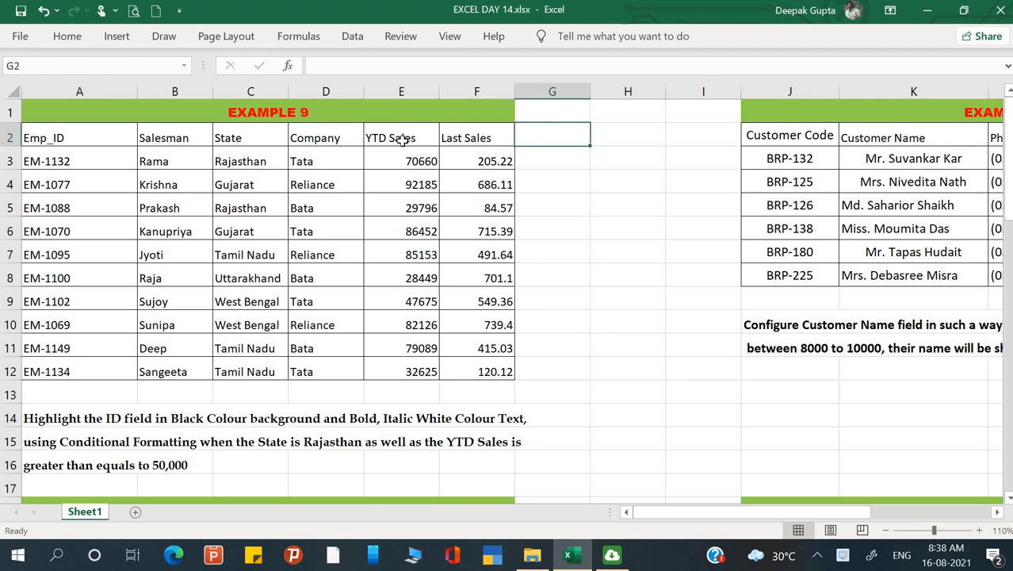
Review the Example 9 sales table, including its YTD Sales, Emp_ID and Salesman columns.
left_click_drag(104, 142, 471, 371)
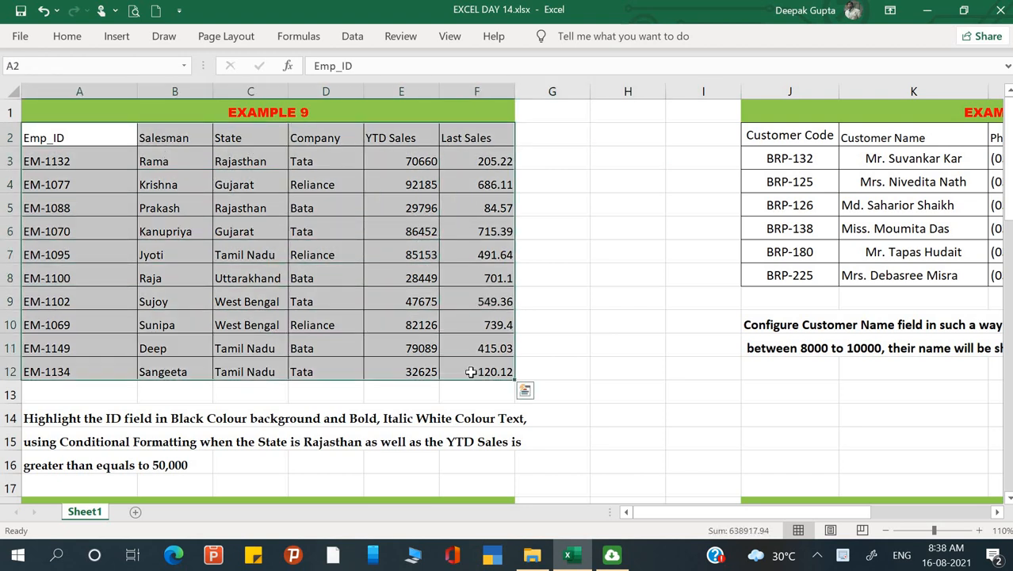
left_click(603, 368)
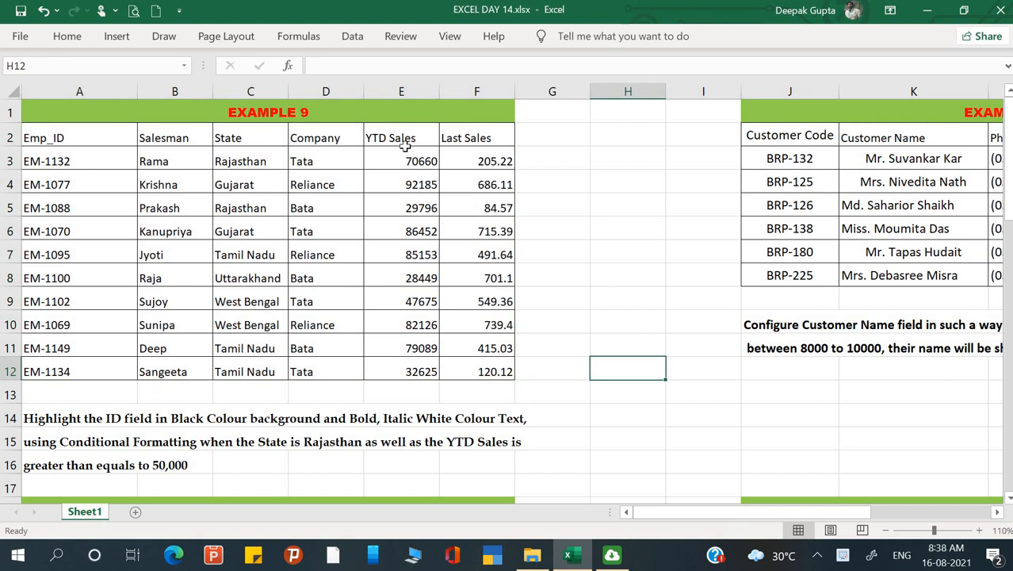
left_click_drag(400, 143, 396, 356)
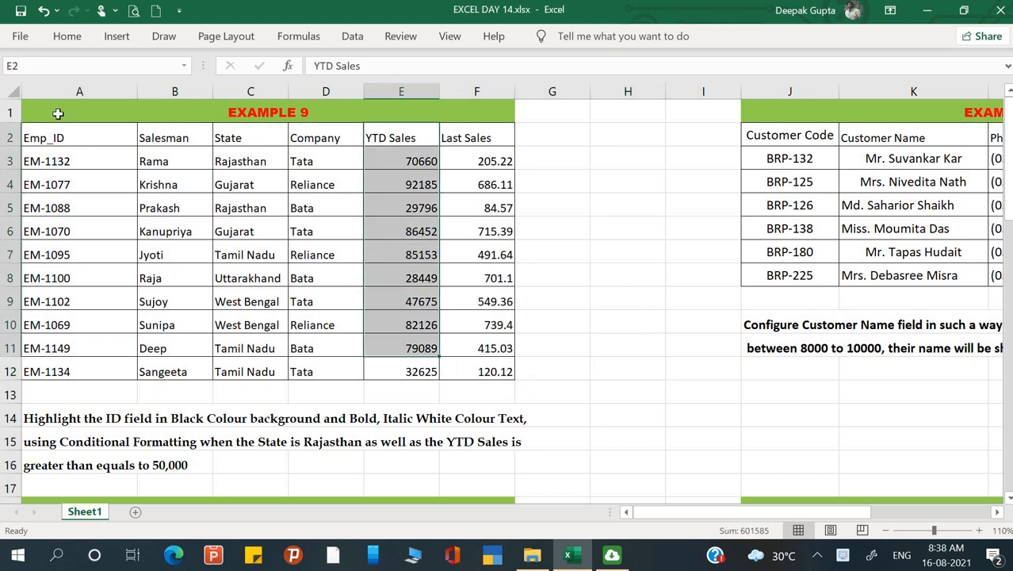
left_click_drag(59, 138, 55, 350)
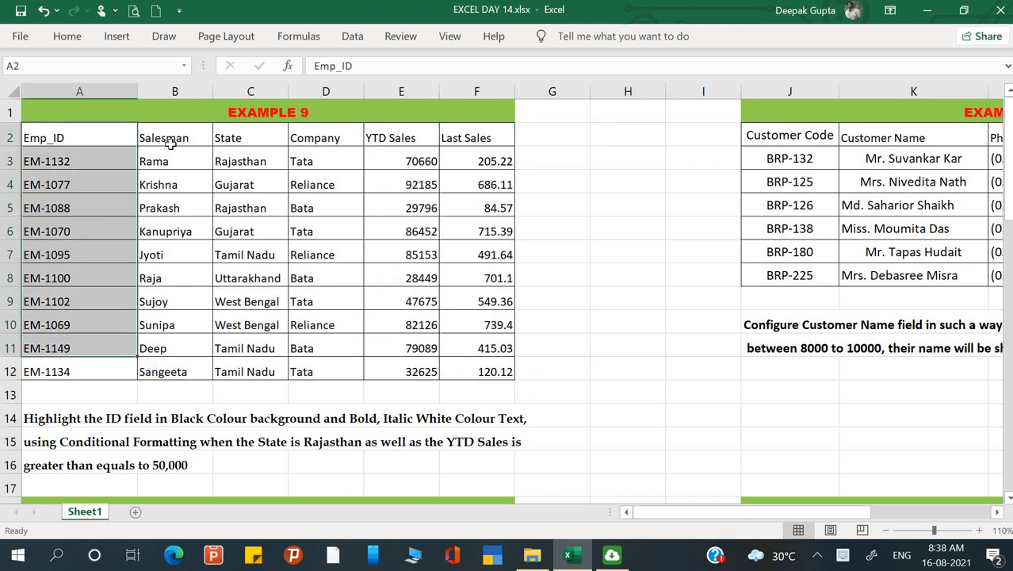
left_click_drag(170, 139, 154, 351)
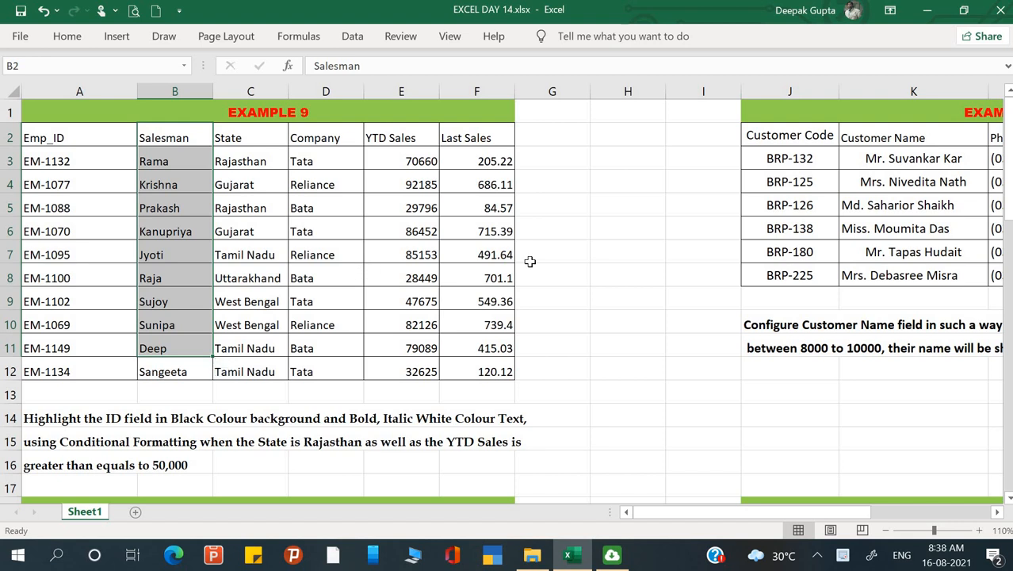
left_click(562, 251)
left_click(653, 232)
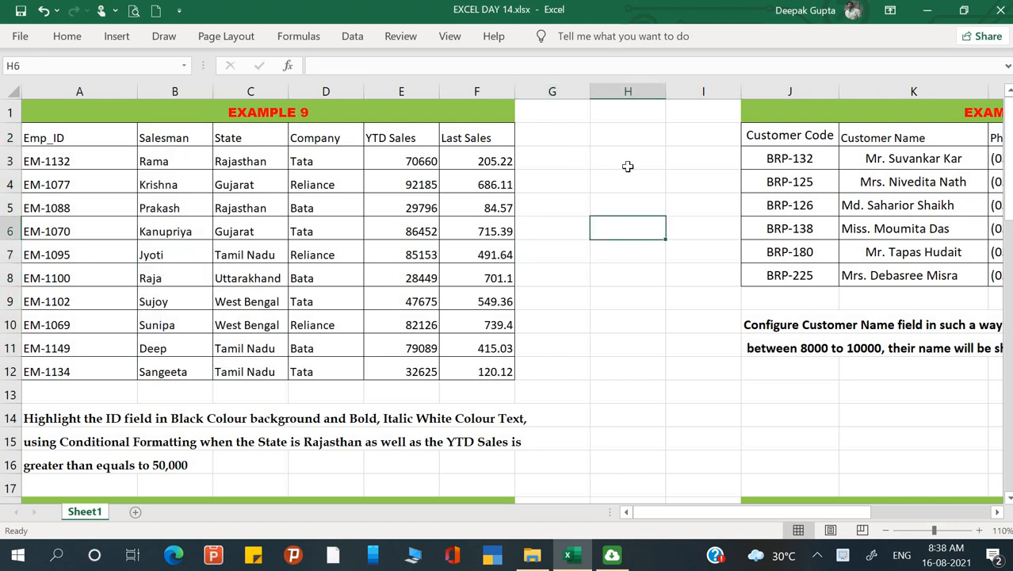
left_click(600, 210)
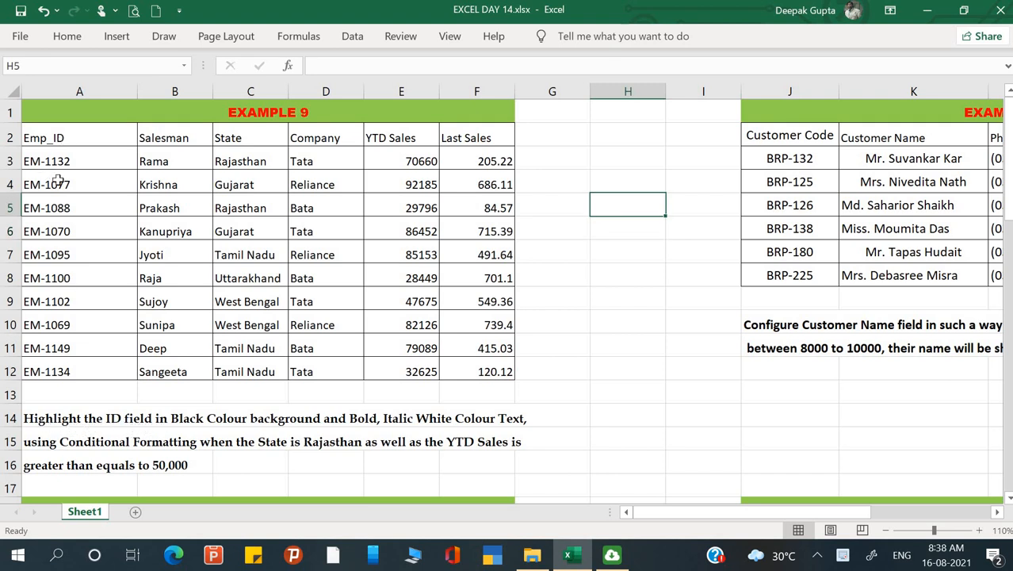
Examine the Emp_ID, State and YTD Sales columns against the highlighting task written below the Example 9 table.
left_click_drag(57, 138, 79, 375)
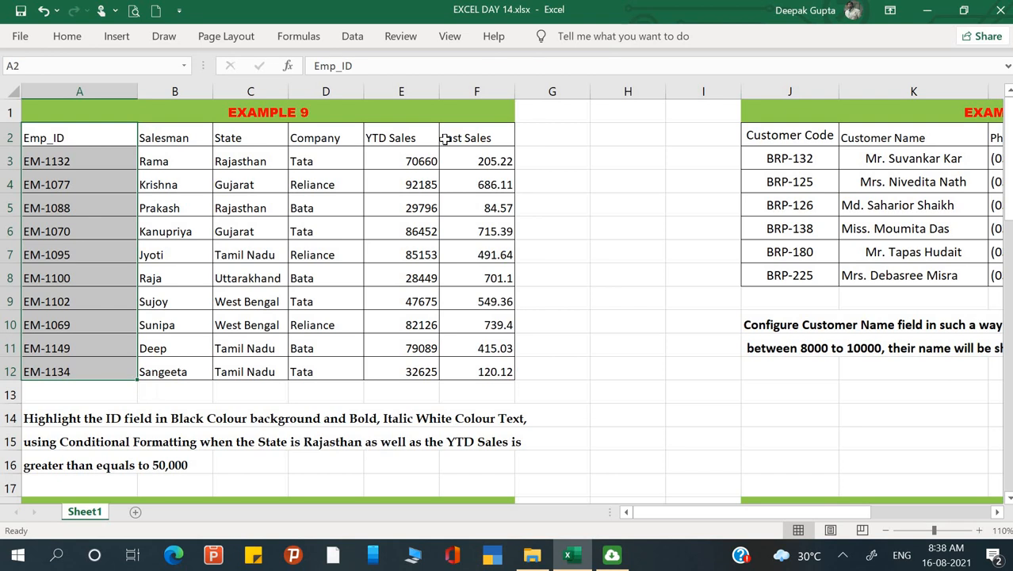
left_click_drag(241, 158, 263, 372)
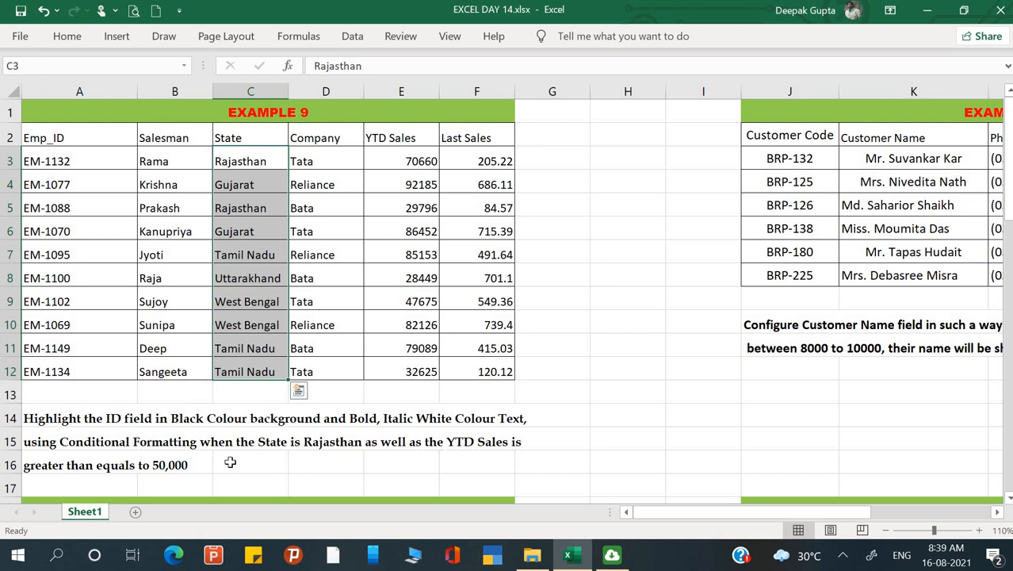
left_click(368, 250)
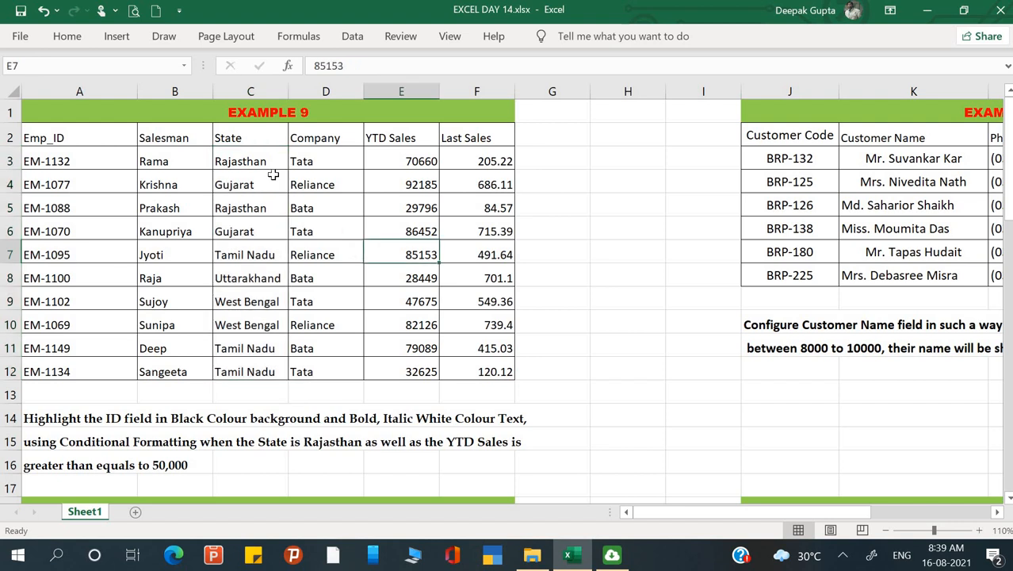
left_click_drag(255, 159, 238, 371)
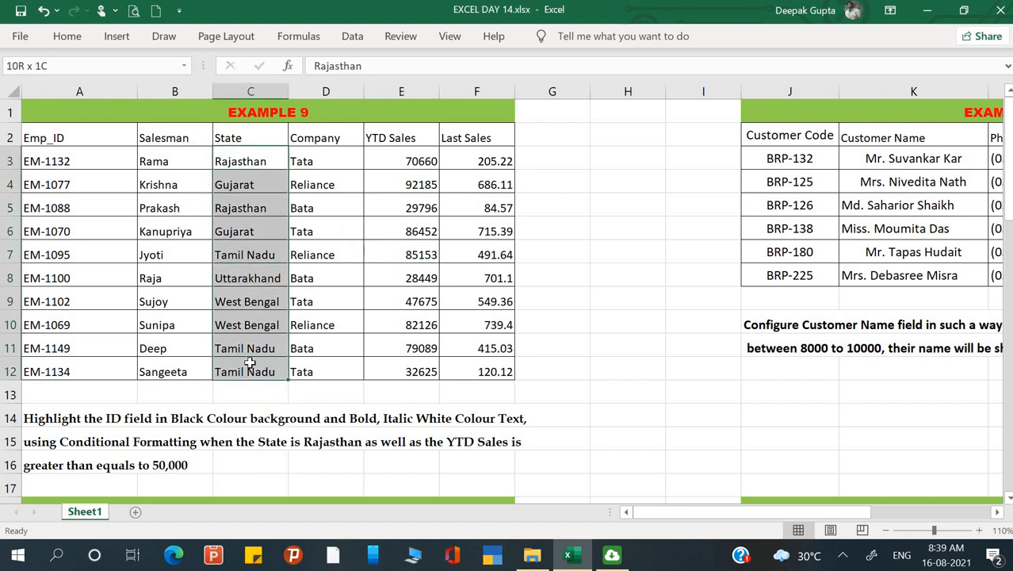
left_click_drag(401, 169, 406, 366)
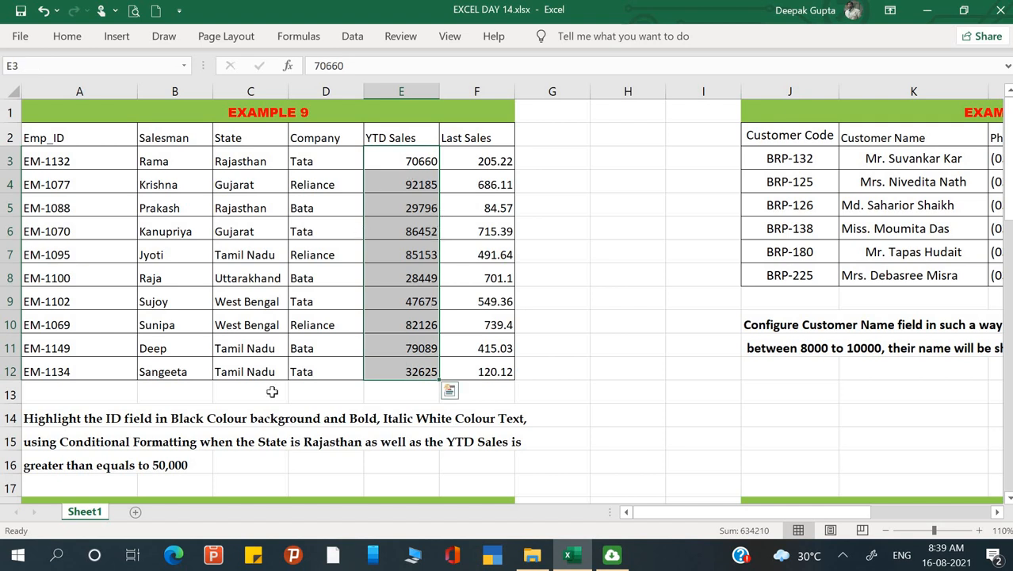
left_click(610, 264)
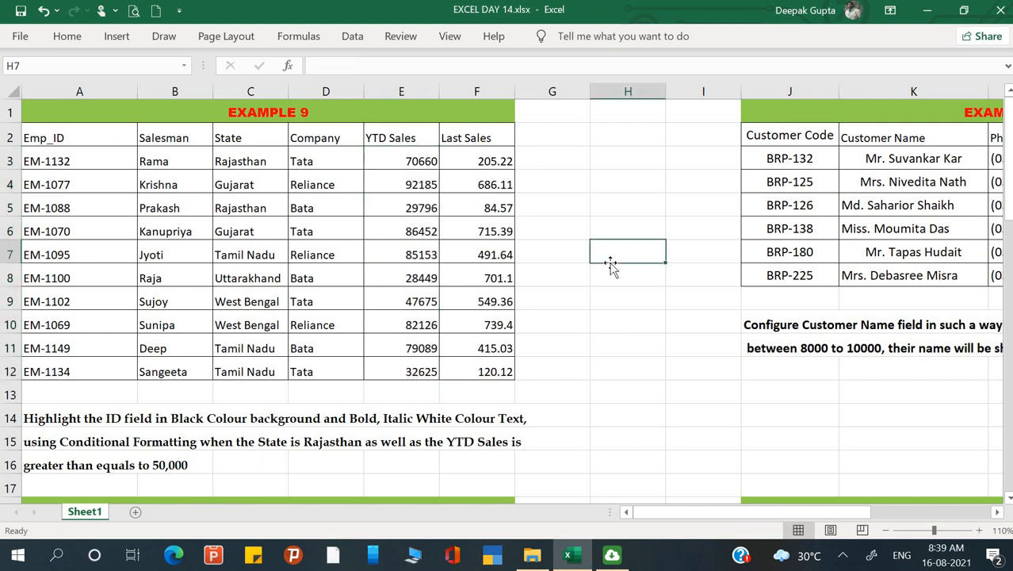
left_click(504, 205)
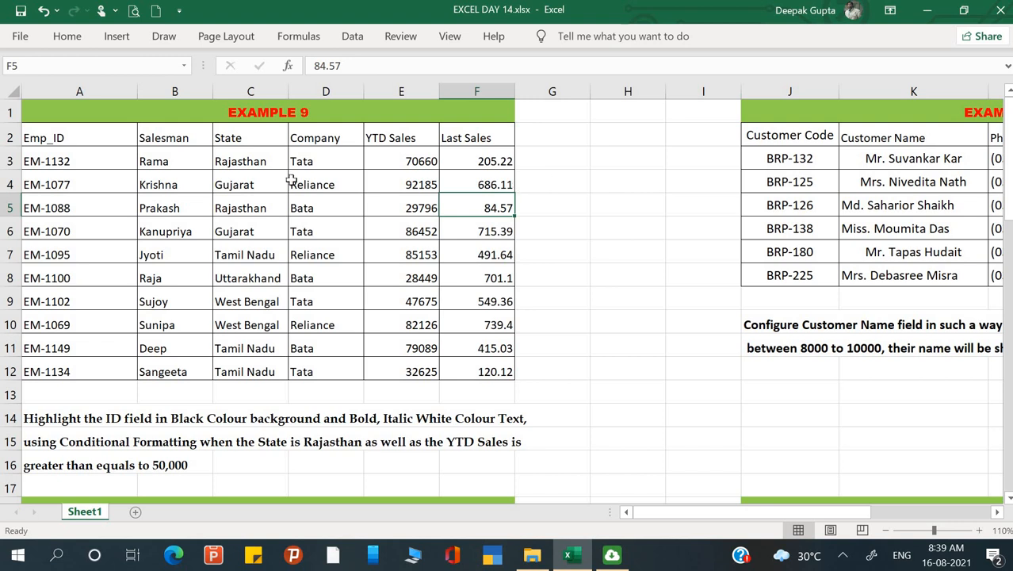
left_click(574, 165)
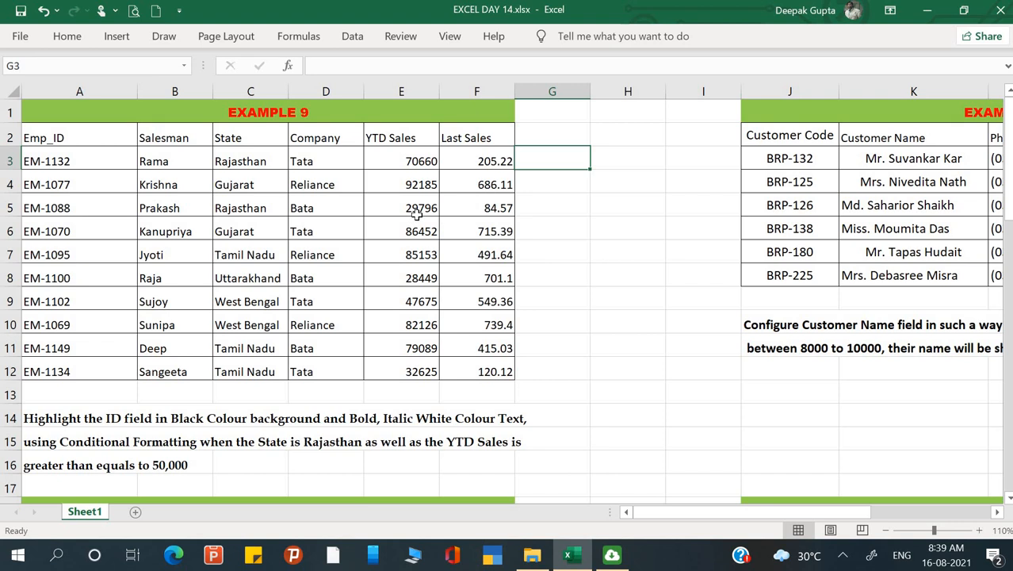
Start a new conditional formatting rule for the employee IDs in A3:A12 that uses a formula to determine which cells to format.
left_click(80, 142)
left_click_drag(79, 153, 62, 373)
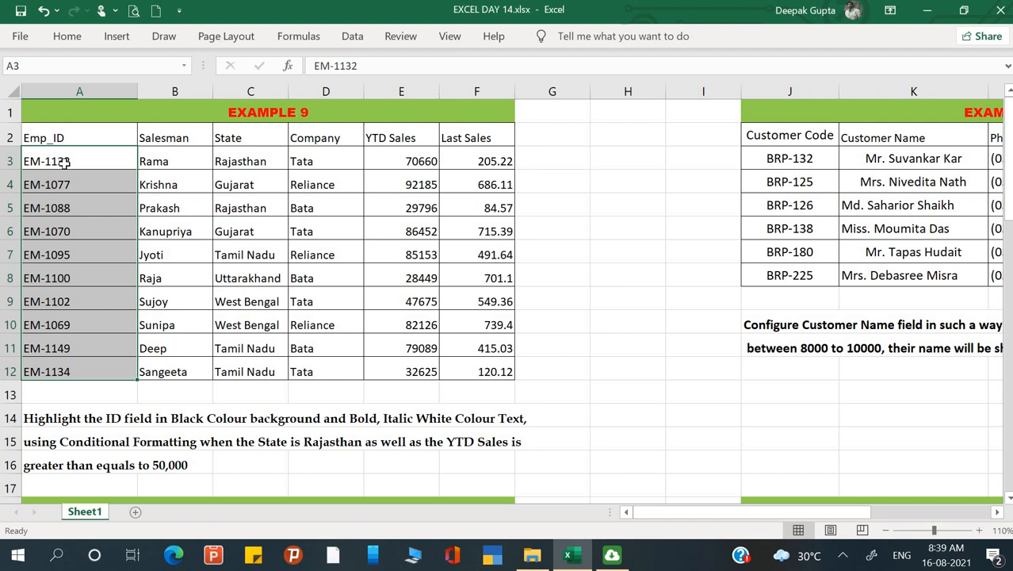
left_click_drag(65, 162, 98, 372)
left_click(77, 38)
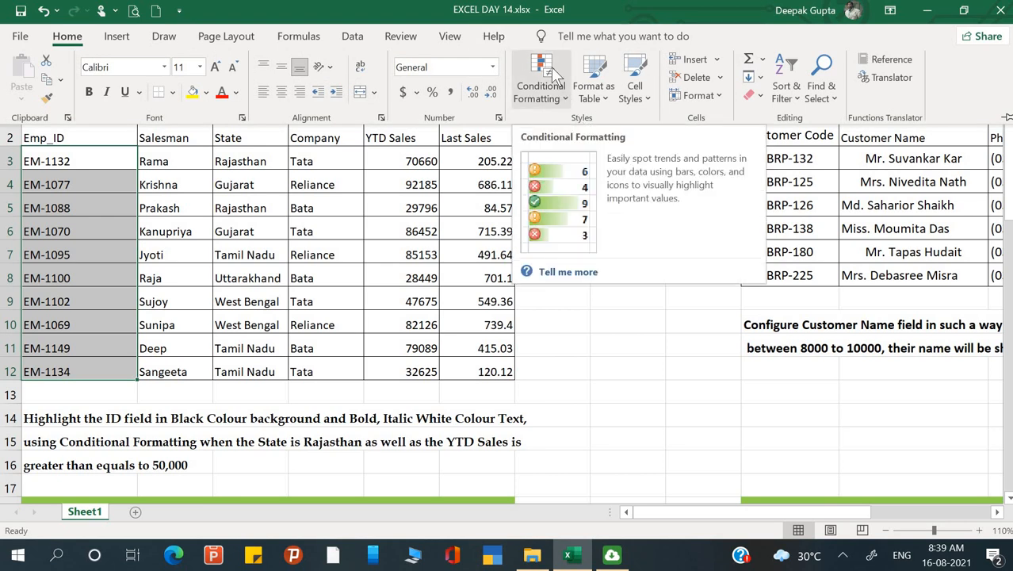
left_click(556, 99)
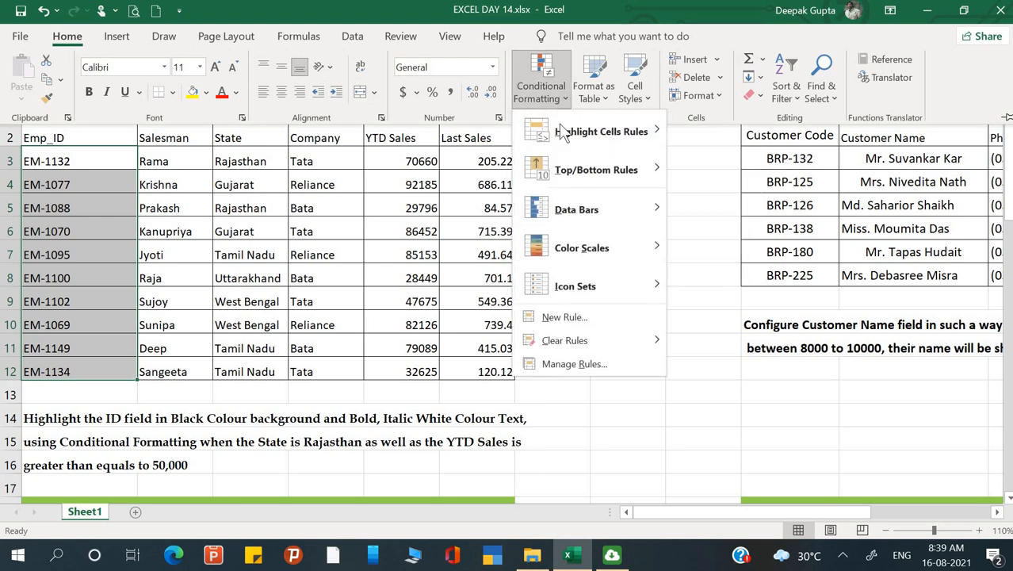
left_click(568, 319)
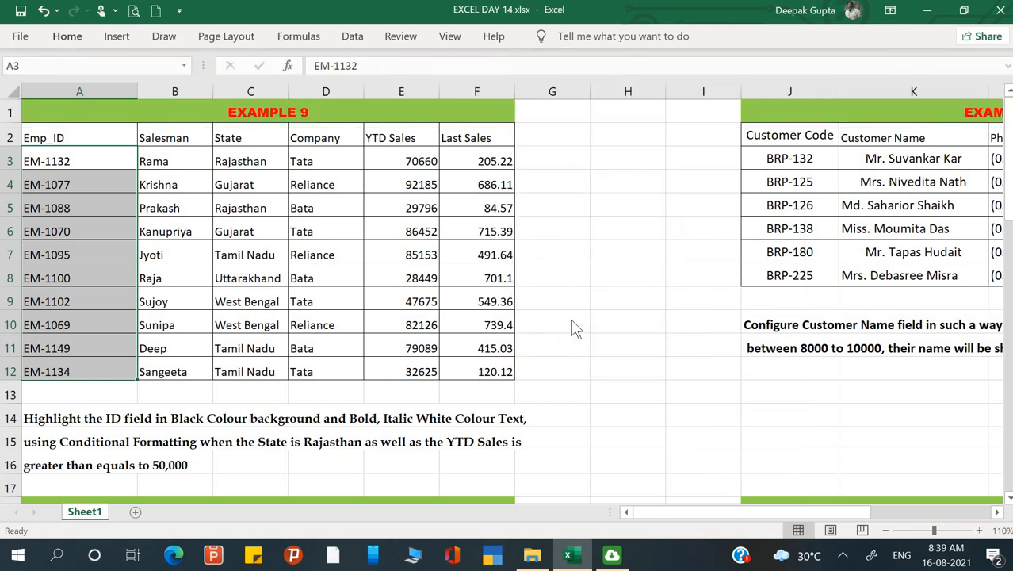
left_click_drag(596, 98, 751, 97)
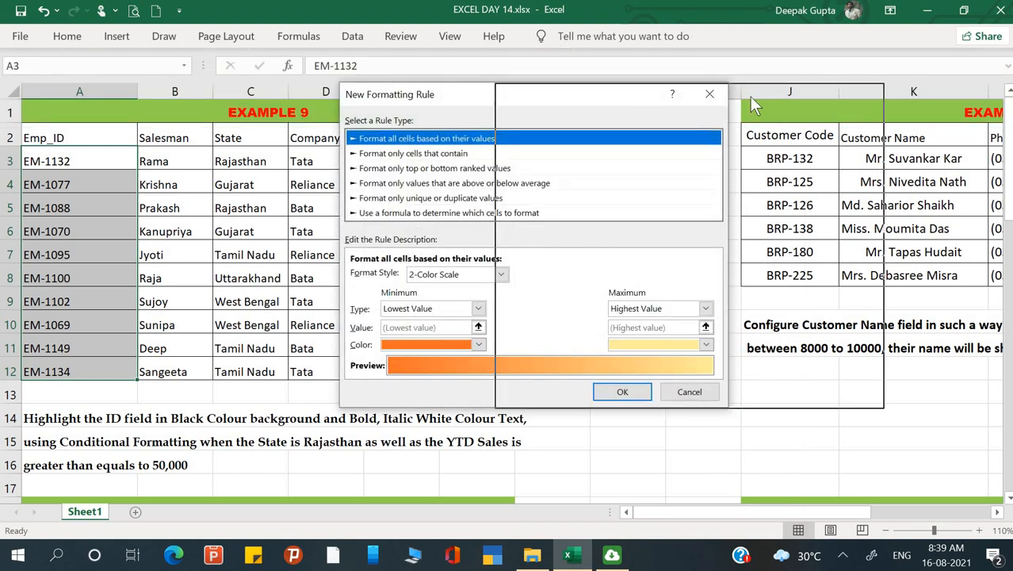
left_click(602, 214)
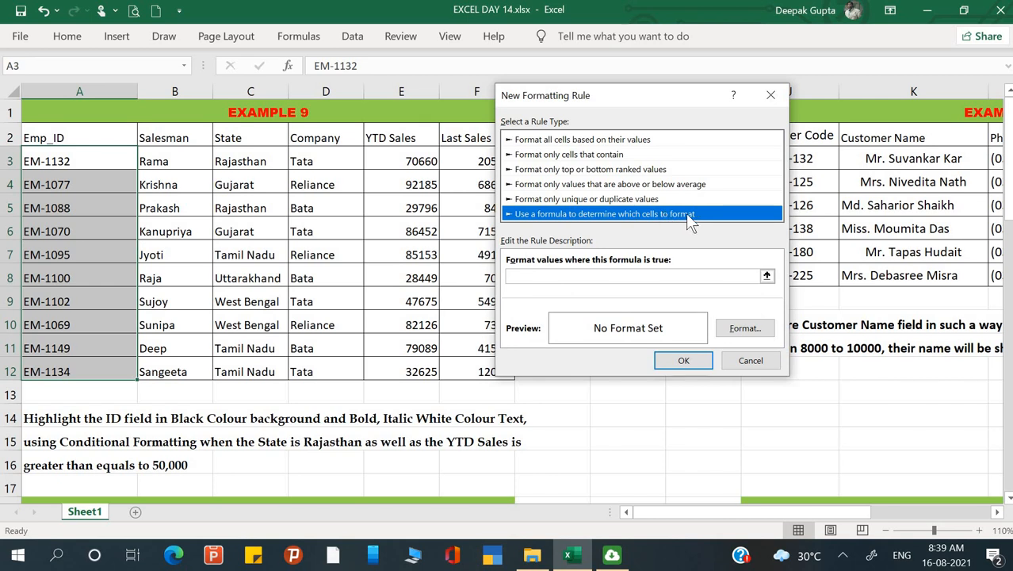
Begin the rule formula with =if(and(C3="Rajasthan", using a fully relative reference to the first State cell.
left_click(615, 274)
type("=")
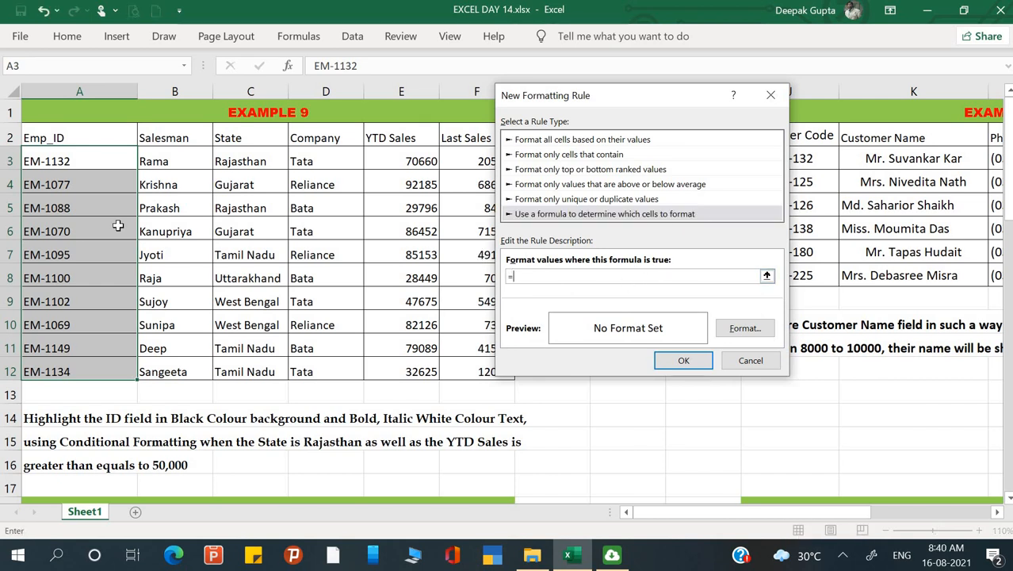
type("if(")
type("and(")
left_click(250, 161)
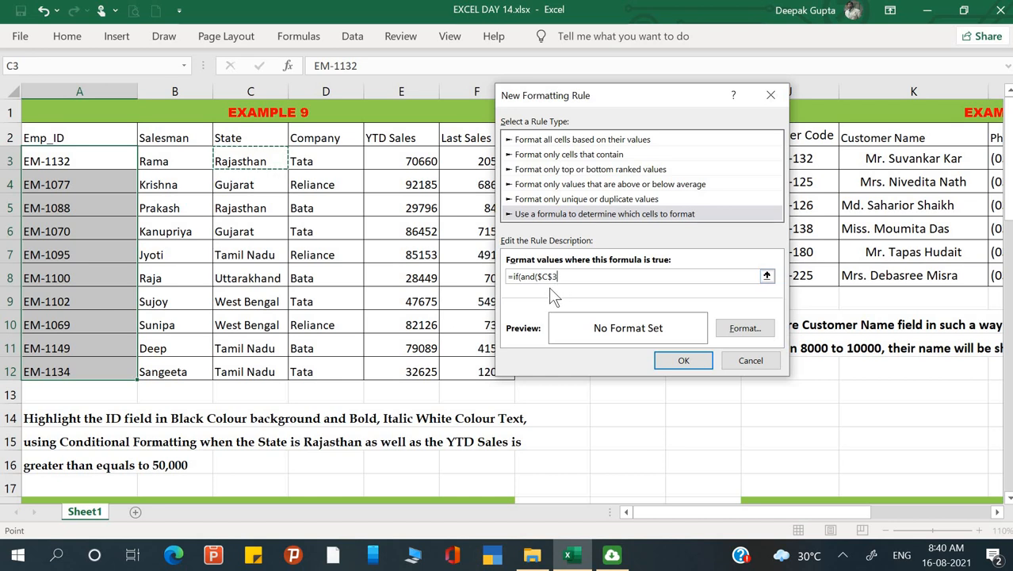
key("F4")
key("F4")
key("F4")
type("=\"Rajasthan\"")
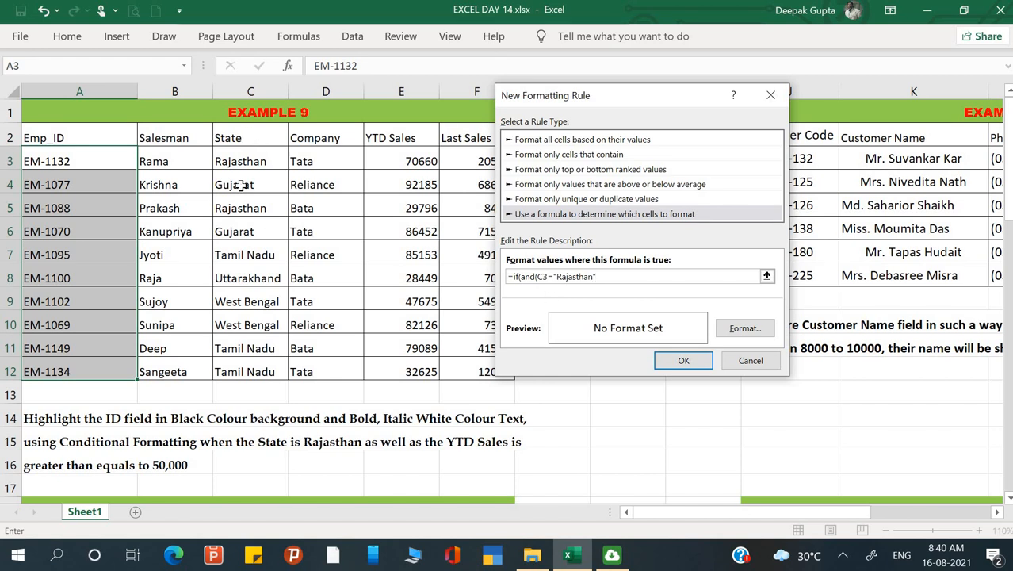
type(",")
Complete the rule formula with the condition E3>=50000 as a relative reference, returning 1 if true and 0 if false.
left_click_drag(664, 95, 738, 112)
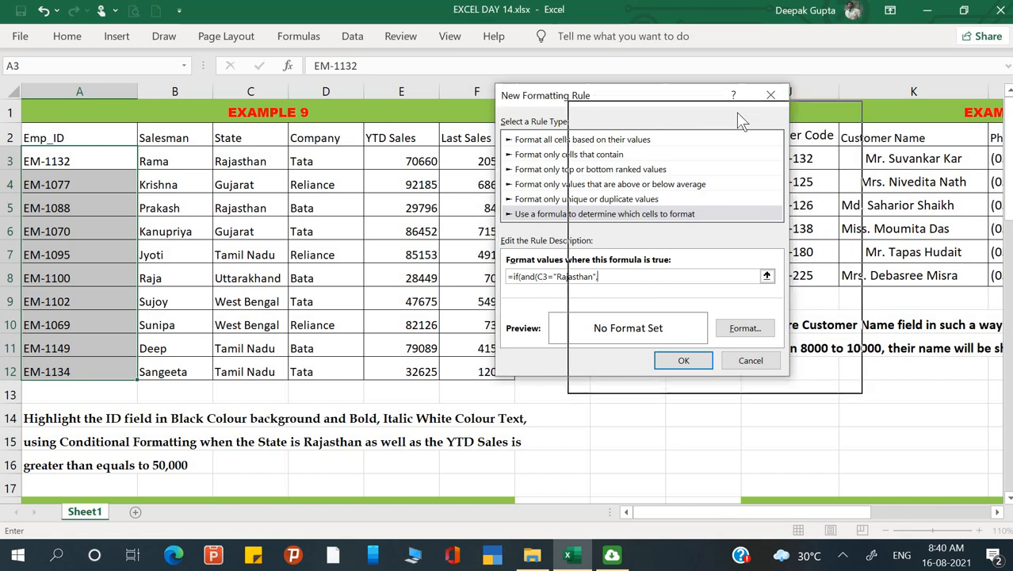
left_click(406, 168)
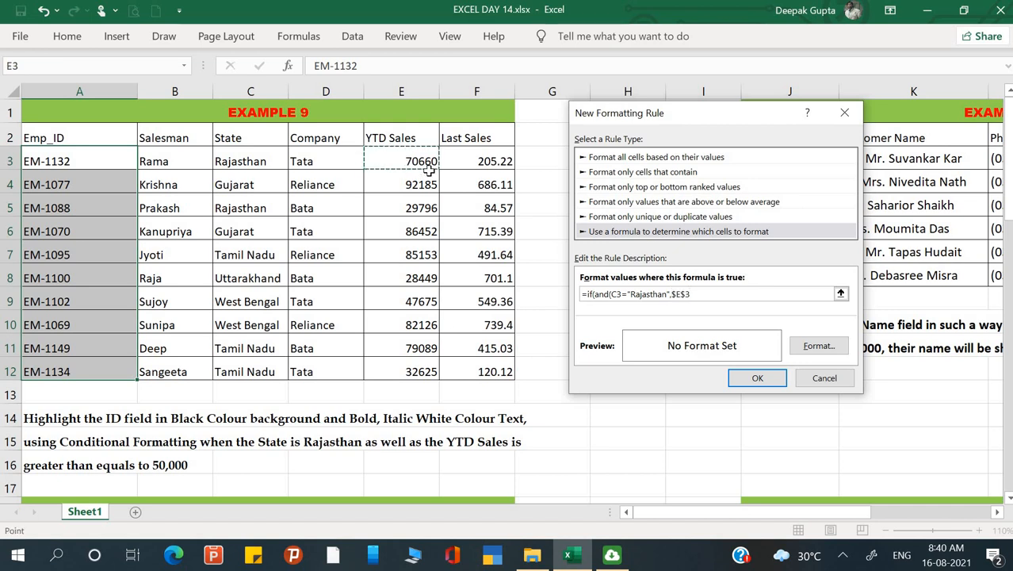
key("F4")
key("F4")
key("F4")
type(">=")
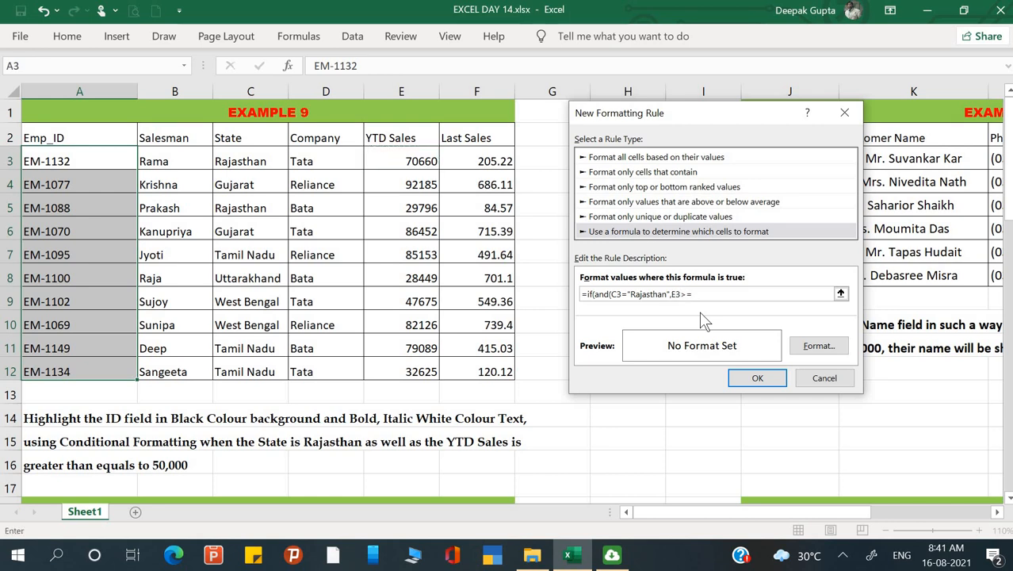
type("50000")
type(",")
type("0")
type(")")
Give the rule's format a black background fill and a white Bold Italic font.
left_click(820, 349)
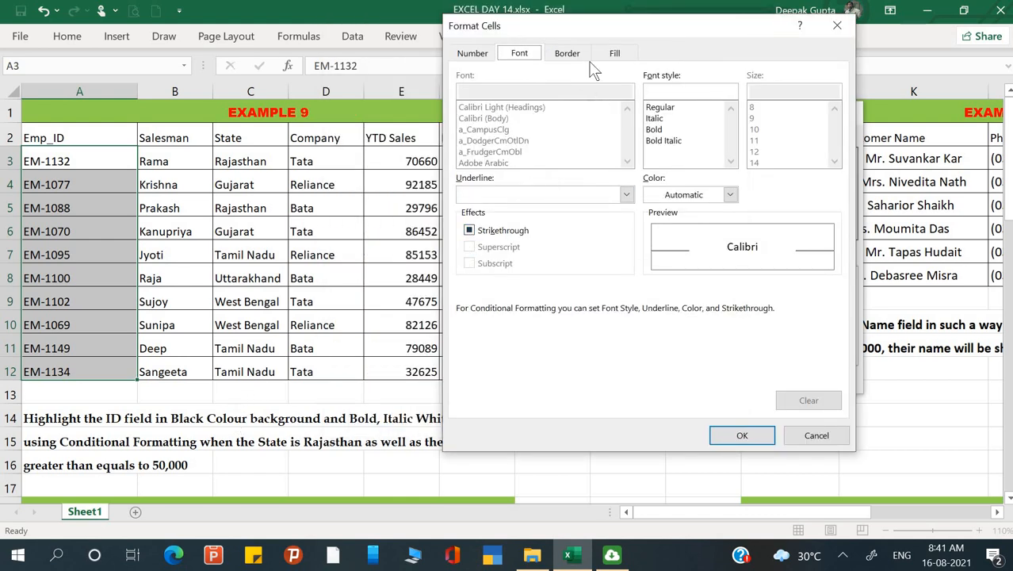
left_click(620, 57)
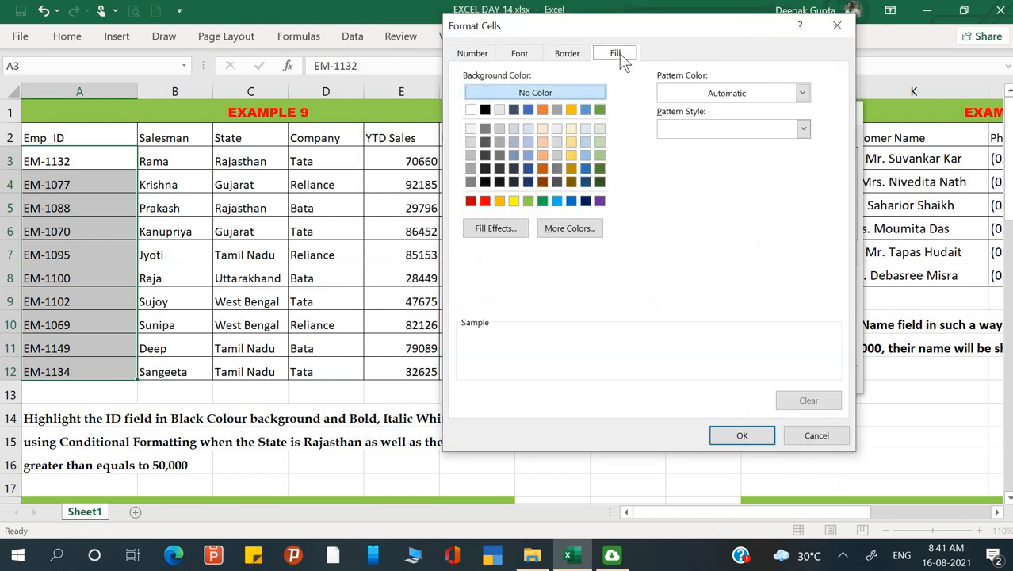
left_click(485, 109)
left_click(519, 53)
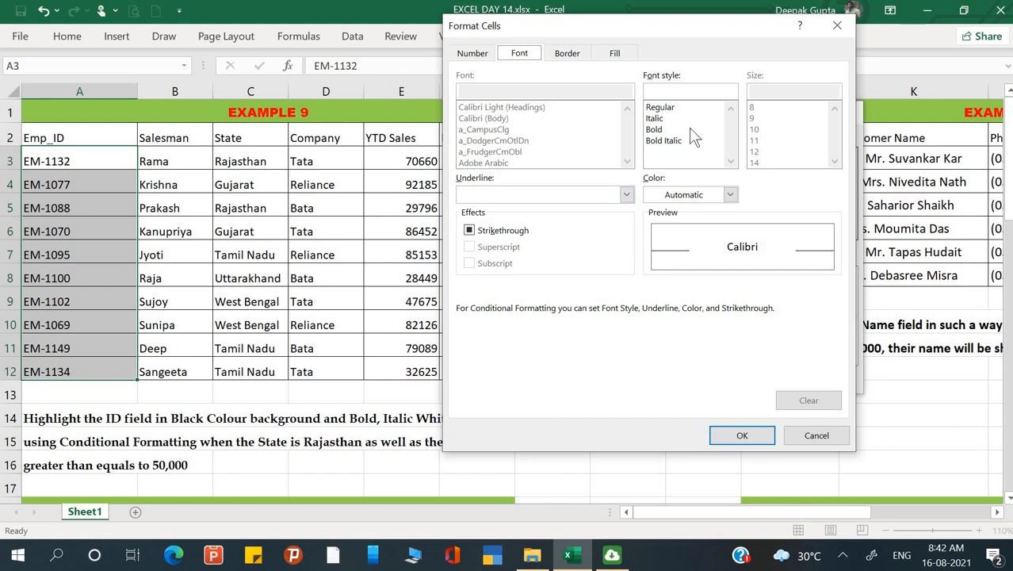
left_click(680, 146)
left_click(680, 149)
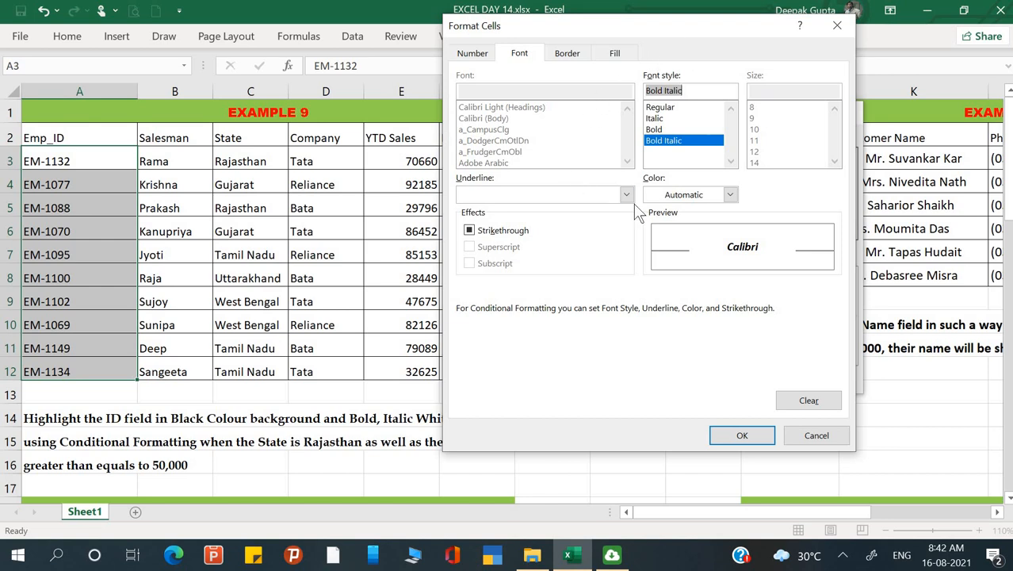
left_click(684, 197)
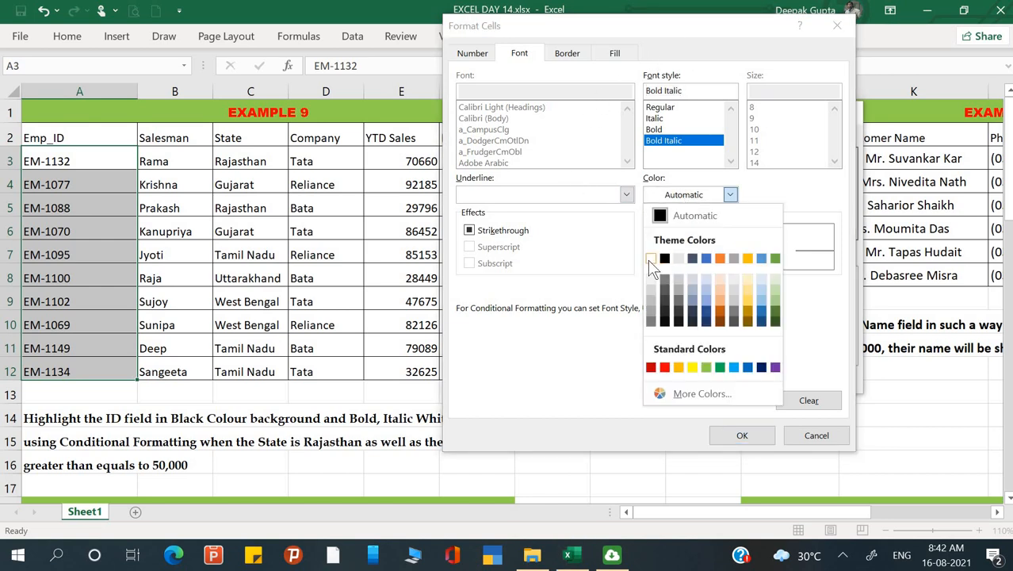
left_click(650, 260)
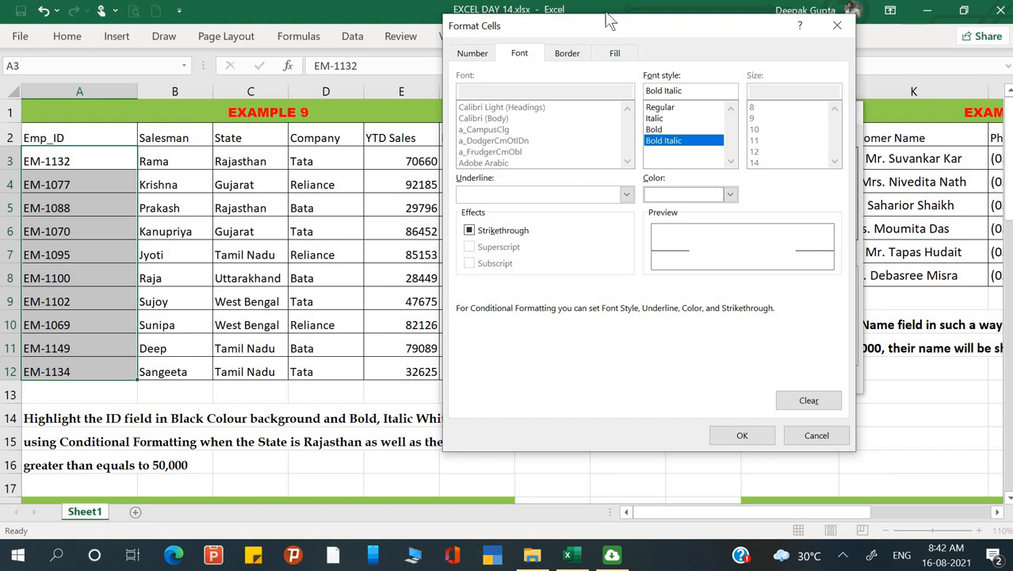
left_click_drag(634, 27, 724, 81)
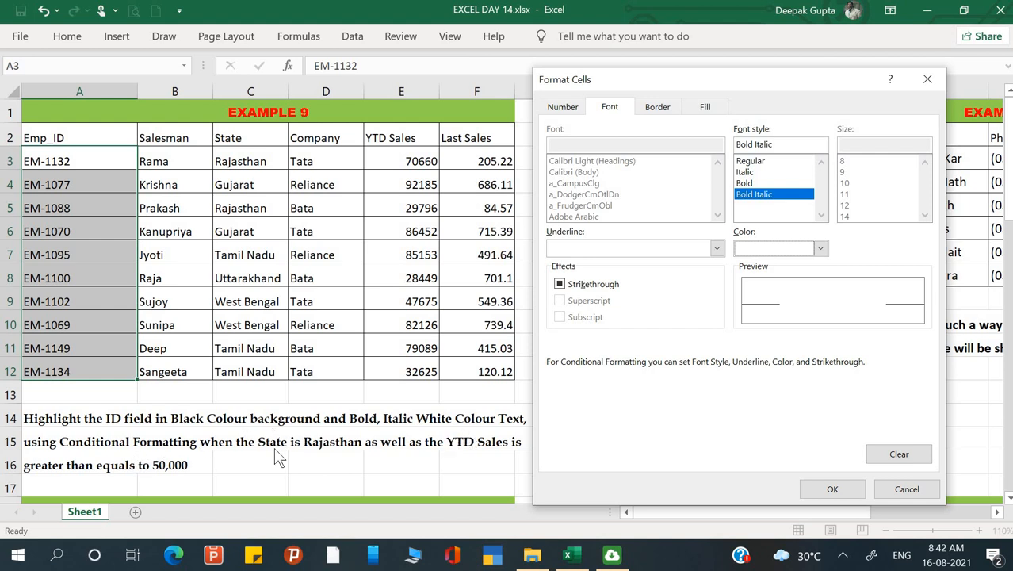
left_click(832, 489)
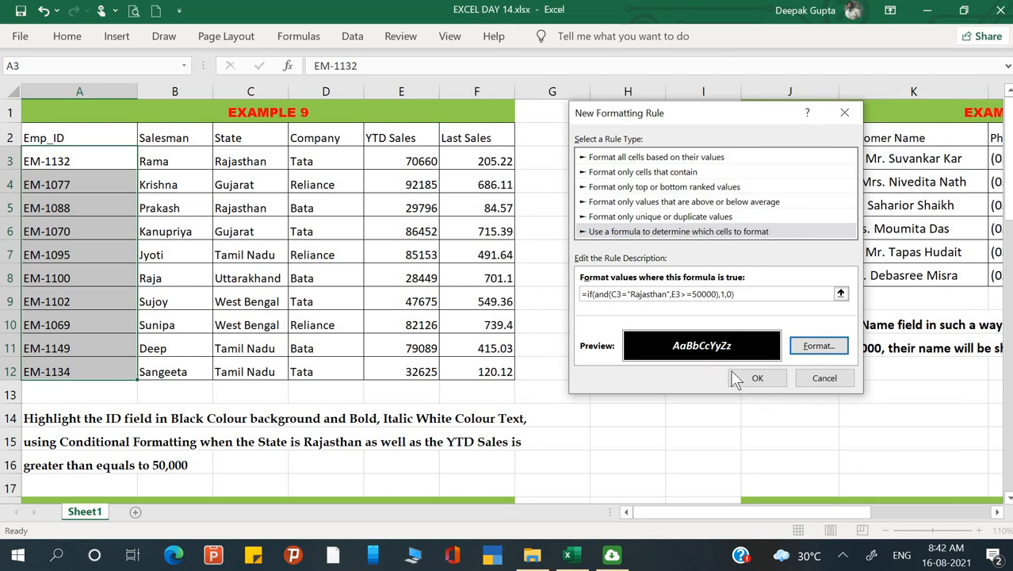
Apply the formula rule to the employee IDs and check the State and YTD Sales values in the first record.
left_click(754, 378)
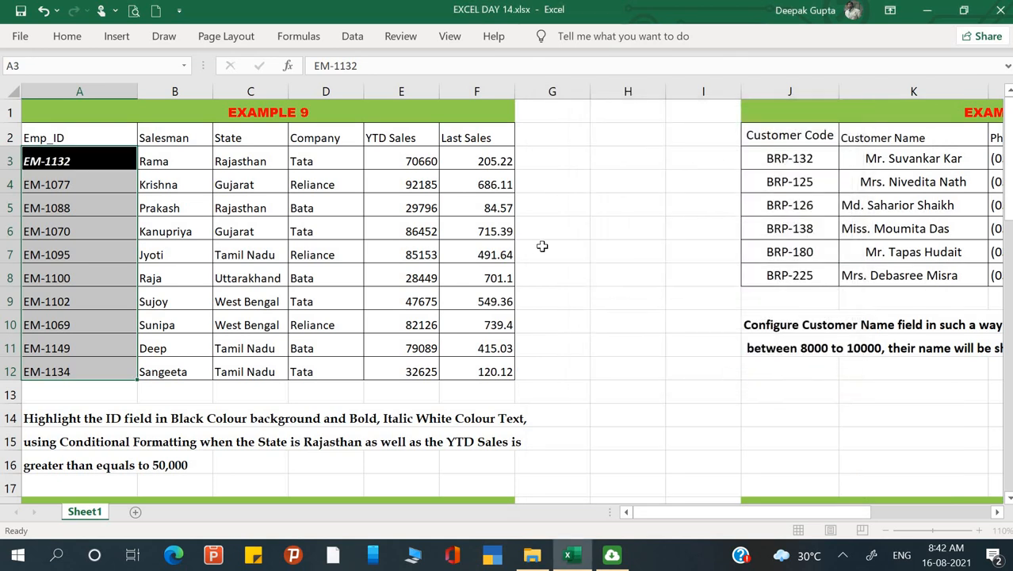
left_click(542, 246)
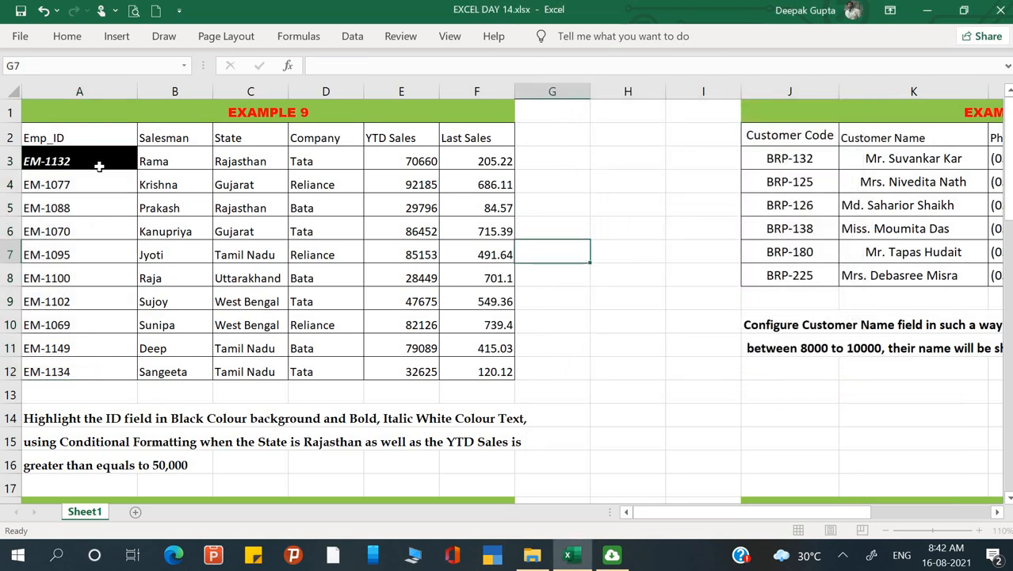
left_click(239, 162)
left_click(426, 161)
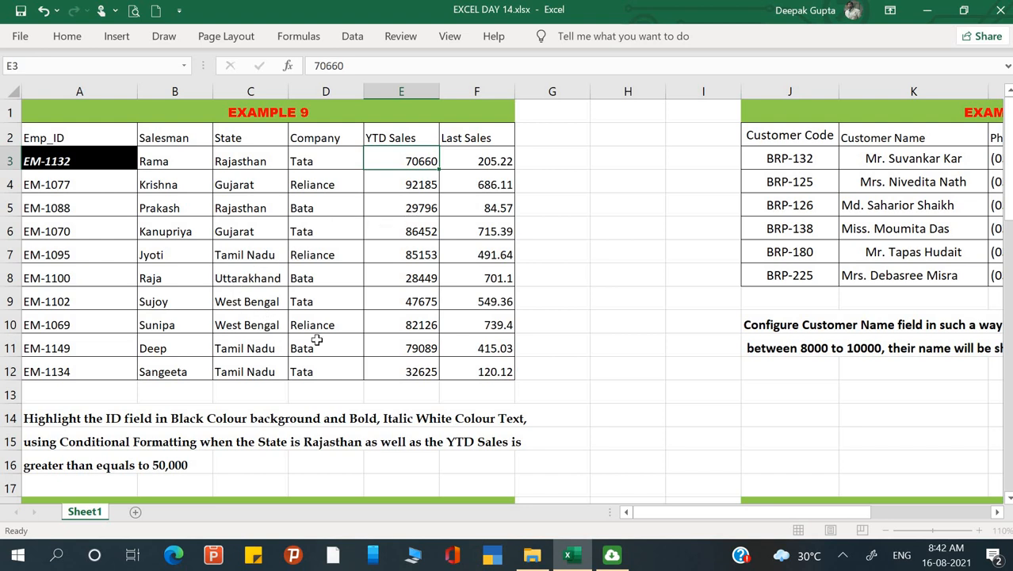
Test the rule by setting the YTD Sales in E5 of the second Rajasthan record to 50000.
left_click(423, 211)
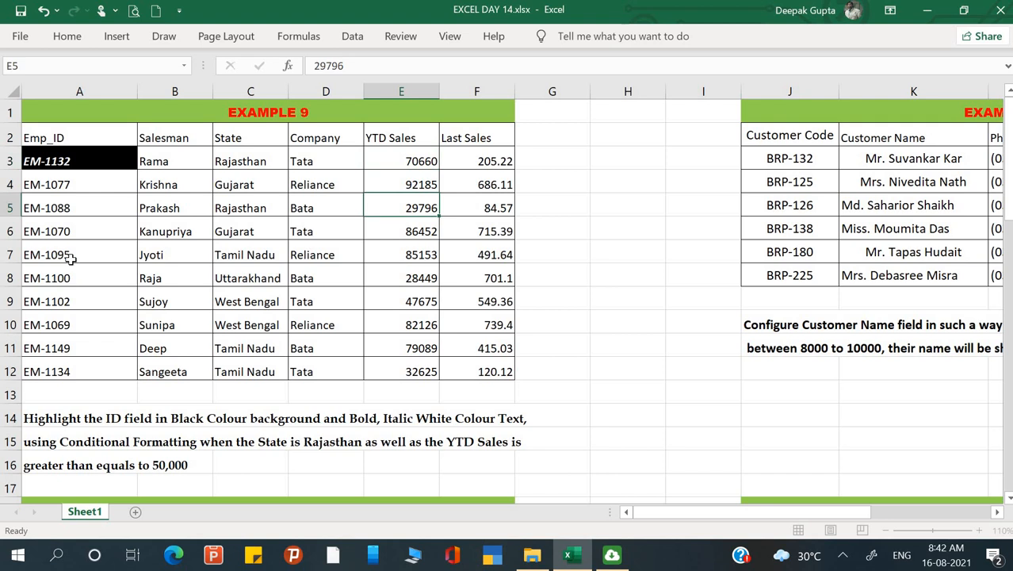
type("50000")
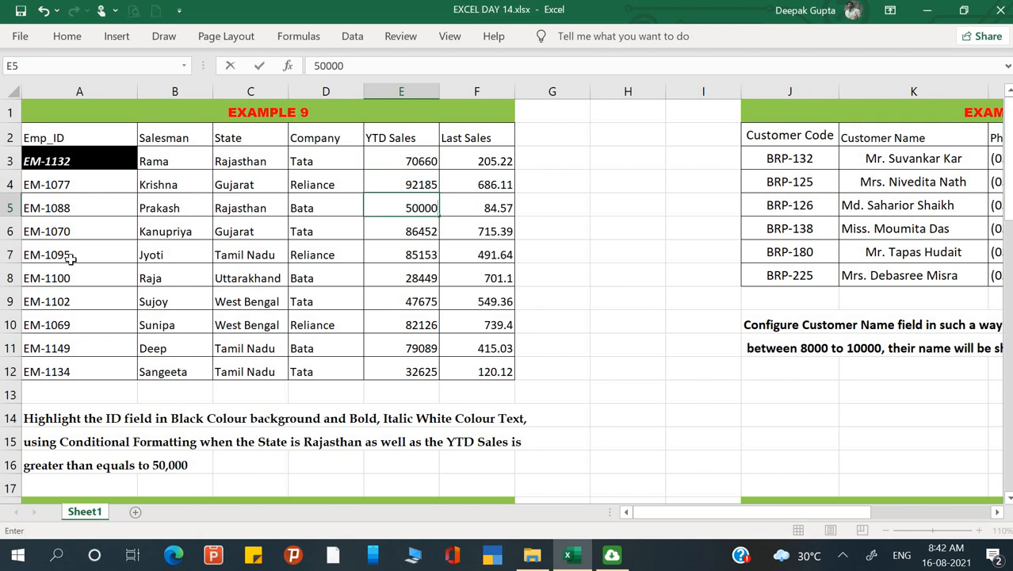
key("Return")
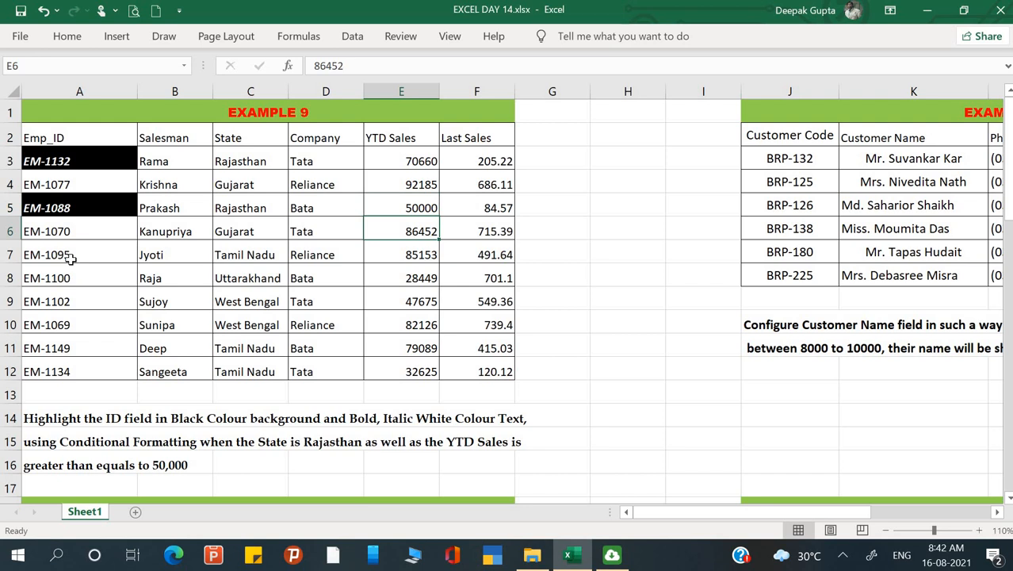
Check the State and YTD Sales cells in row 8, and undo the test change to the YTD Sales in E5.
double_click(279, 286)
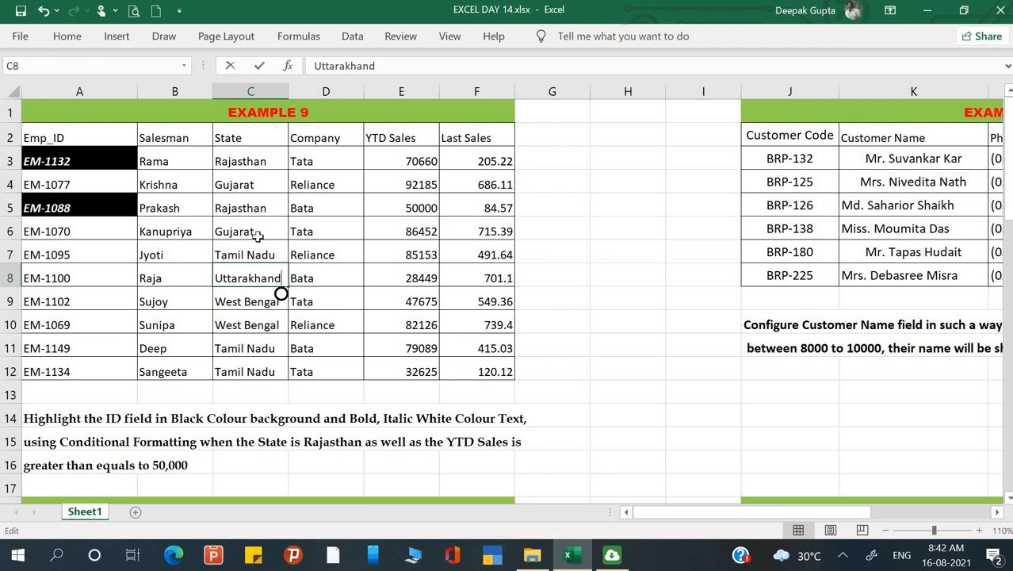
left_click(417, 277)
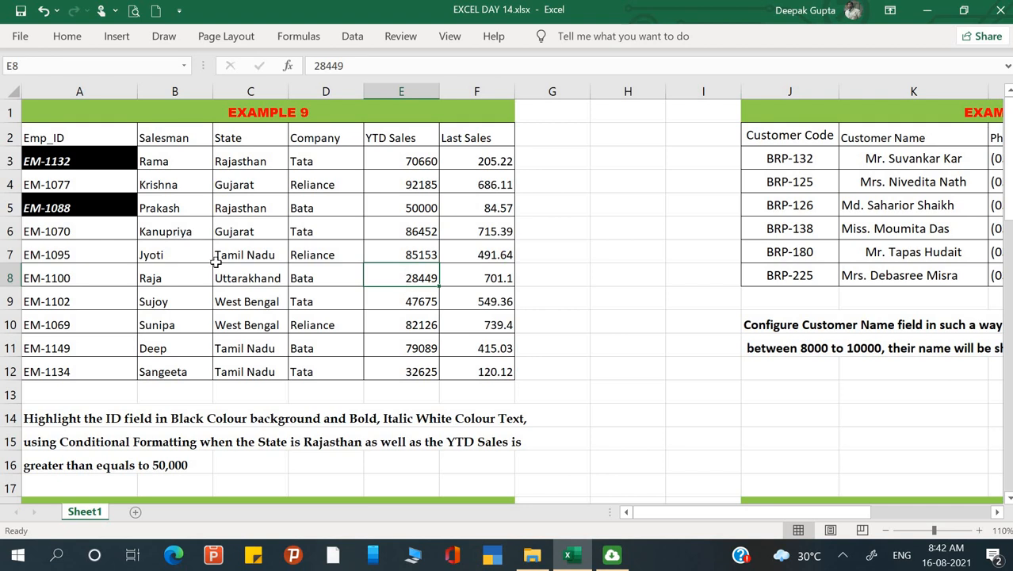
left_click(315, 278)
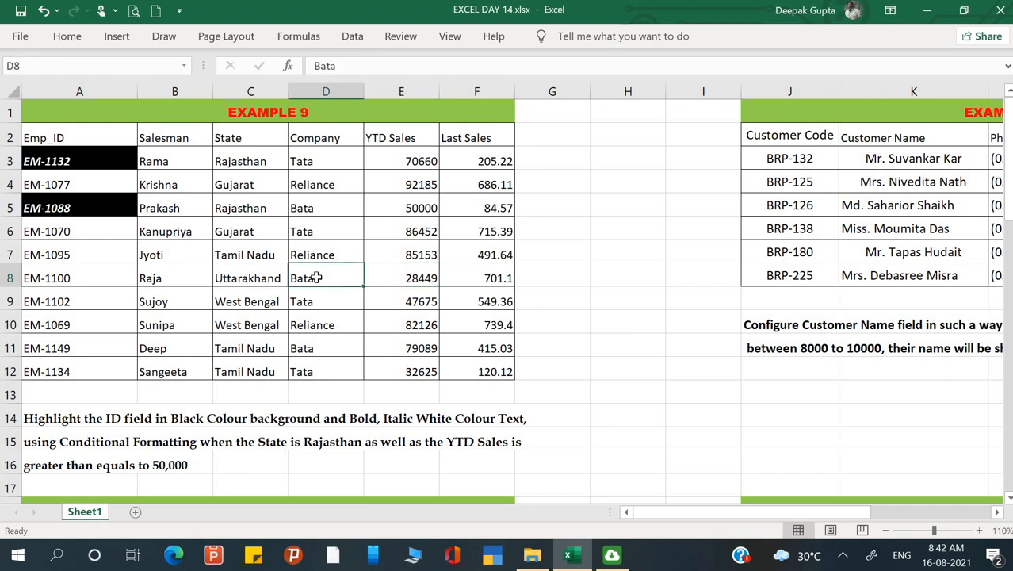
key("Left")
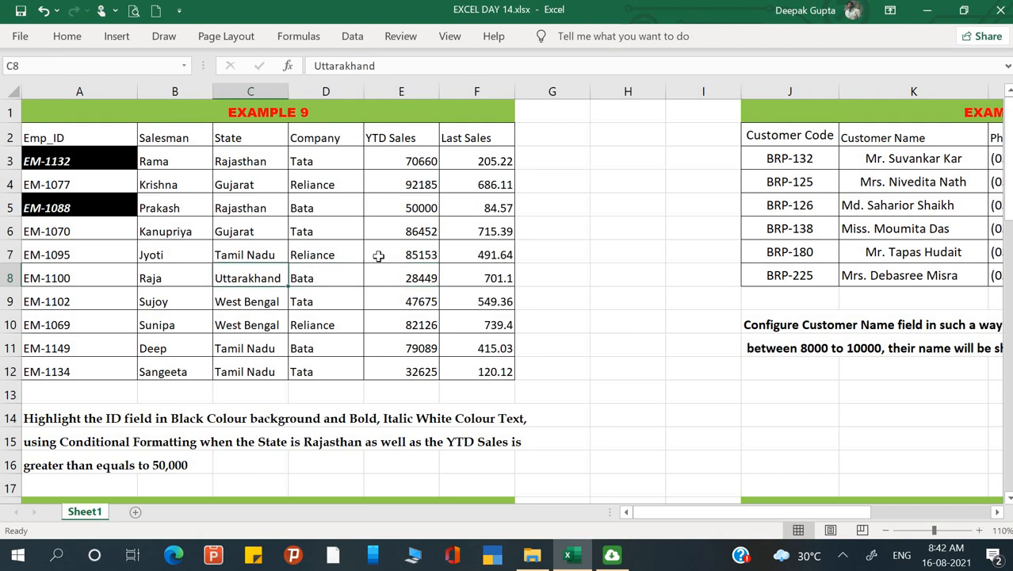
left_click(378, 255)
key("ctrl+z")
left_click(538, 236)
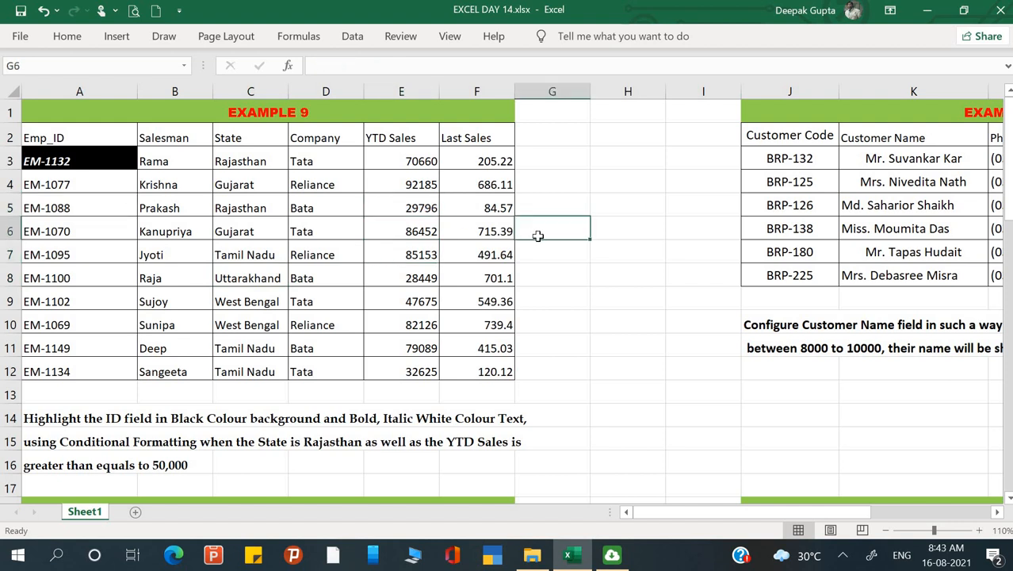
Bring the full Example 10 table and its task description into view.
left_click(618, 223)
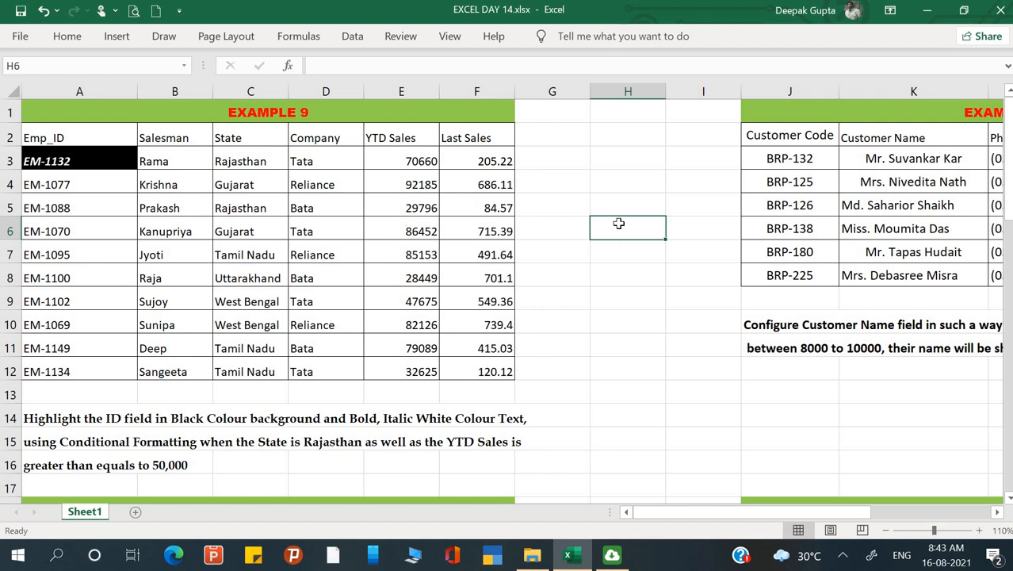
key("Right")
key("Right")
key("Left")
key("Left")
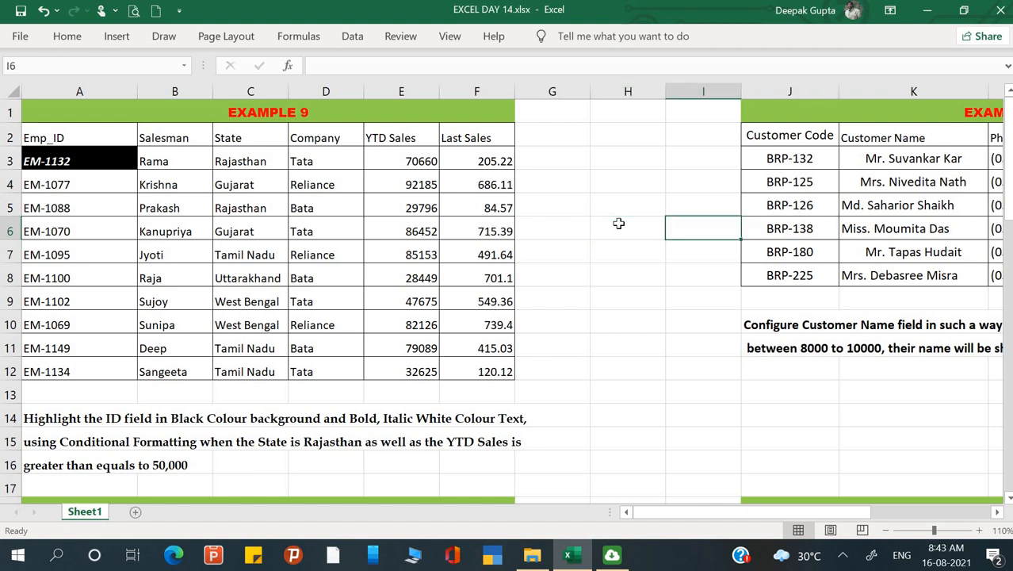
key("Right")
key("Right")
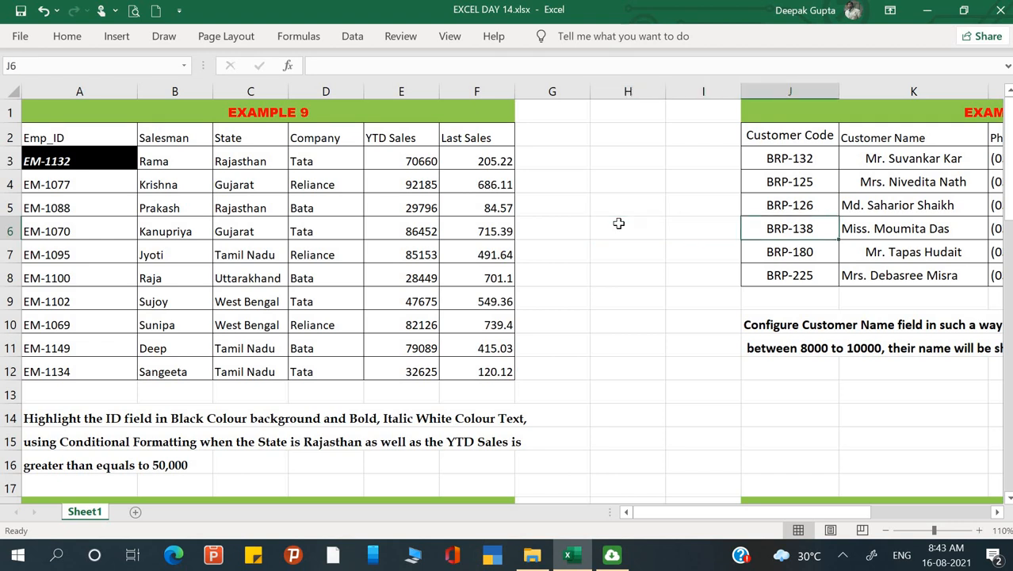
key("Right")
key("Right")
key("Right")
key("Right")
key("Right")
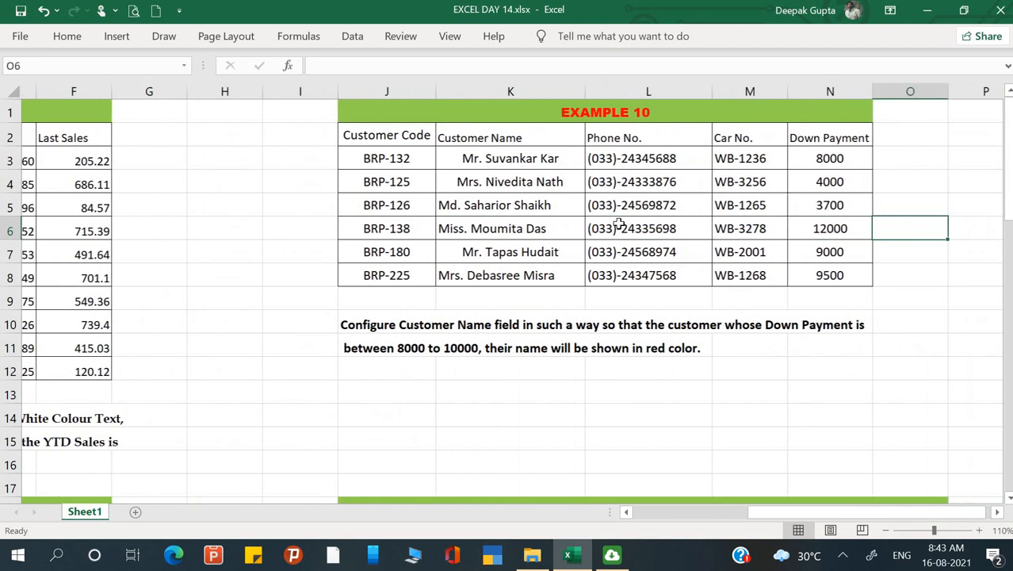
key("Right")
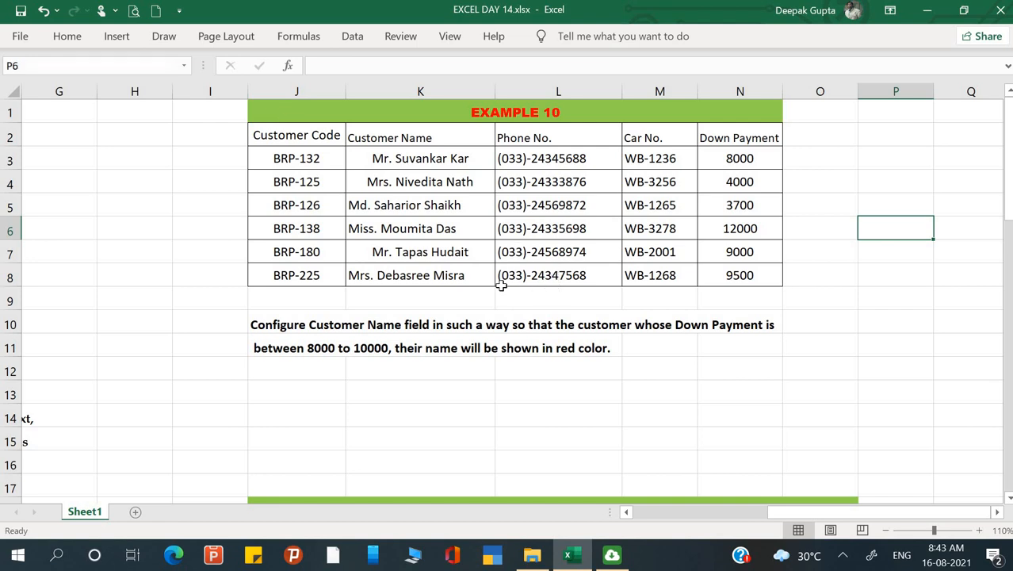
Expand the collapsed ribbon and review the Example 10 columns from Customer Code to Down Payment.
key("ctrl+F1")
left_click(450, 287)
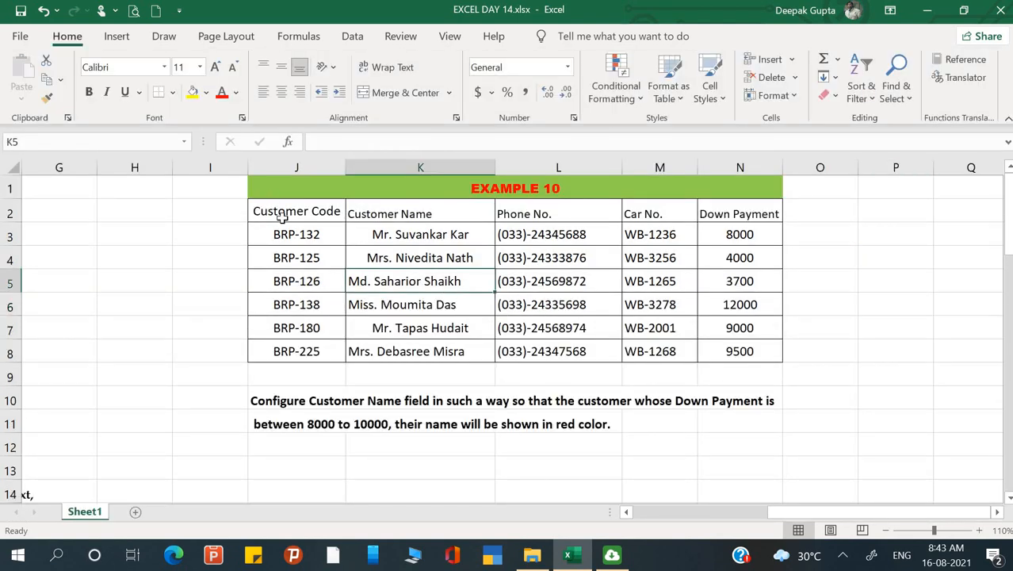
left_click_drag(281, 218, 315, 332)
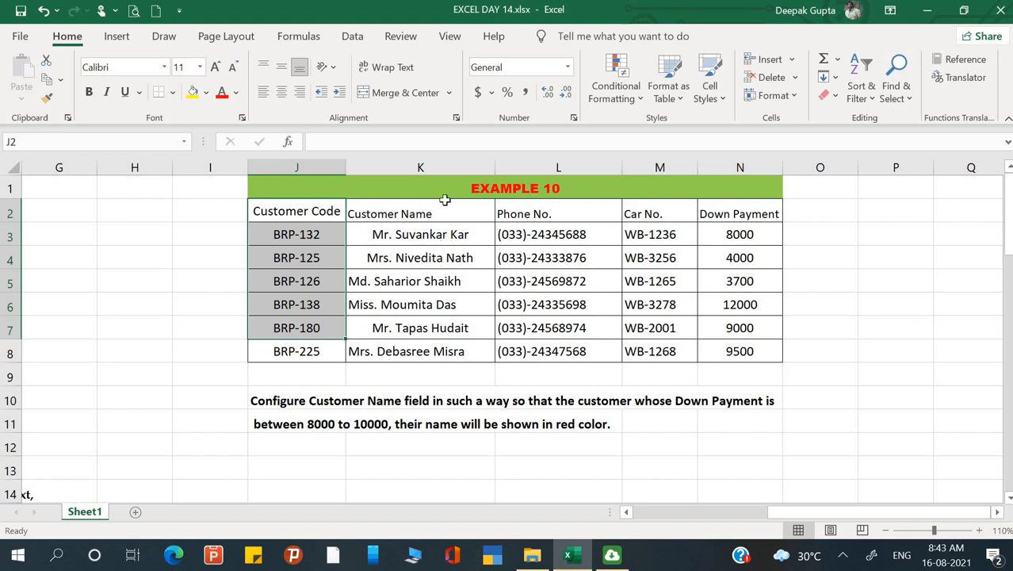
left_click_drag(446, 209, 448, 332)
left_click_drag(570, 217, 596, 328)
left_click_drag(681, 221, 742, 311)
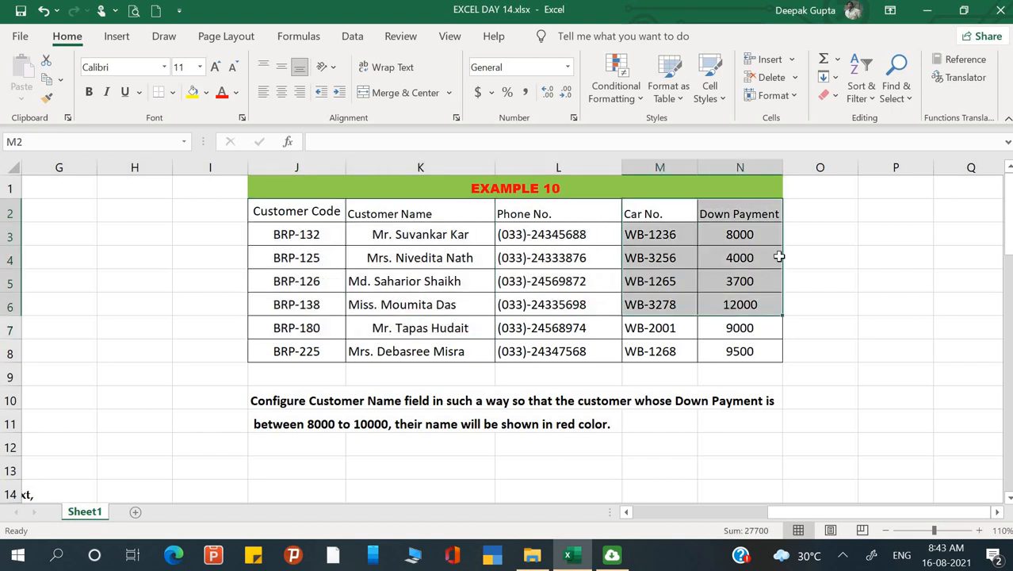
left_click(822, 253)
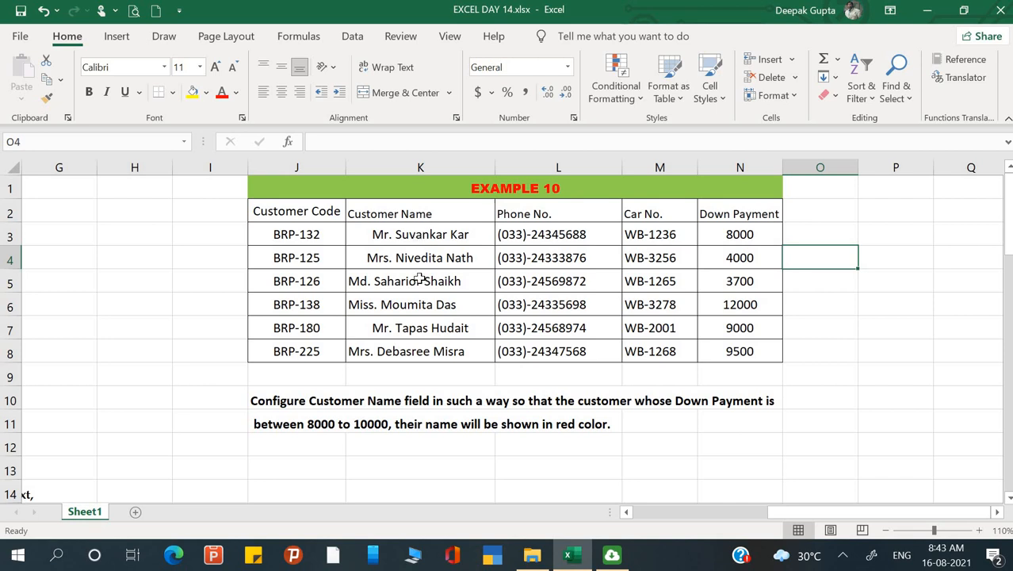
Start a new conditional formatting rule for the customer names in K3:K8 that uses a formula to determine which cells to format.
left_click_drag(418, 234, 406, 359)
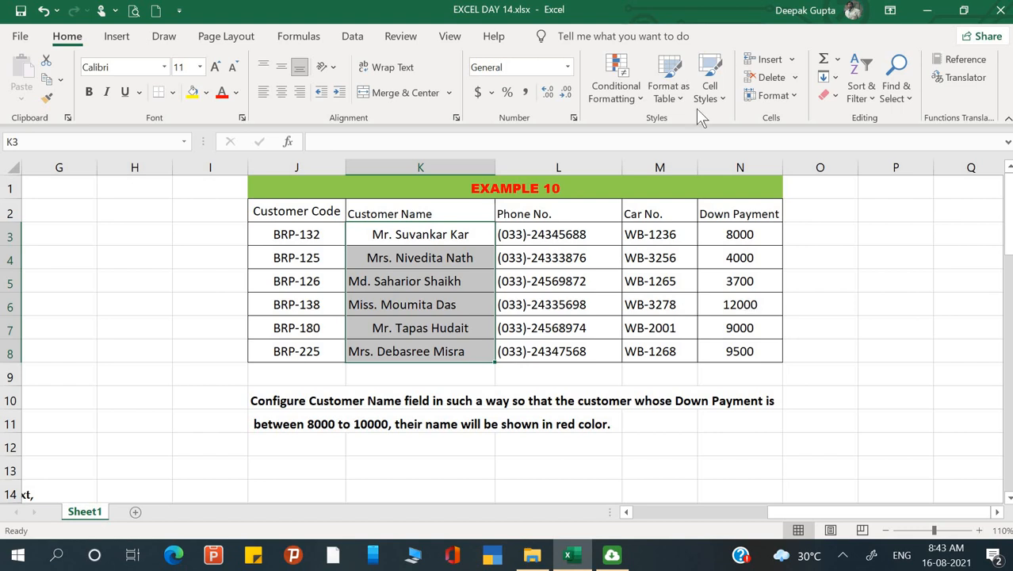
left_click(643, 100)
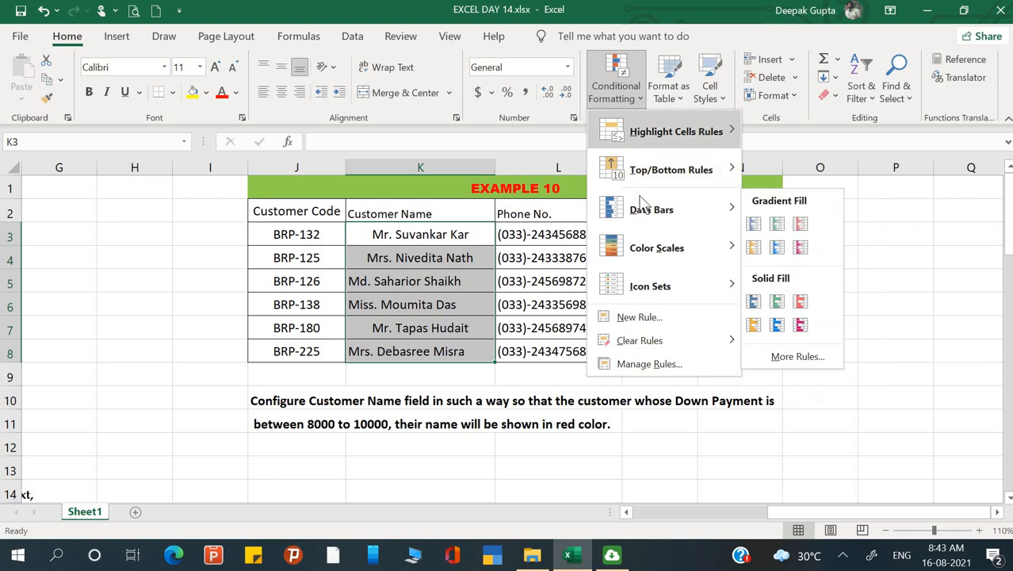
mouse_move(631, 226)
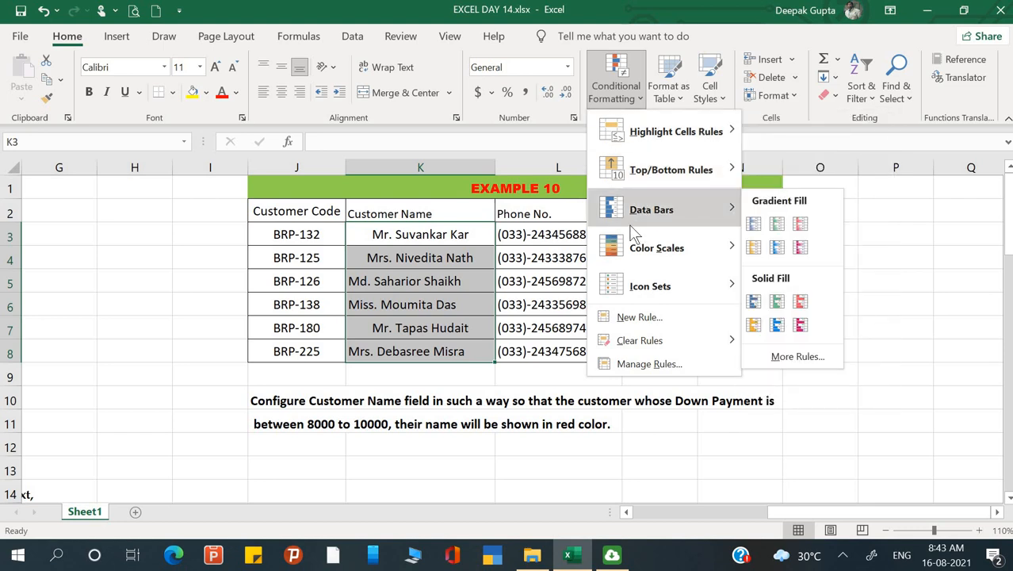
left_click(636, 318)
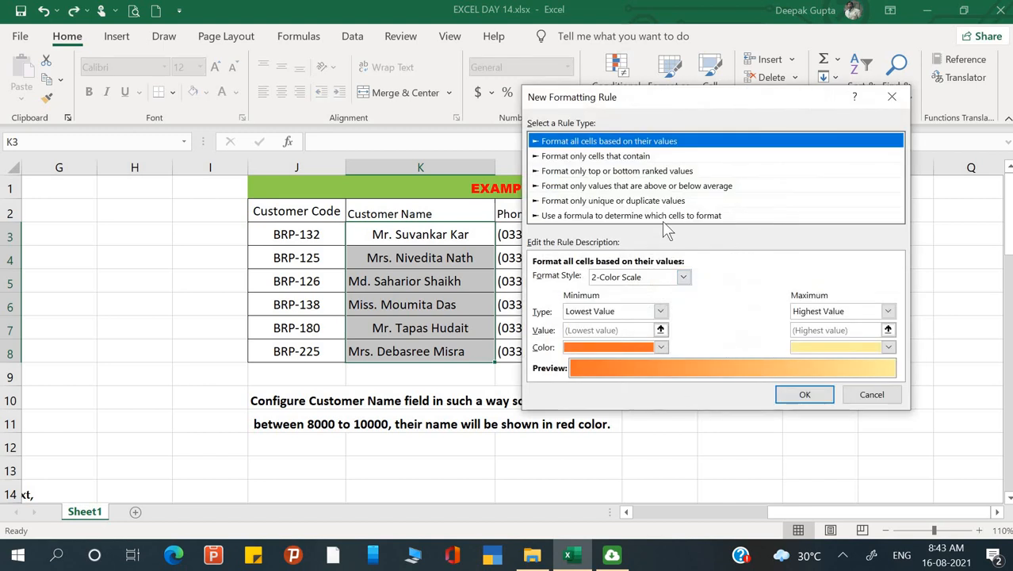
left_click(663, 219)
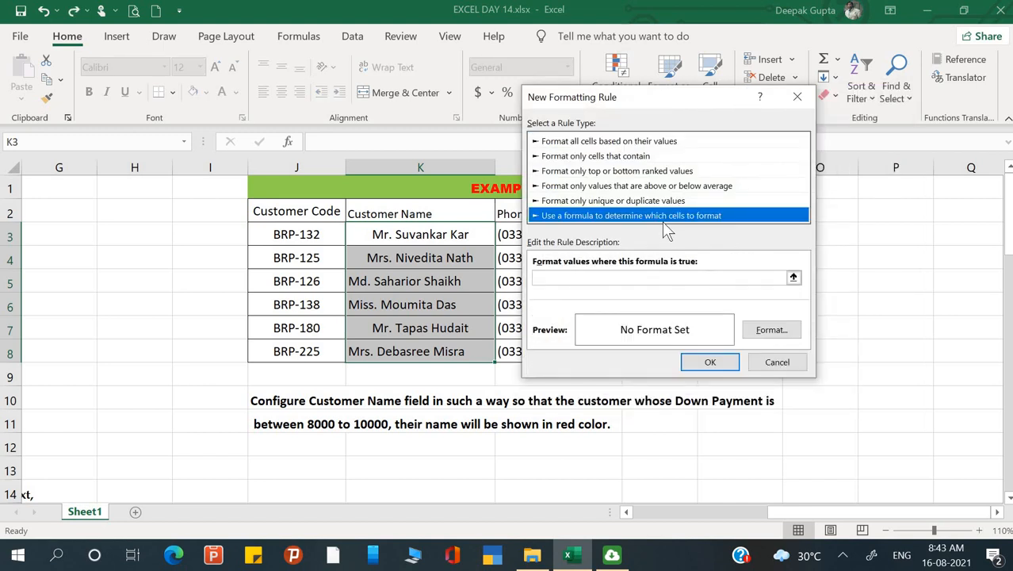
Begin the rule formula with =if(and(N3>8000, using a fully relative reference to the first Down Payment cell.
left_click(646, 282)
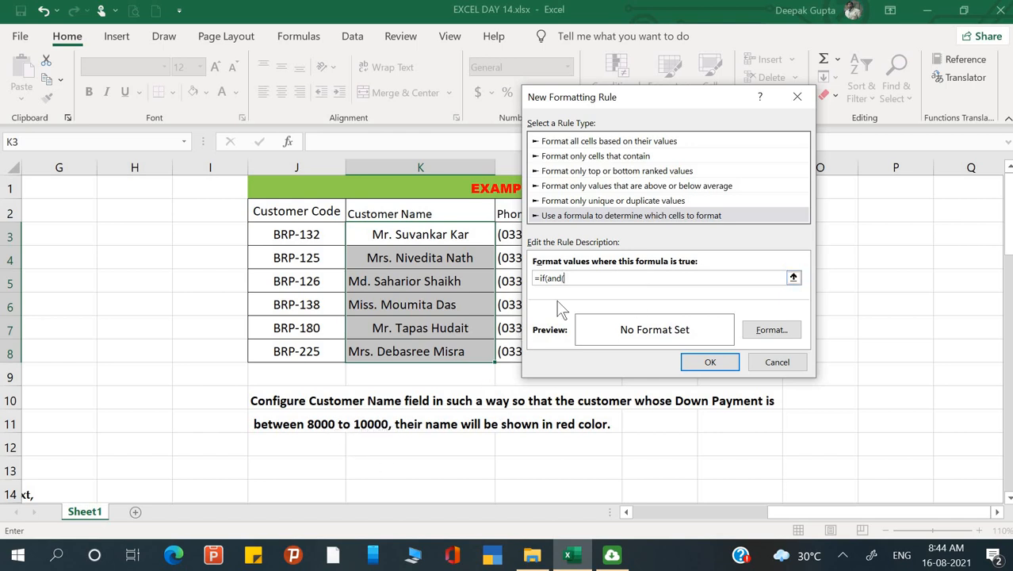
left_click_drag(708, 104, 327, 110)
left_click(739, 231)
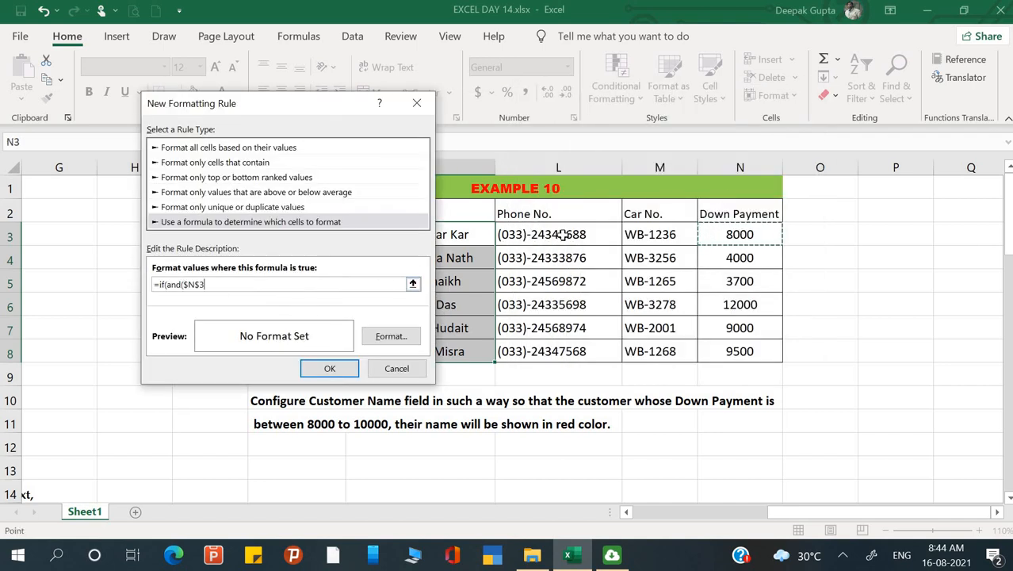
key("F4")
key("F4")
key("F4")
type(">8000")
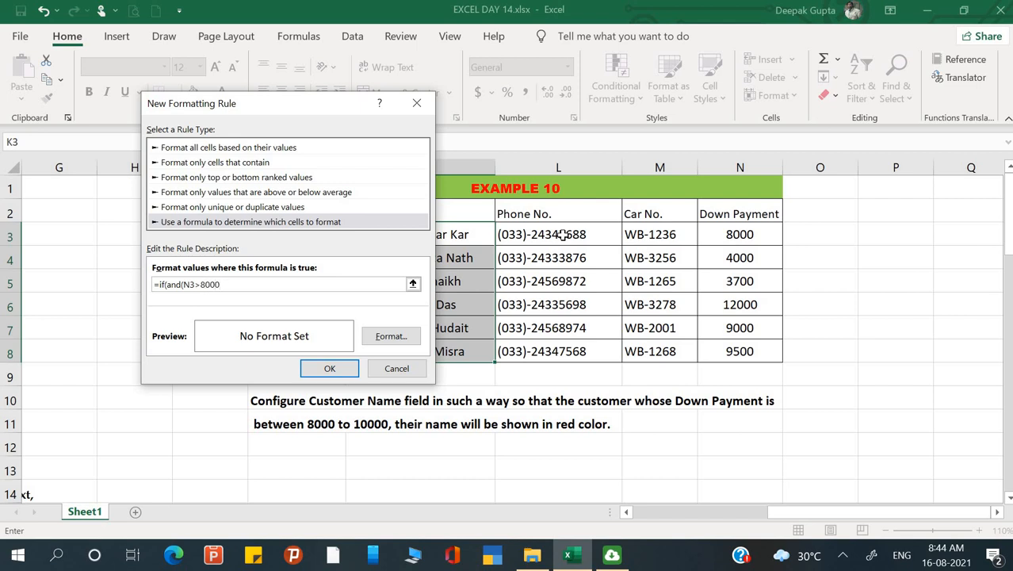
type(",")
Complete the rule formula with the relative condition N3<10000, returning 1 if true and 0 if false.
left_click(726, 234)
key("F4")
key("F4")
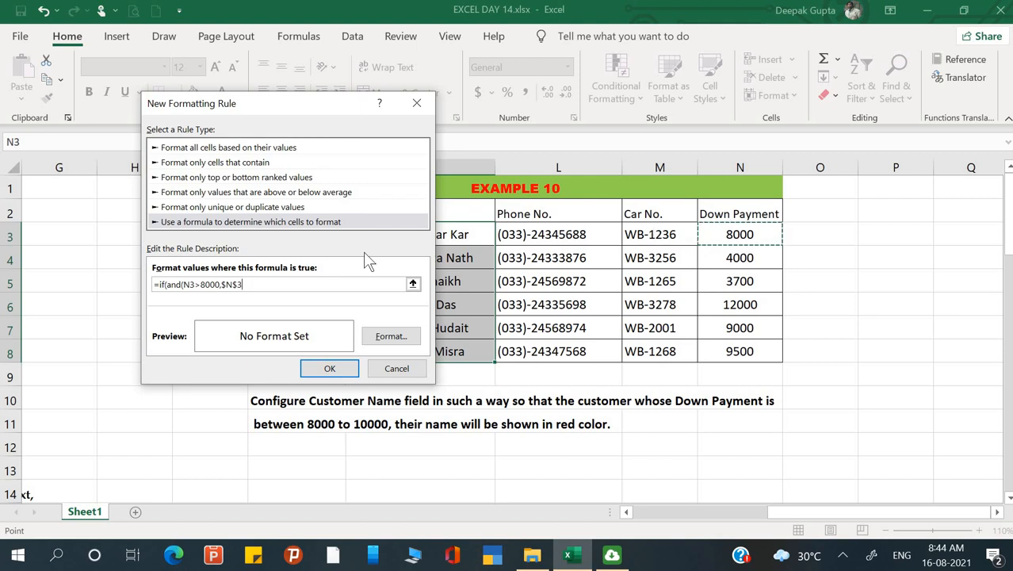
key("F4")
type("<")
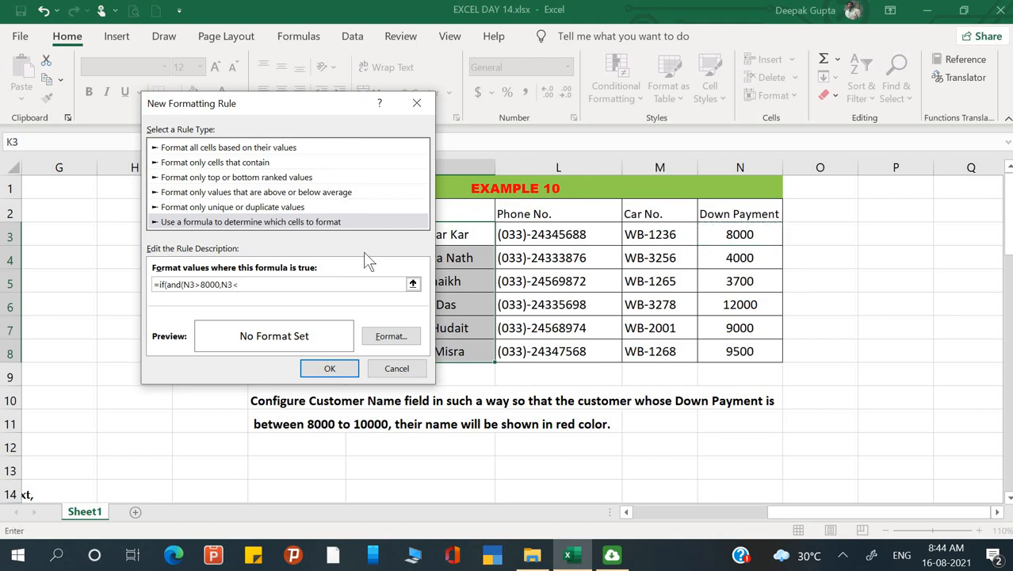
type("10000),")
Add an equals sign to both comparisons so the formula reads =if(and(N3>=8000,N3=<10000),1,0).
left_click(204, 284)
type("=")
left_click(242, 284)
type("=")
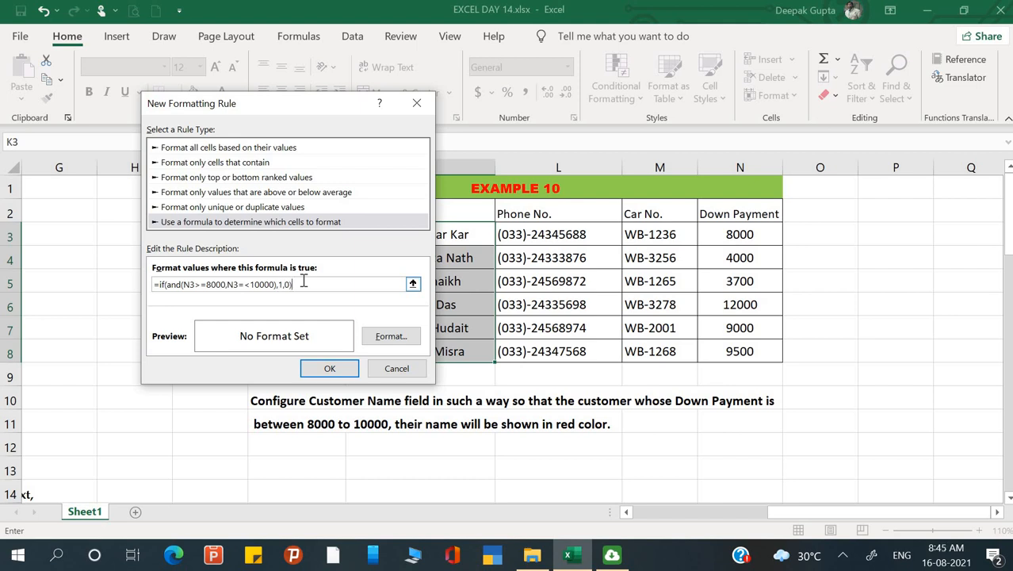
Give the rule's format a red background fill.
left_click(382, 339)
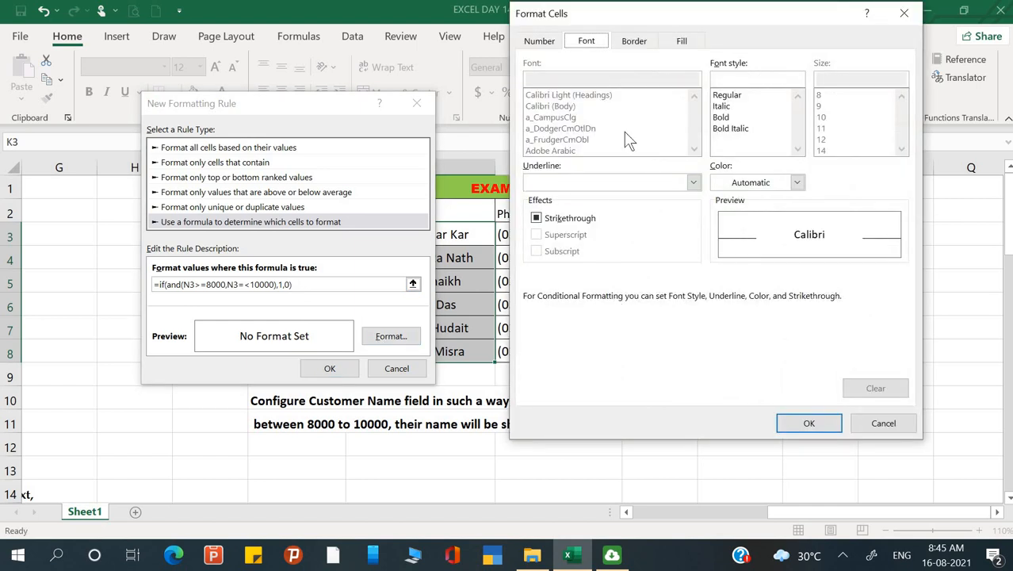
left_click(682, 41)
left_click(552, 188)
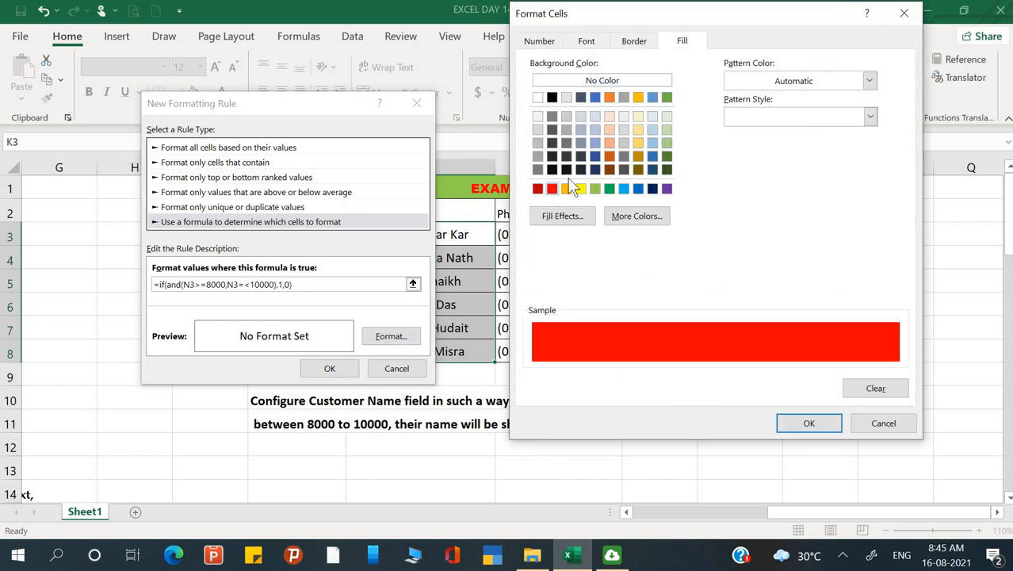
left_click_drag(728, 13, 853, 135)
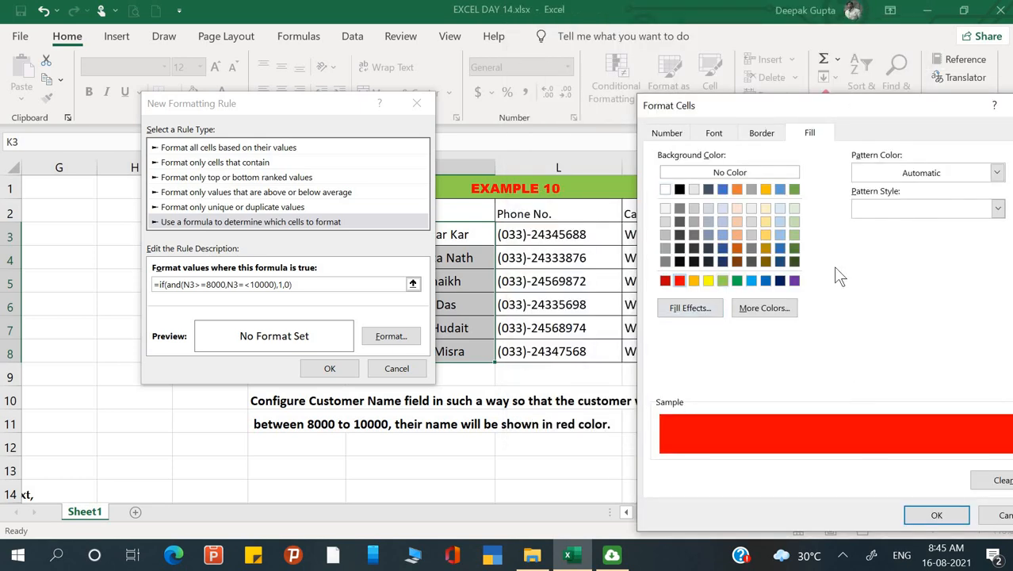
left_click_drag(830, 115, 759, 75)
left_click(868, 469)
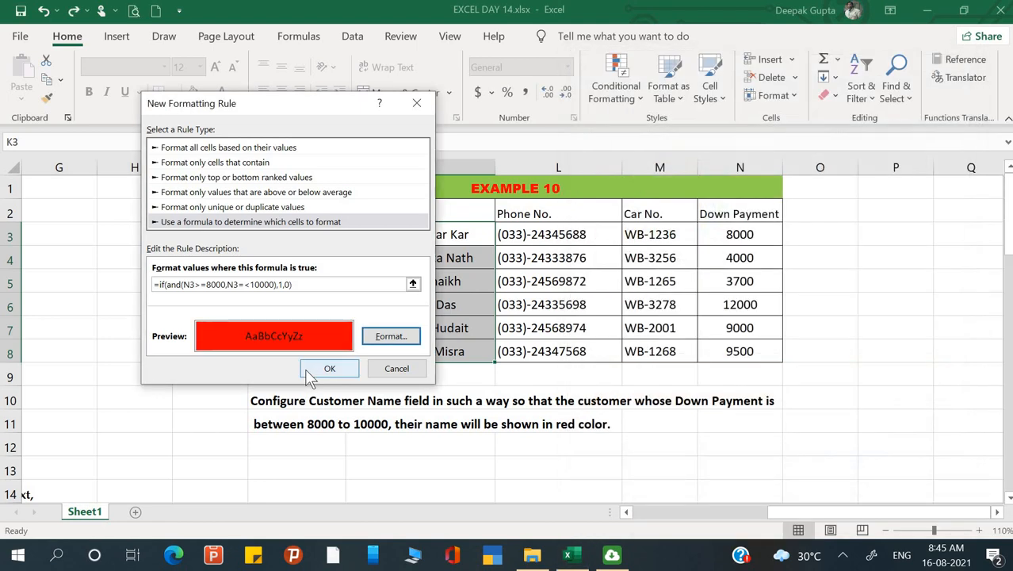
Try to apply the red-fill rule to the customer names with the formula =if(and(N3>=8000,N3=<10000),1,0).
left_click(310, 371)
left_click(482, 363)
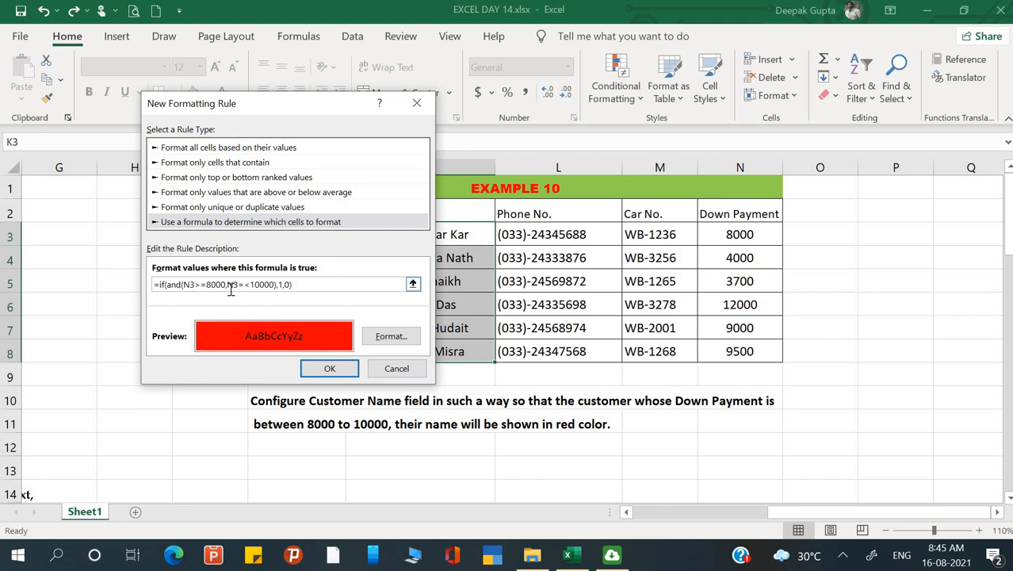
left_click(330, 368)
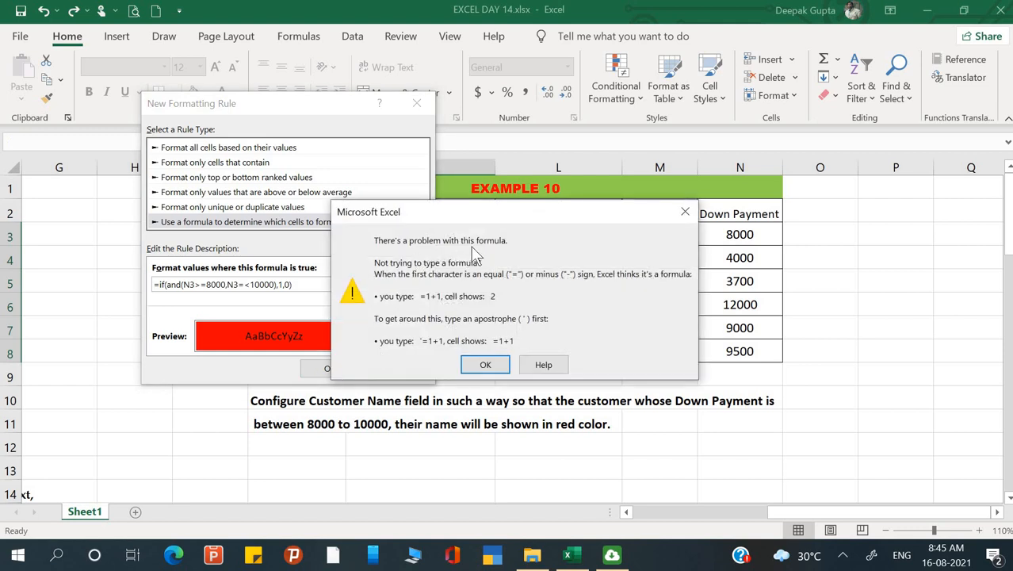
left_click(485, 366)
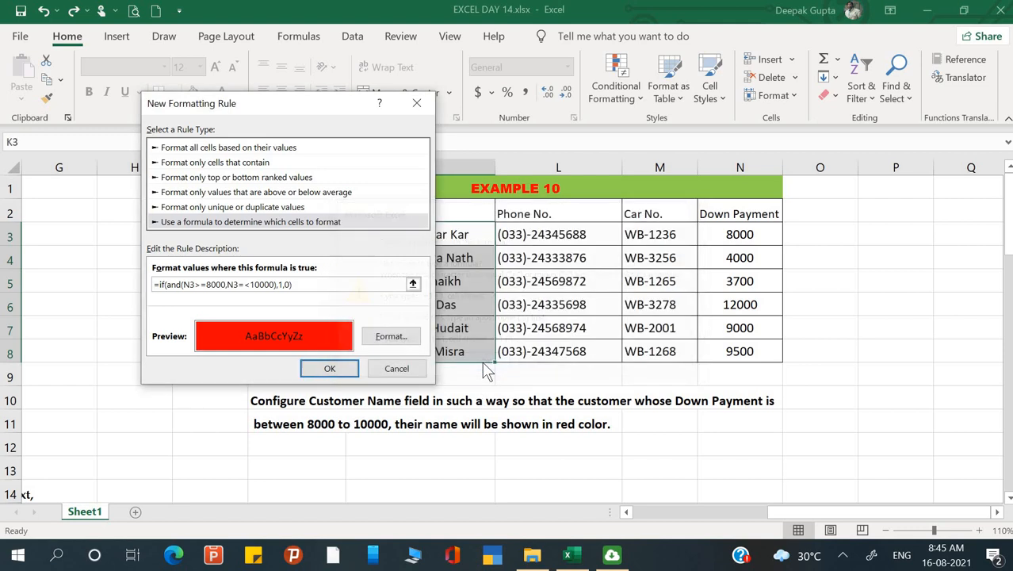
Correct the second comparison in the rule formula to N3<=10000 and apply the rule to the customer names.
left_click(286, 284)
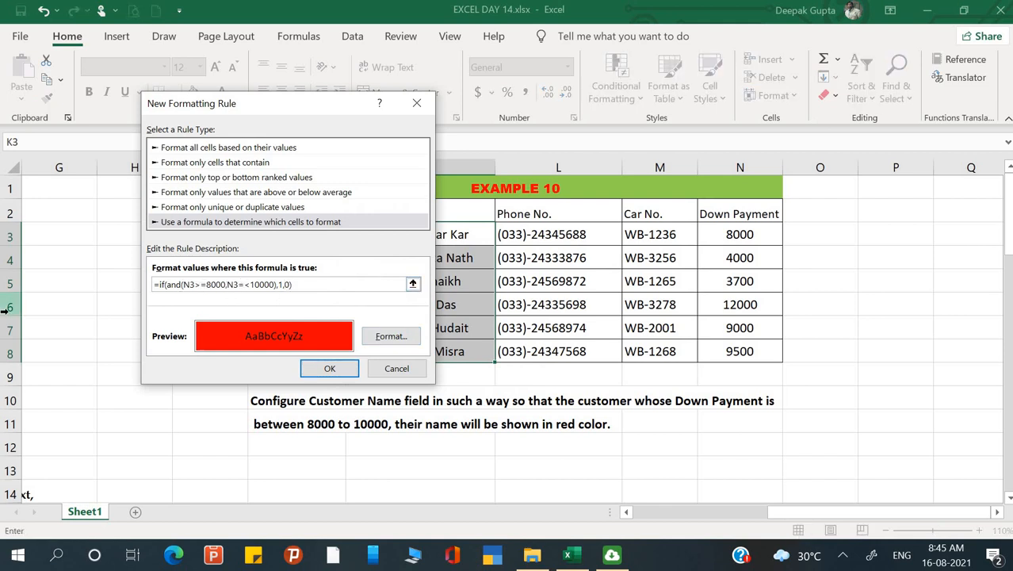
key("Right")
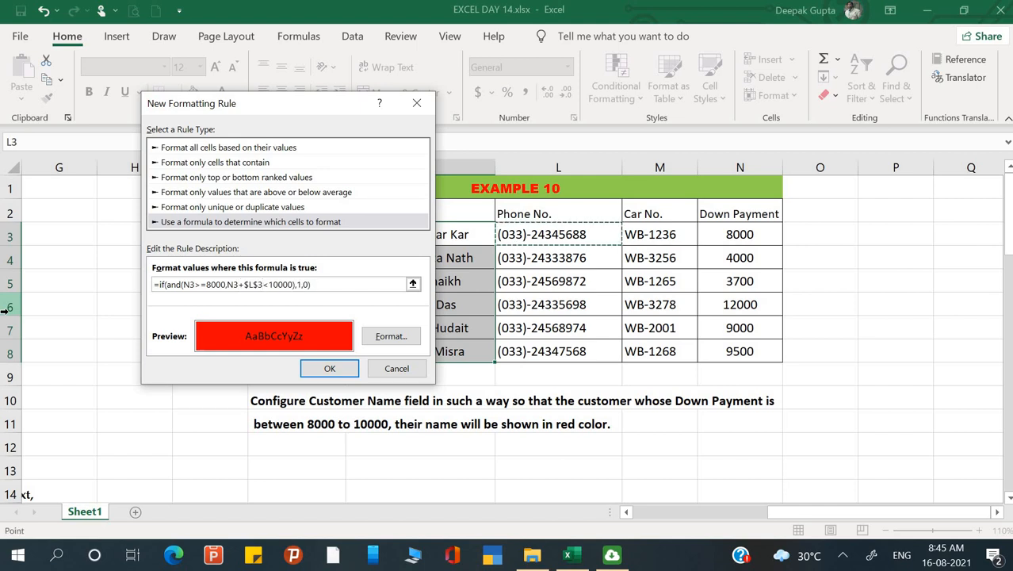
key("BackSpace")
key("BackSpace")
key("BackSpace")
key("BackSpace")
key("BackSpace")
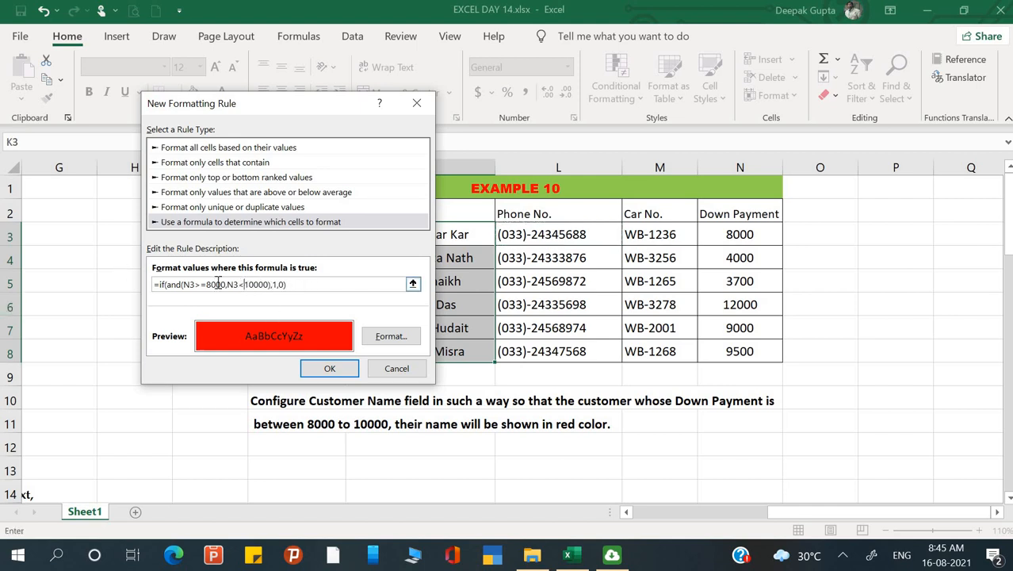
type("=")
left_click(329, 369)
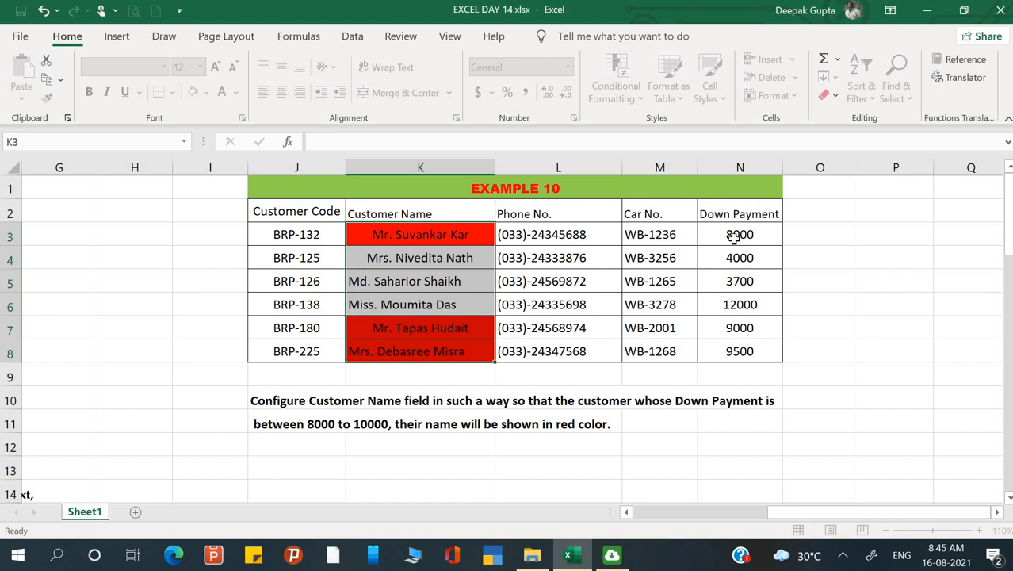
Check the Down Payment values in Example 10 against the highlighted customer names.
left_click(736, 334)
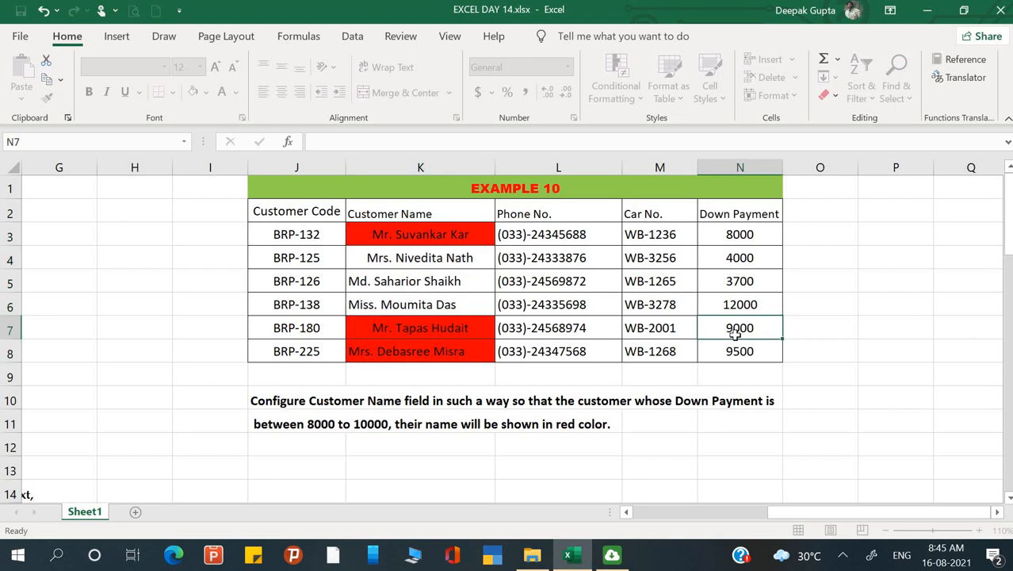
key("Down")
key("Up")
key("Up")
key("Up")
key("Up")
key("Up")
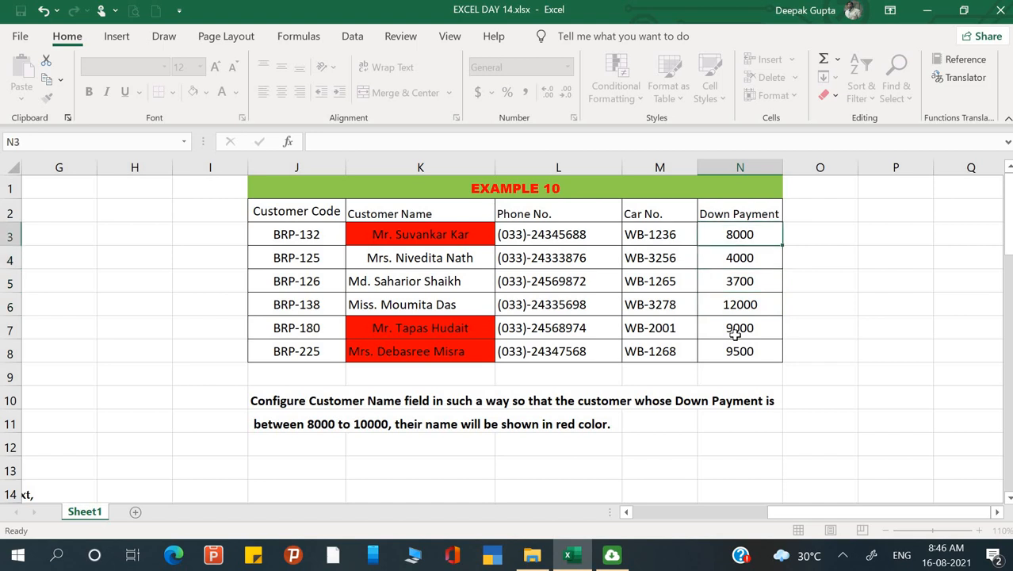
Examine the Example 11 table, its question, and the max, min, large and small labels beside it.
left_click(360, 473)
key("Left")
key("Left")
key("Left")
key("Left")
key("Left")
key("Left")
key("Left")
key("Left")
key("Left")
key("Left")
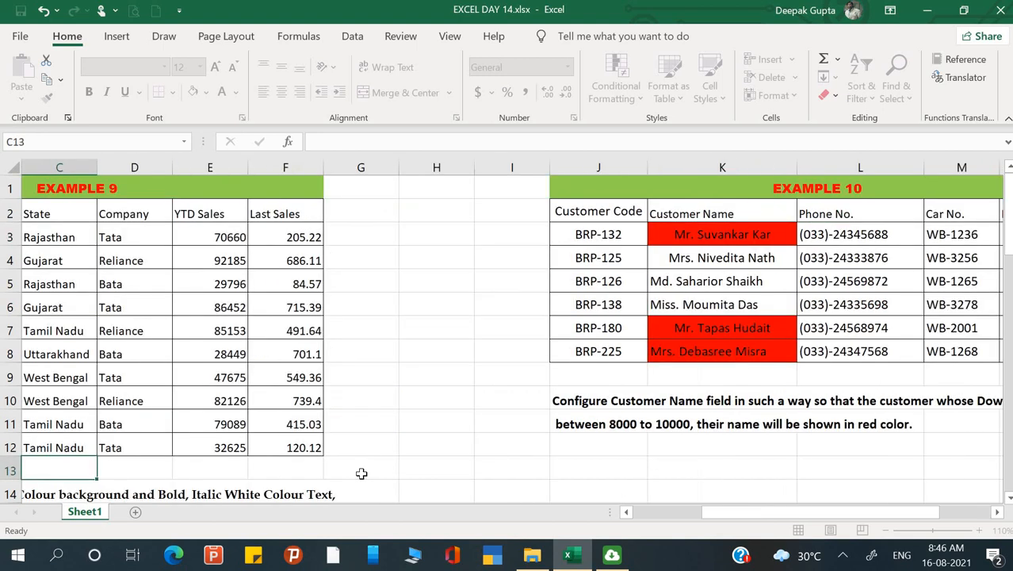
key("Down")
key("Down")
key("Down")
key("Down")
key("Down")
key("Down")
key("Down")
key("Down")
key("Down")
key("Down")
key("Down")
key("Down")
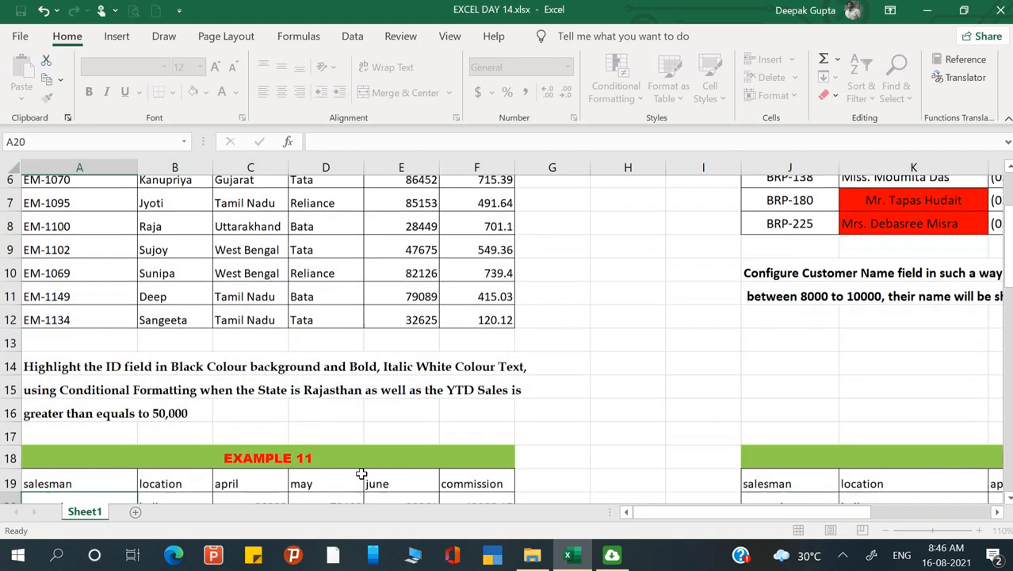
key("Down")
key("Down")
key("Down")
key("Down")
key("Down")
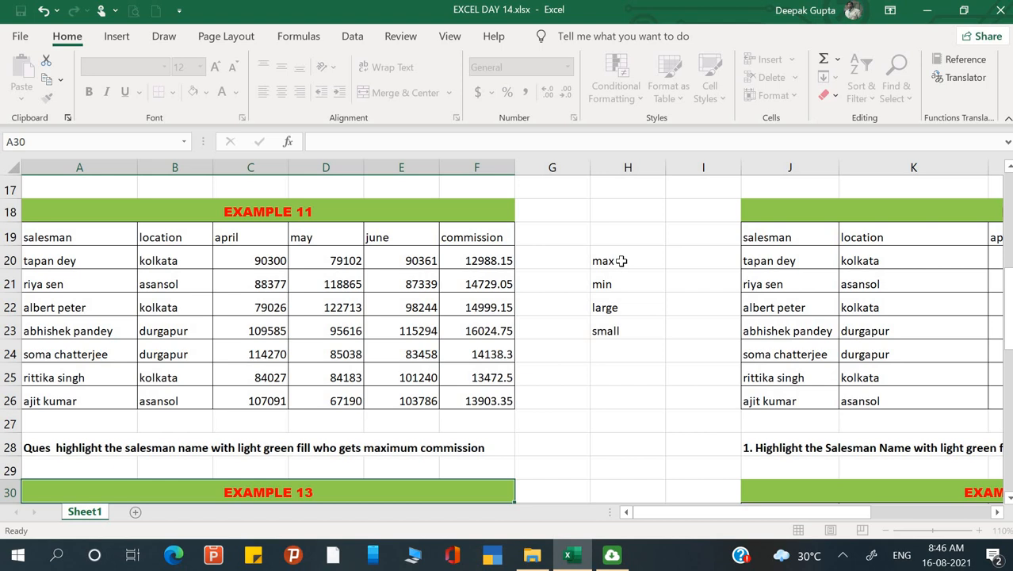
left_click_drag(621, 260, 609, 337)
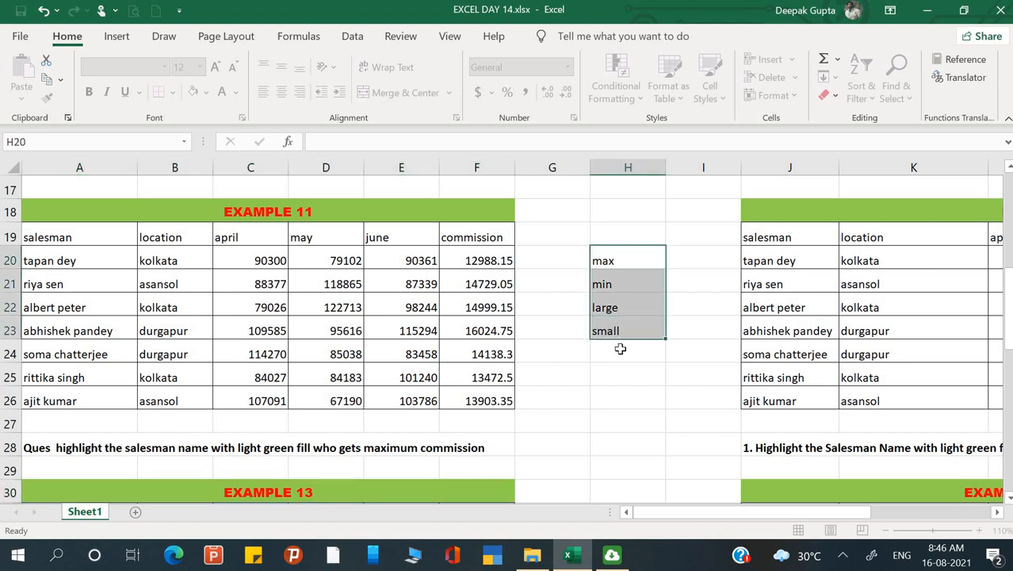
left_click(621, 348)
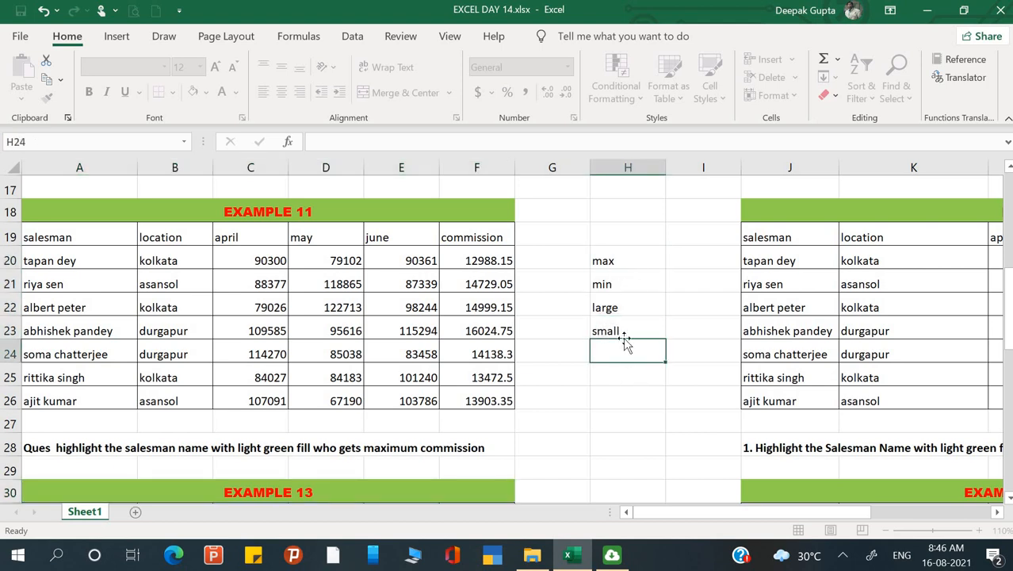
left_click(679, 263)
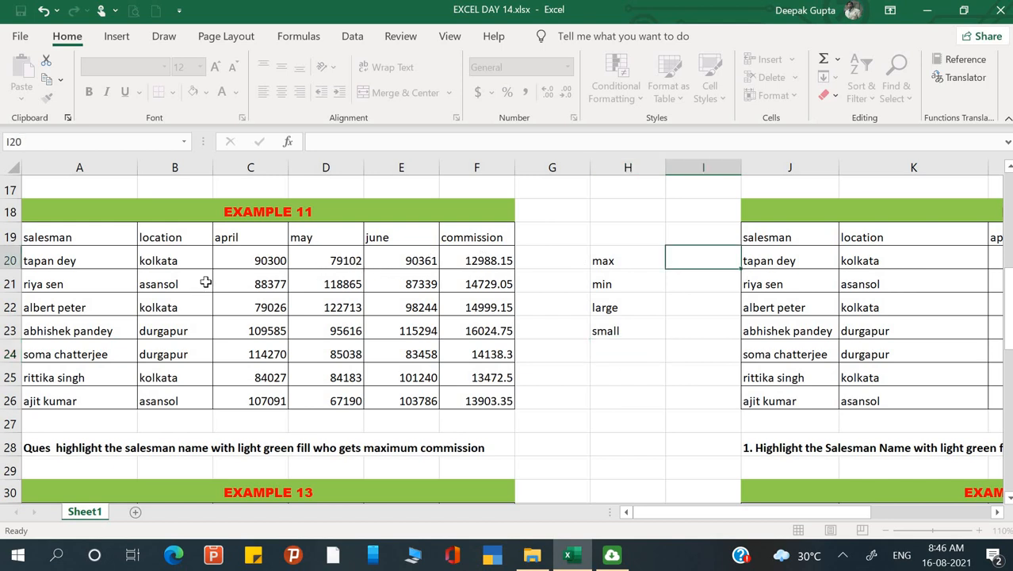
Enable the Minimum readout in the status bar and reselect the April figures C20:C26 to check it.
left_click_drag(231, 265, 219, 394)
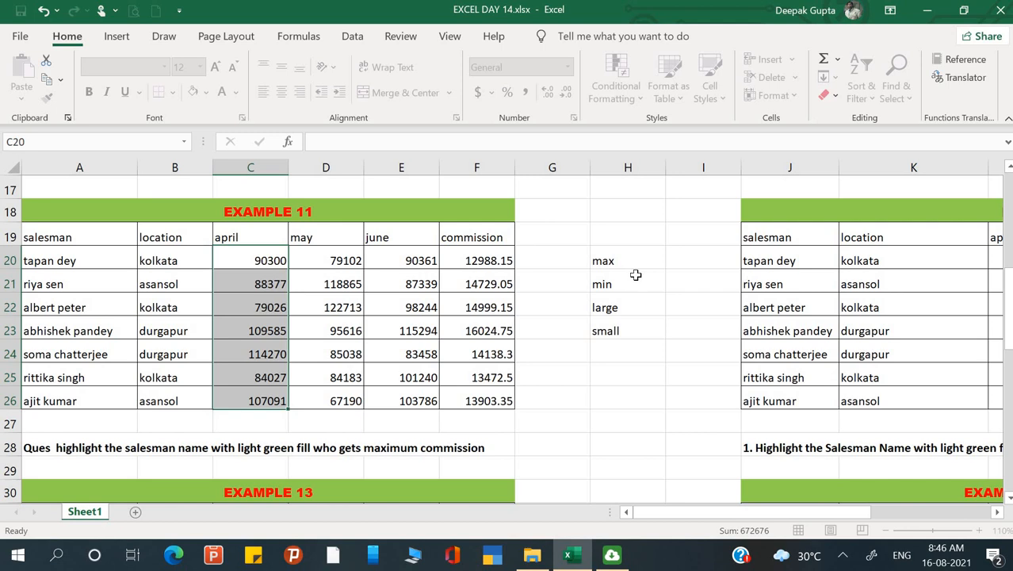
right_click(691, 527)
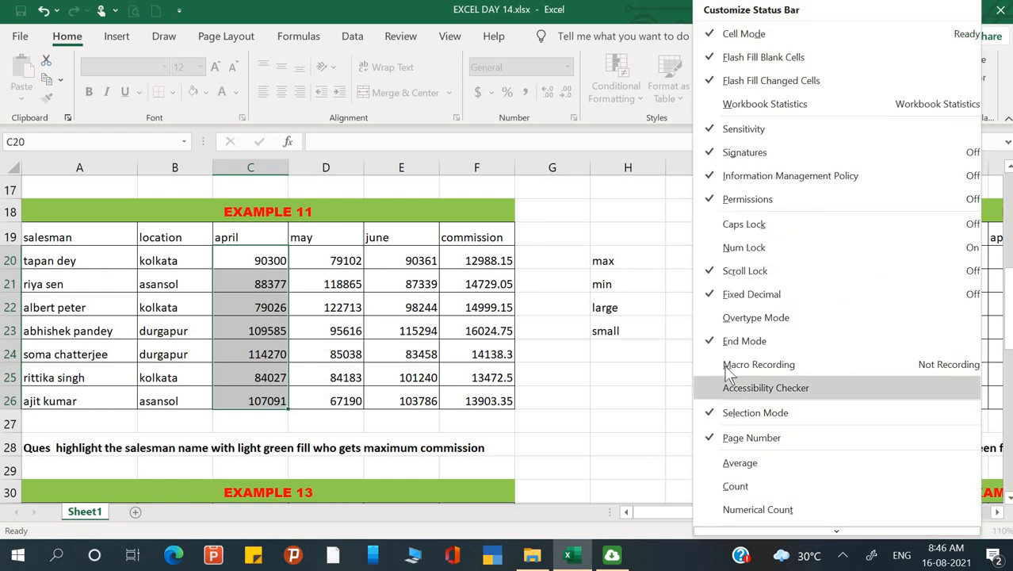
scroll(729, 354, "down", 5)
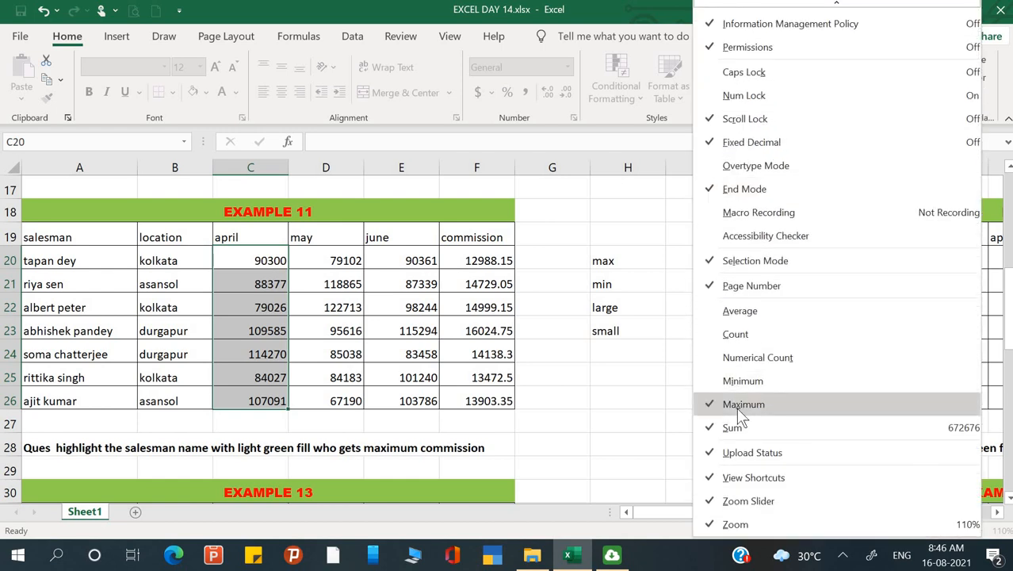
left_click(734, 387)
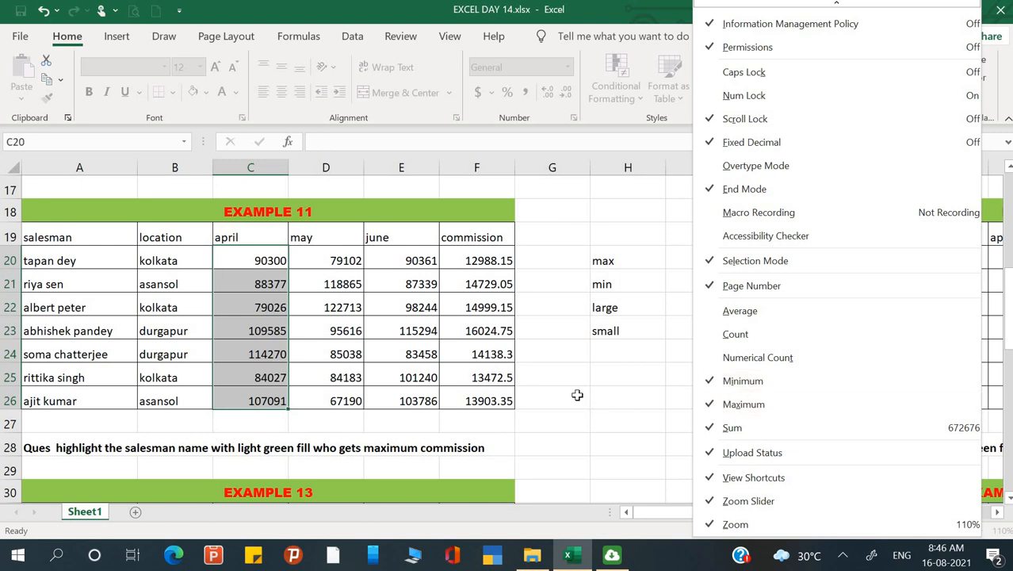
key("Escape")
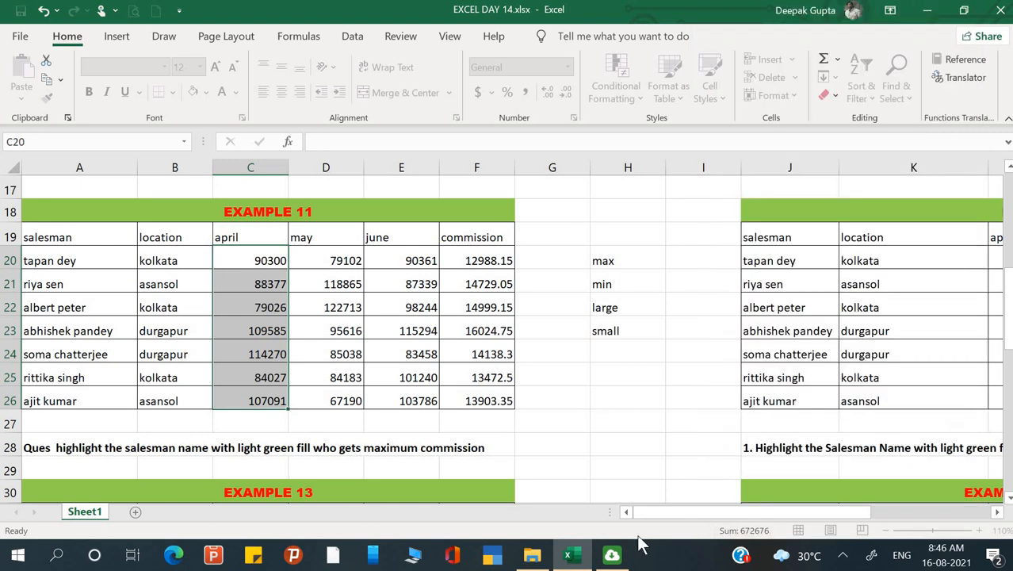
left_click(565, 350)
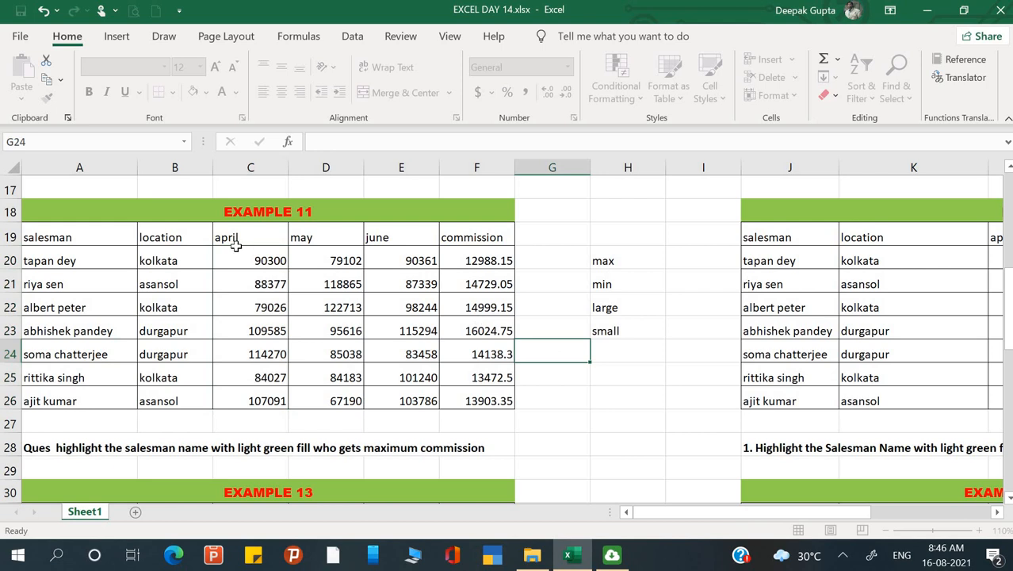
left_click_drag(235, 255, 214, 396)
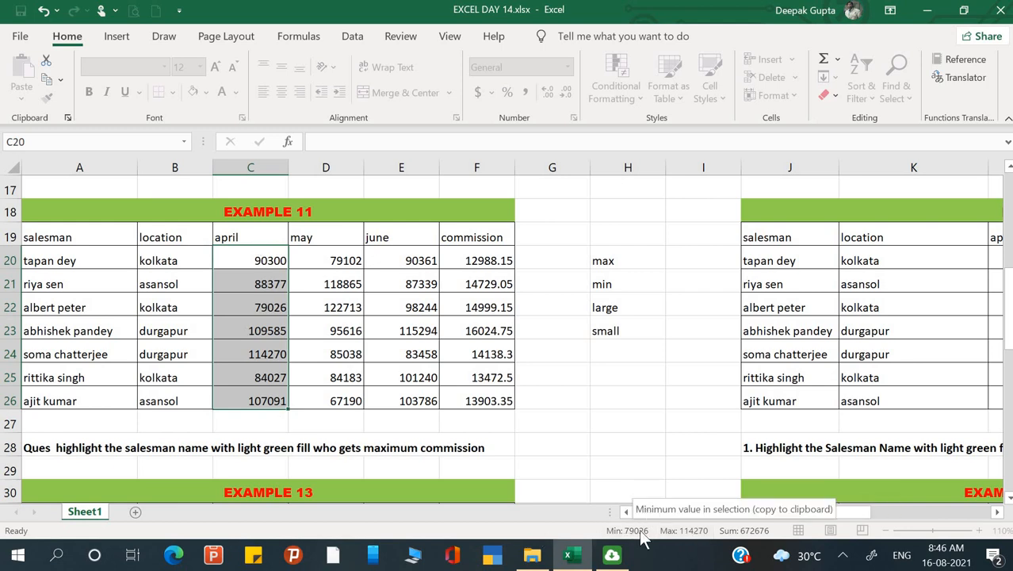
left_click(681, 421)
Calculate the highest April figure in I20, beside the max label, with the MAX function over C20:C26.
left_click(702, 259)
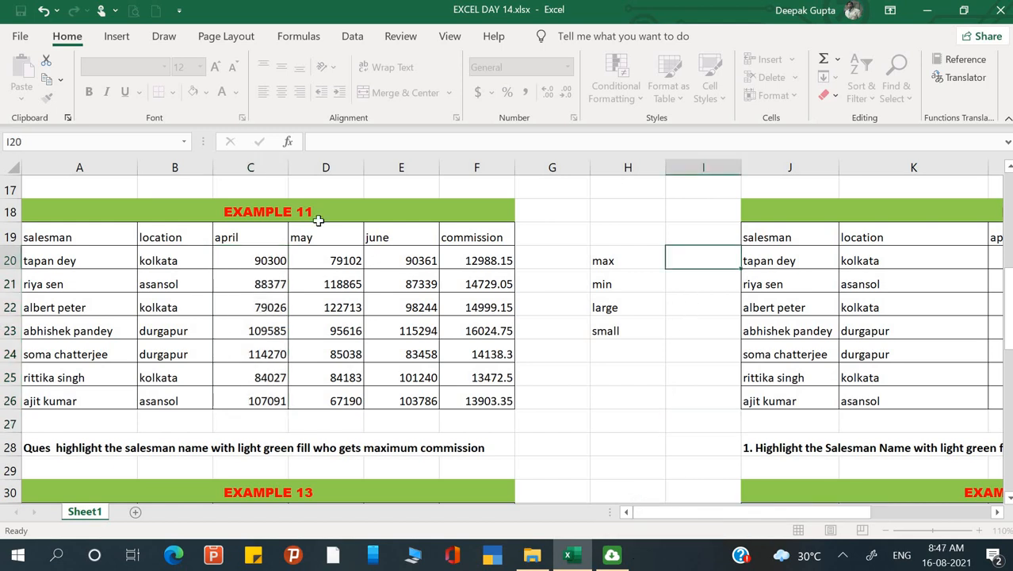
type("=max(")
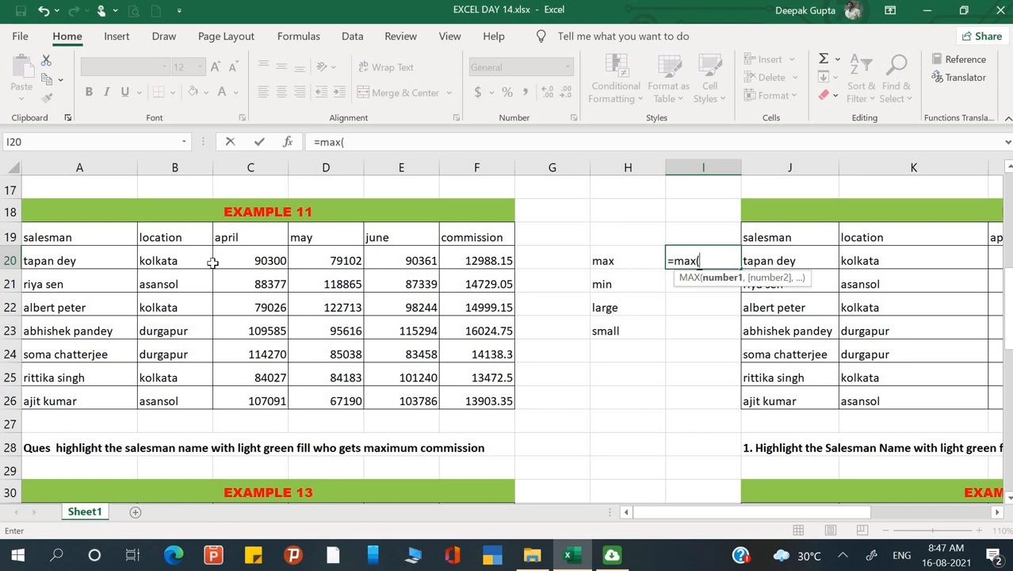
left_click_drag(233, 257, 248, 396)
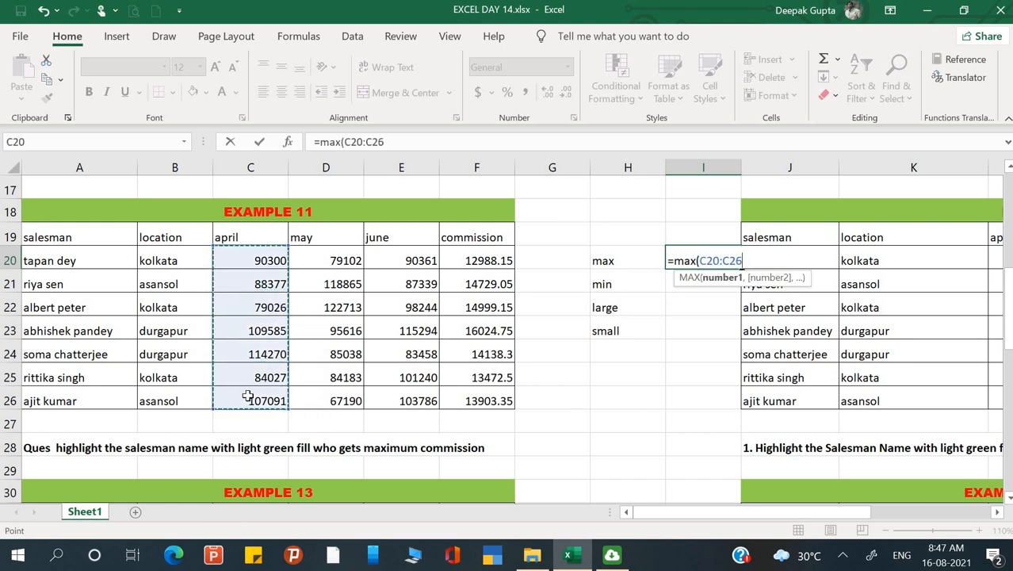
key("Return")
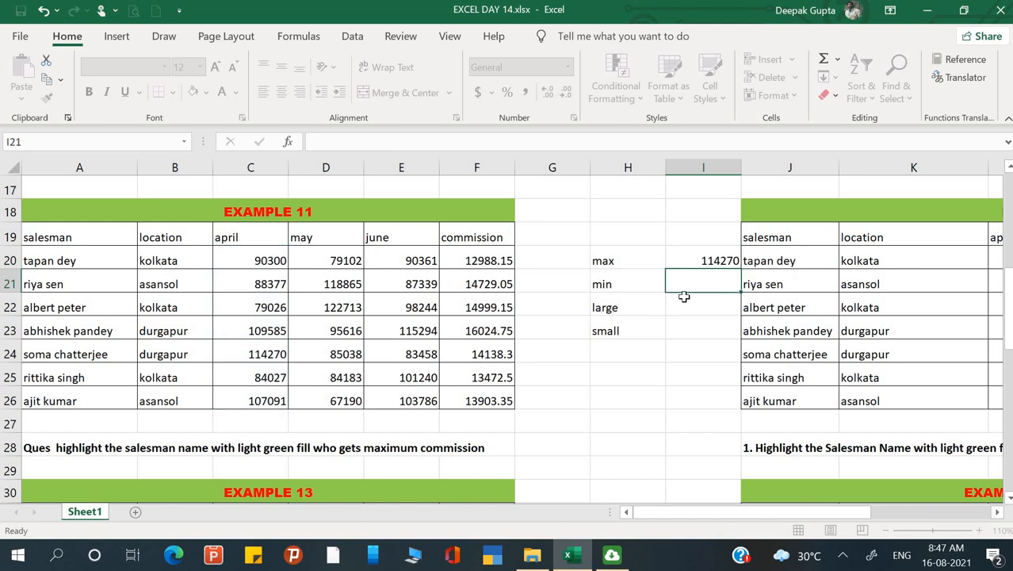
Calculate the lowest April figure in I21, beside the min label, with the MIN function over C20:C26.
type("=min")
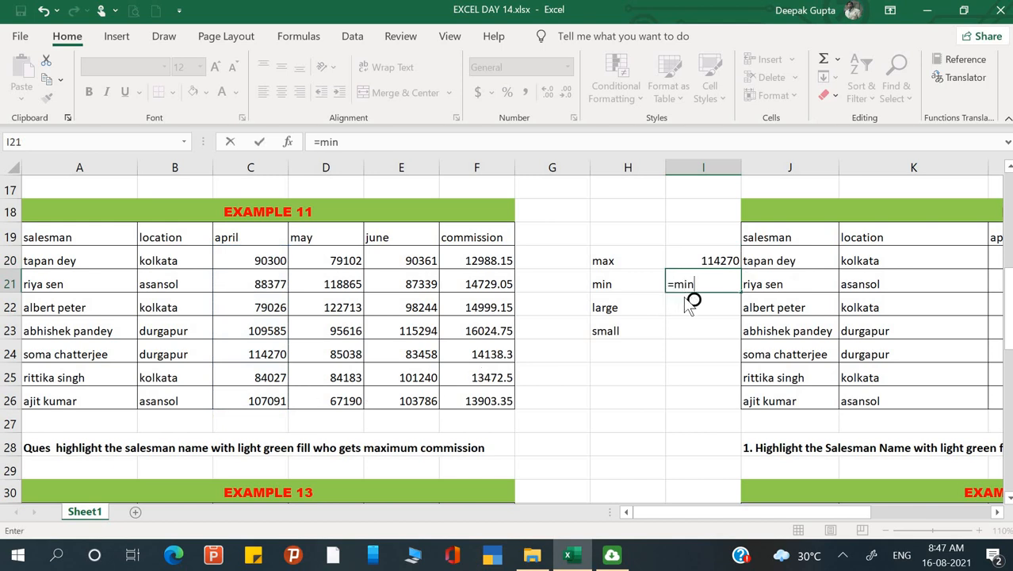
type("(")
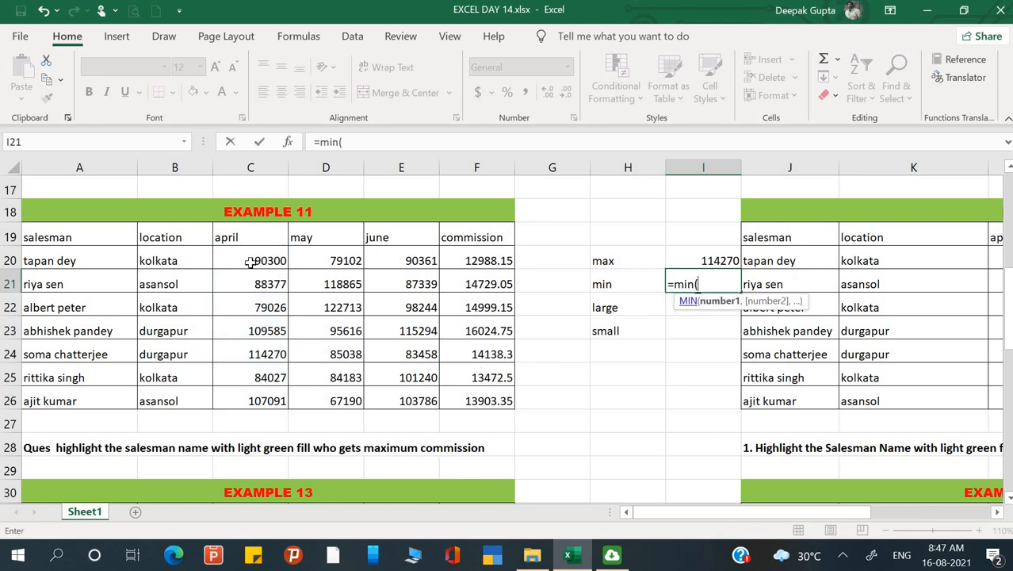
left_click_drag(251, 260, 273, 400)
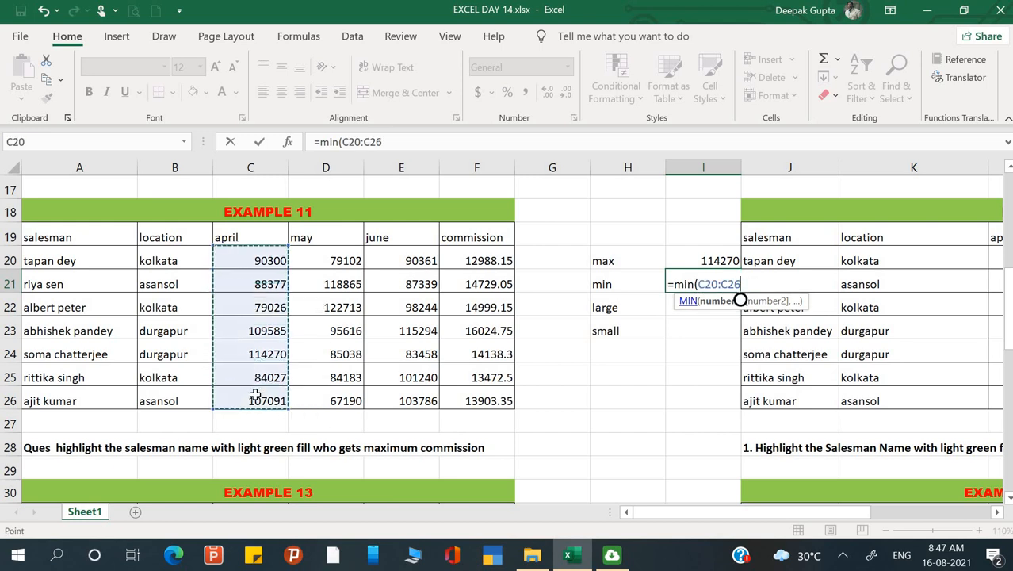
key("Return")
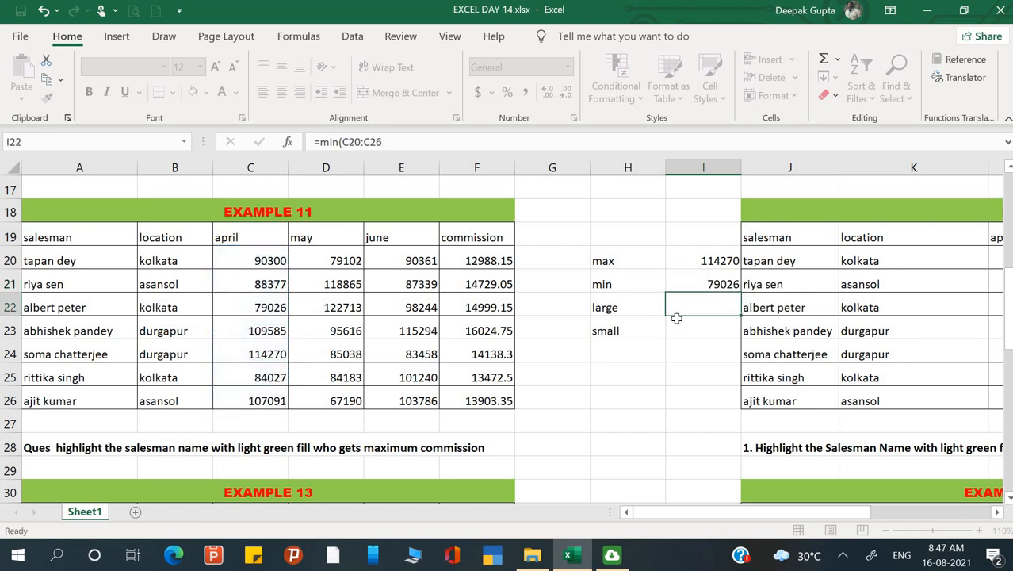
Re-enter the MIN formula for the April range C20:C26 in I21, replacing the existing one.
left_click(702, 289)
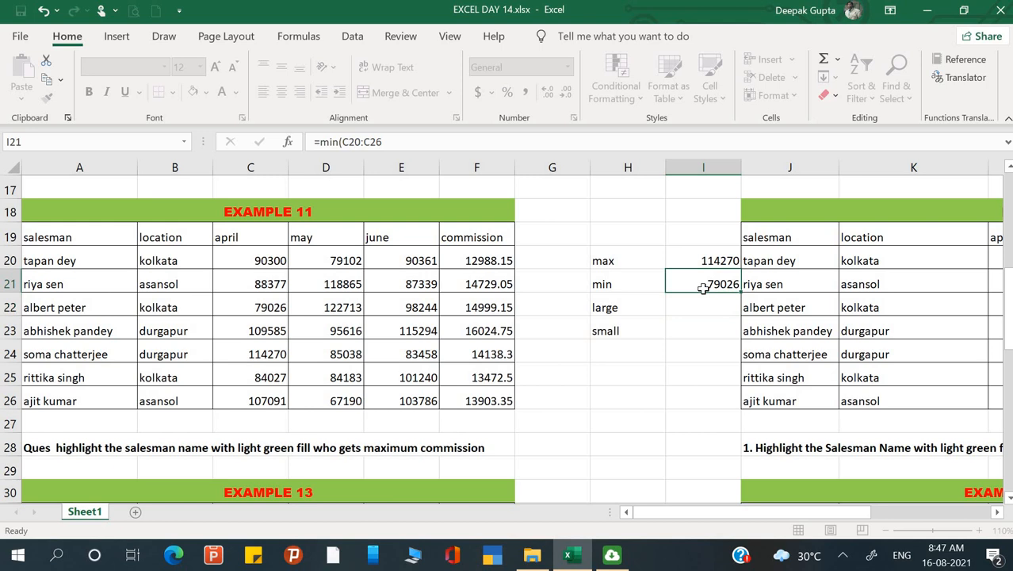
type("=min(")
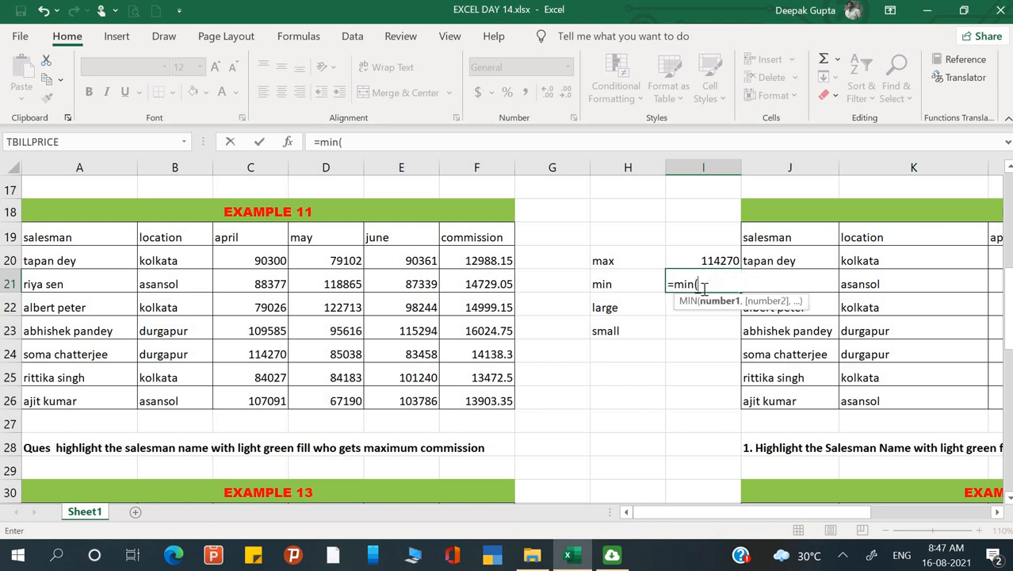
left_click_drag(275, 259, 272, 398)
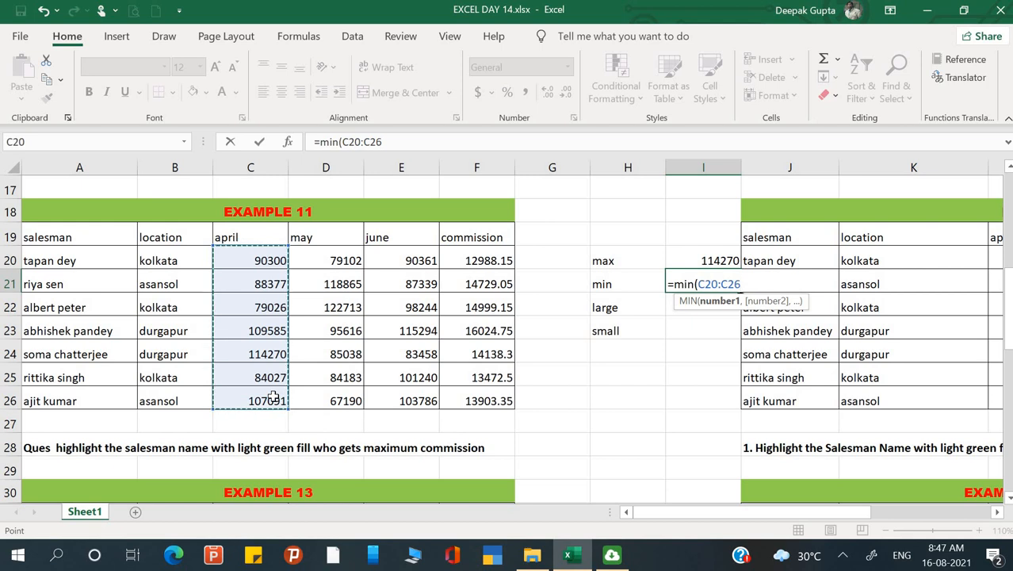
key("Return")
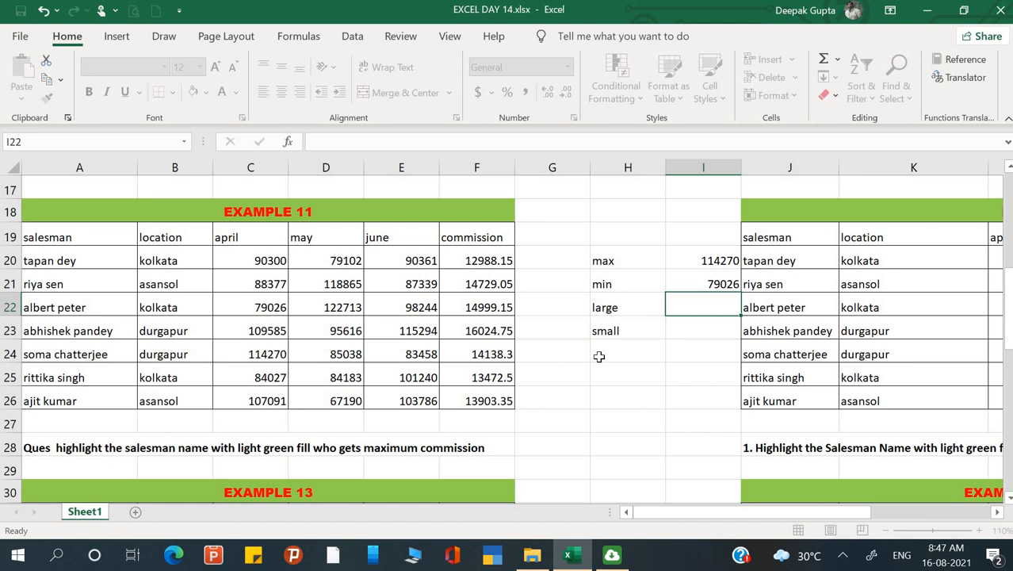
key("Left")
key("Up")
Calculate the third-highest April figure in I22, beside the large label, with LARGE over C20:C26 and k set to 3.
key("Up")
key("Down")
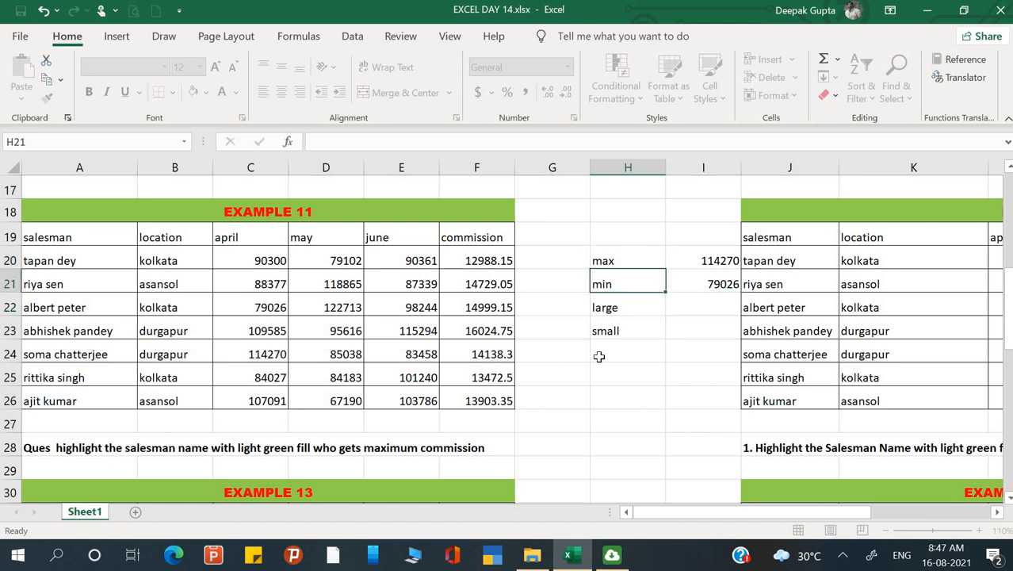
key("Up")
key("Down")
key("Down")
key("Down")
key("Up")
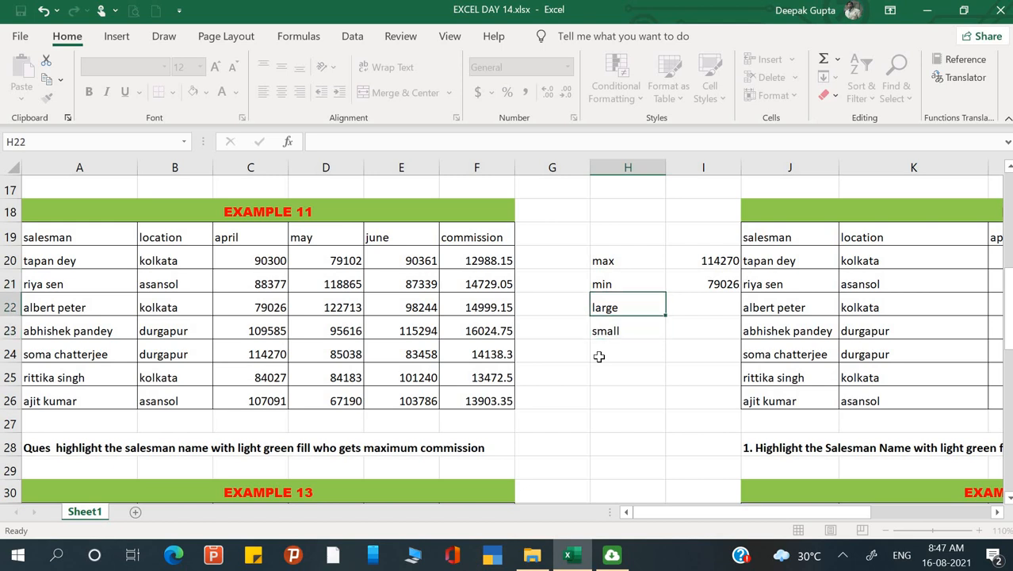
key("Right")
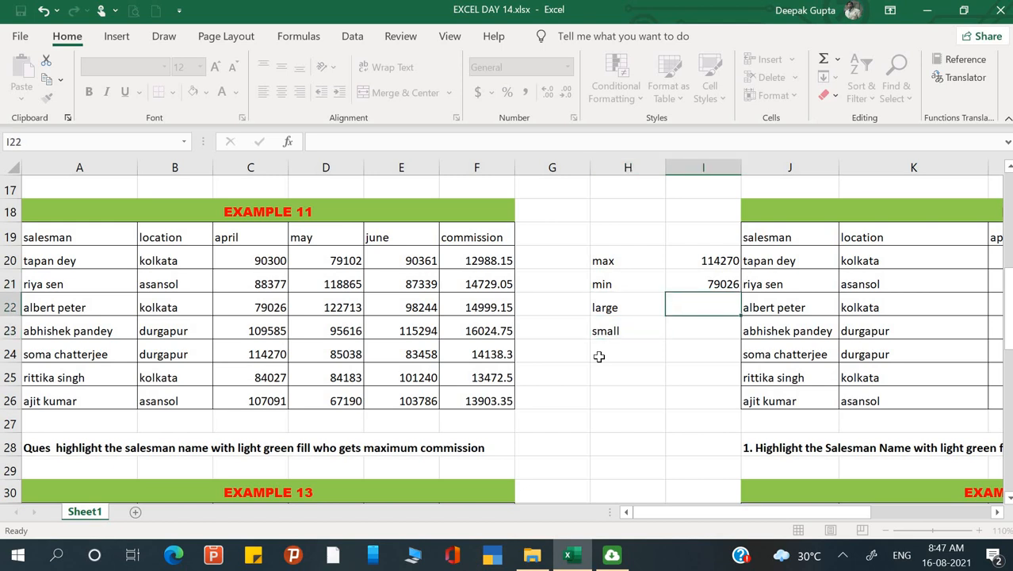
type("=larg")
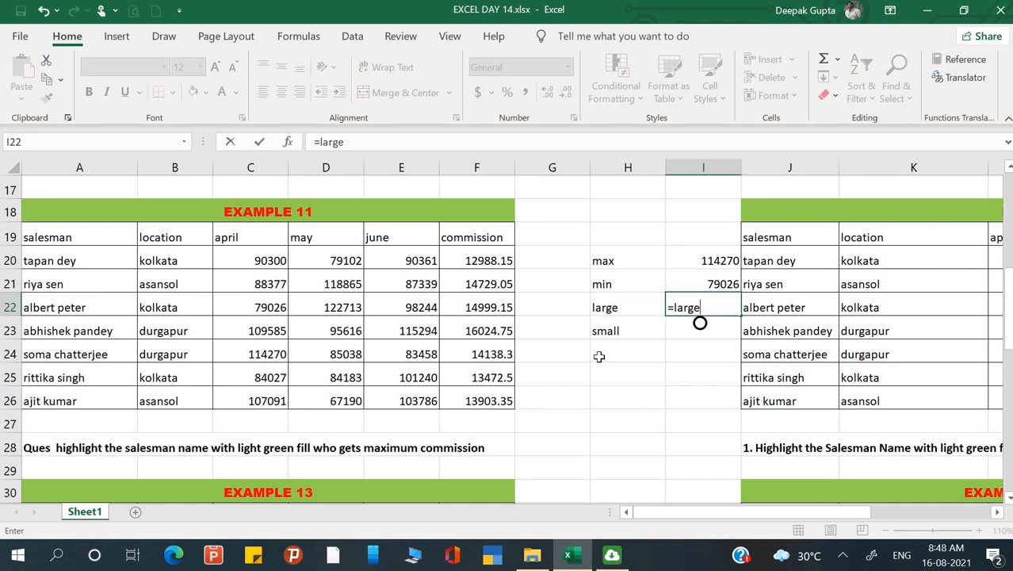
type("e(")
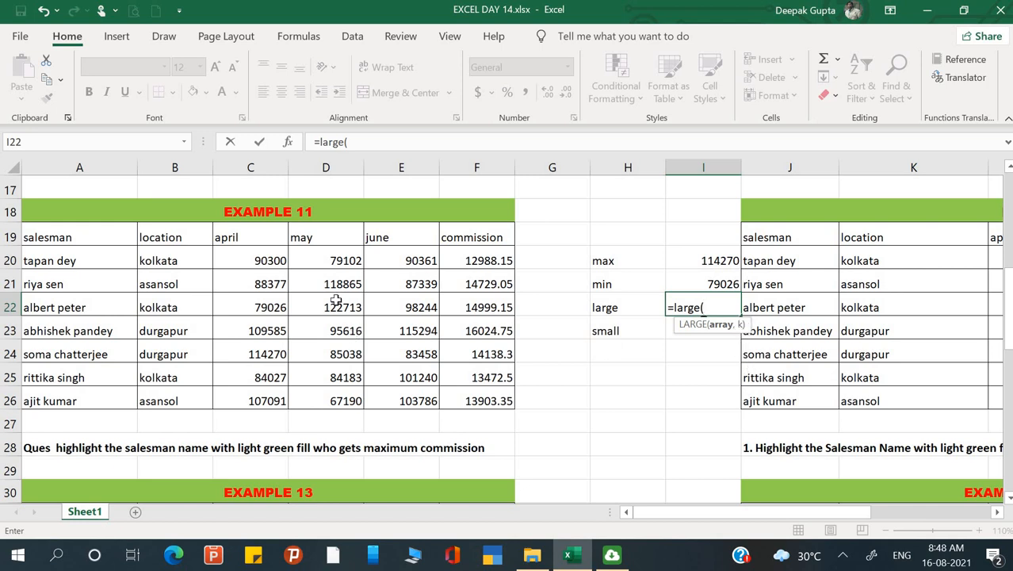
left_click_drag(254, 255, 255, 401)
type(",")
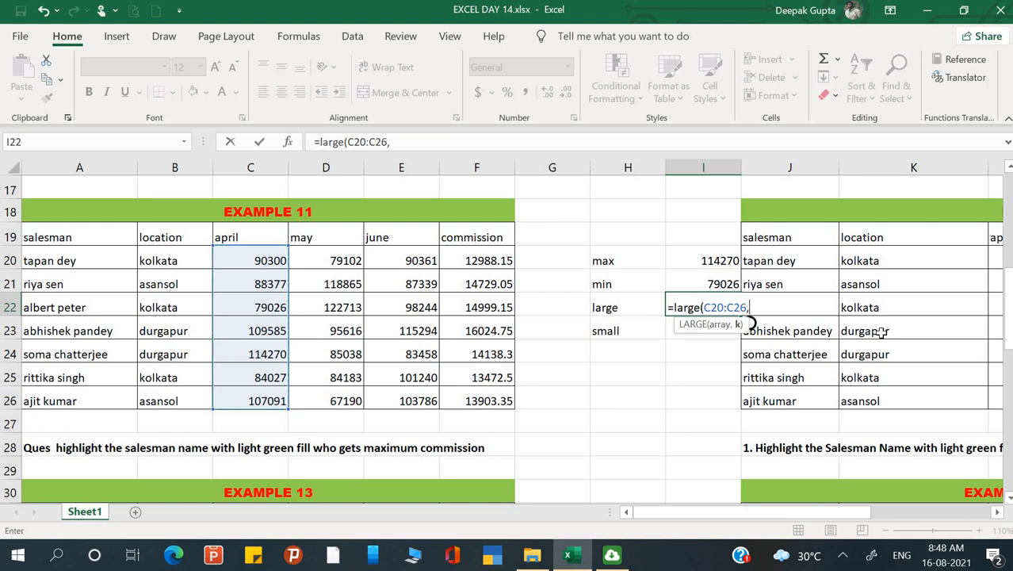
type("2")
type(")")
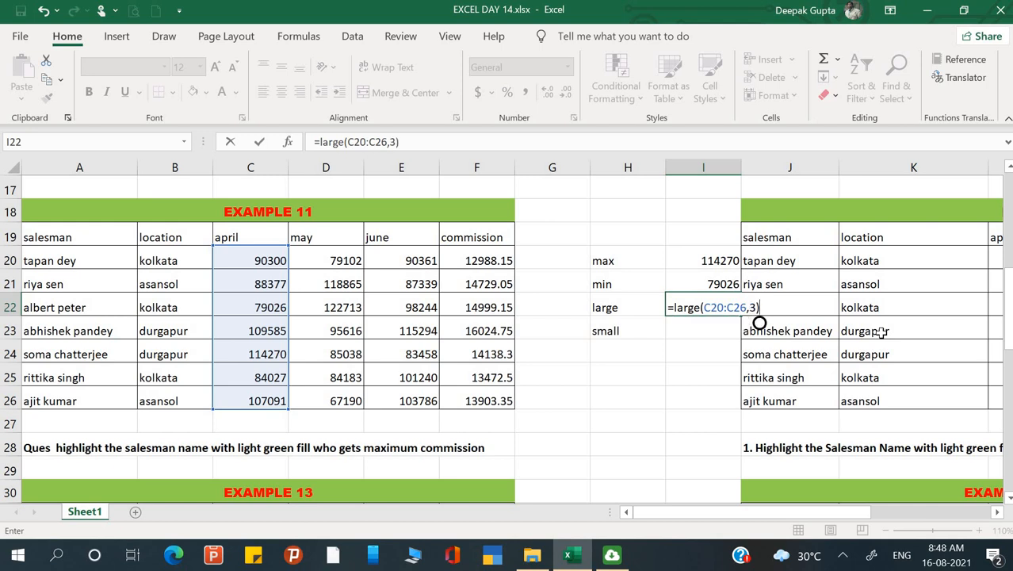
key("Return")
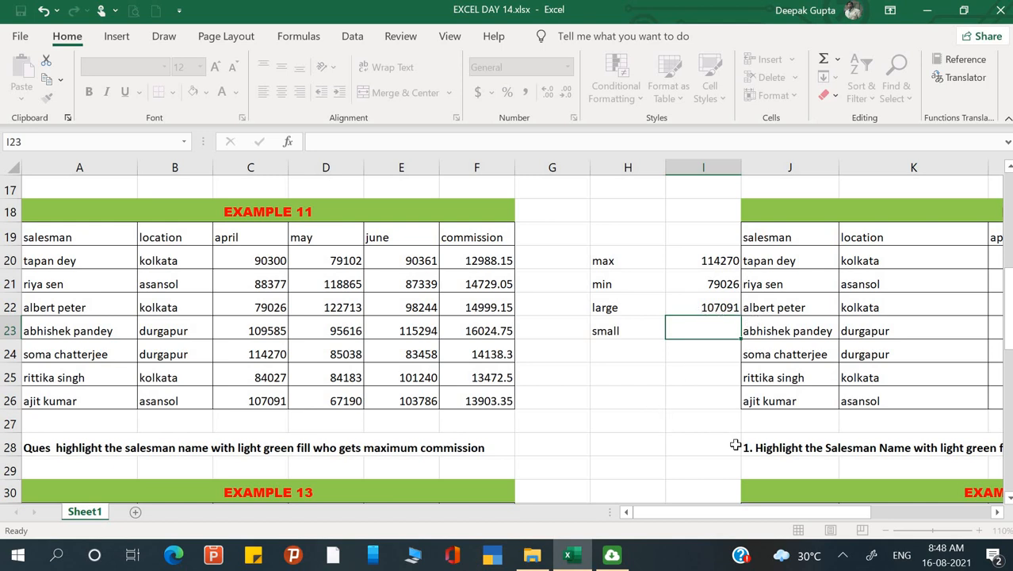
Calculate the second-lowest April figure in I23, beside the small label, with SMALL over C20:C26 and k set to 2.
type("=sma")
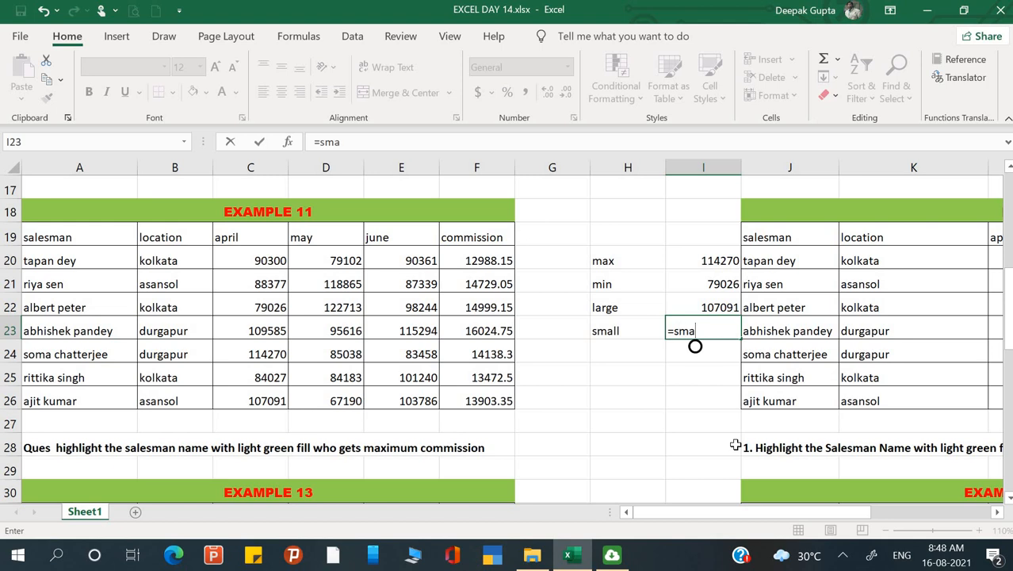
type("ll(")
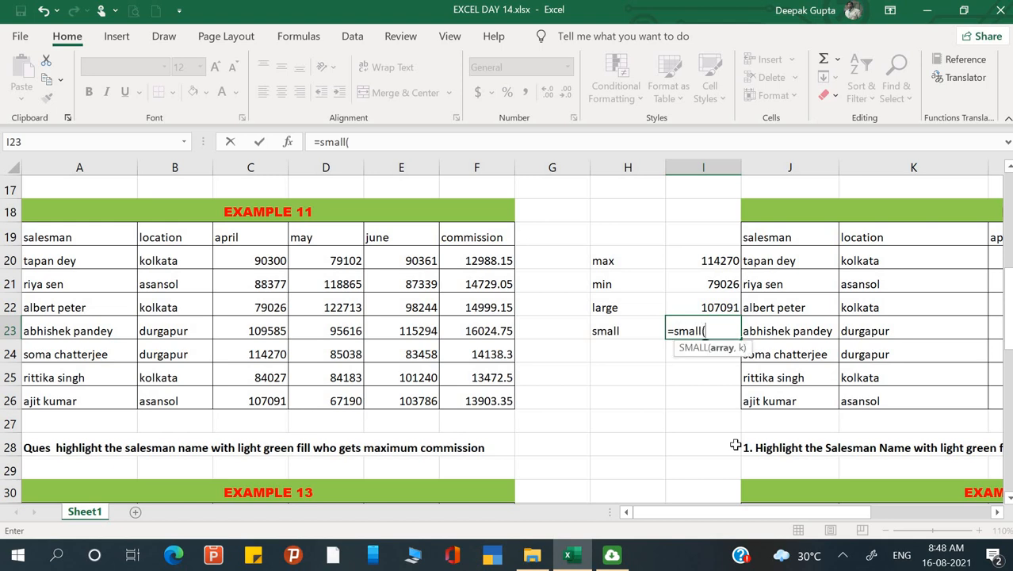
left_click_drag(270, 262, 270, 401)
type(",")
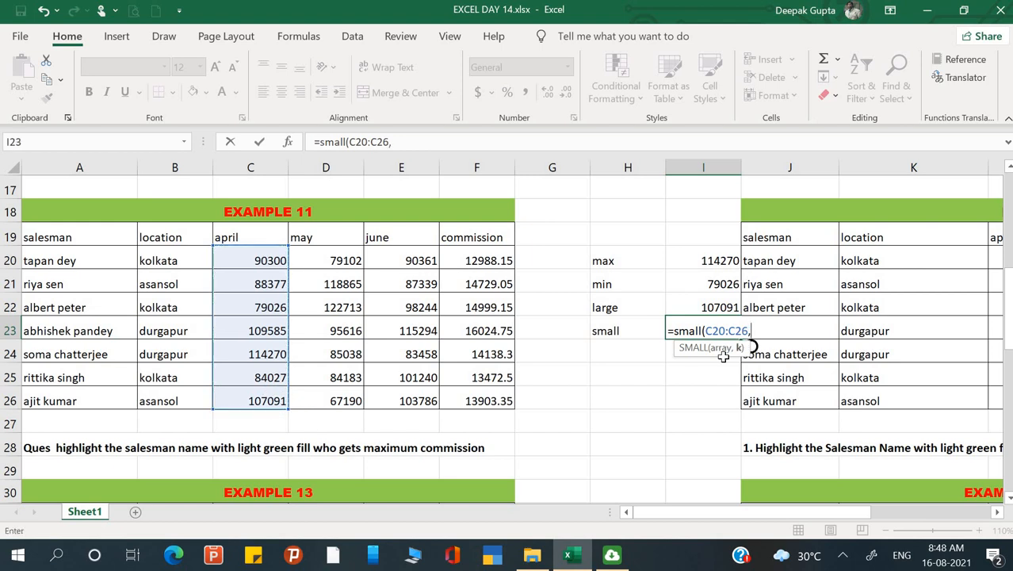
type("2")
key("Return")
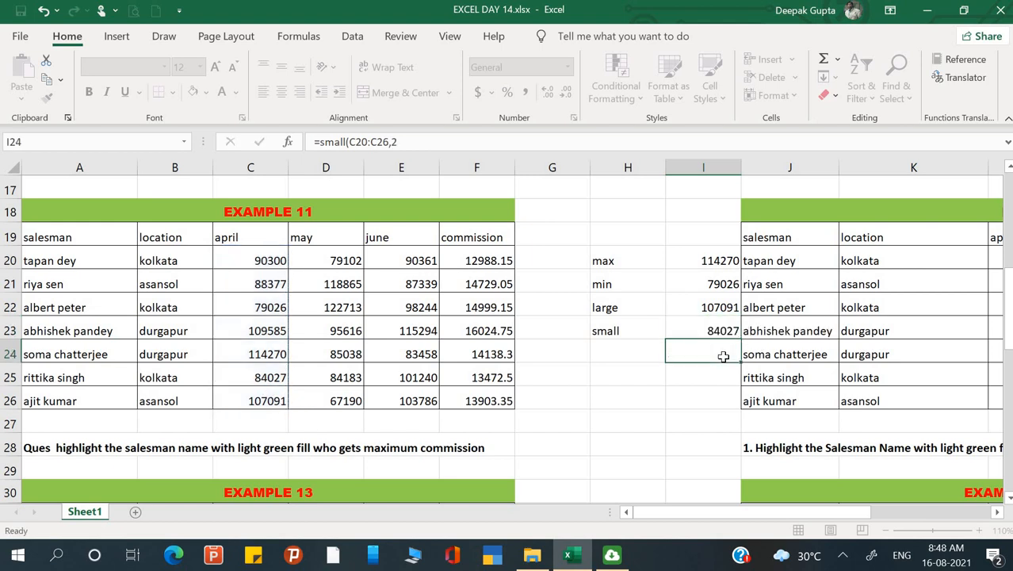
left_click(712, 261)
left_click(697, 331, "shift")
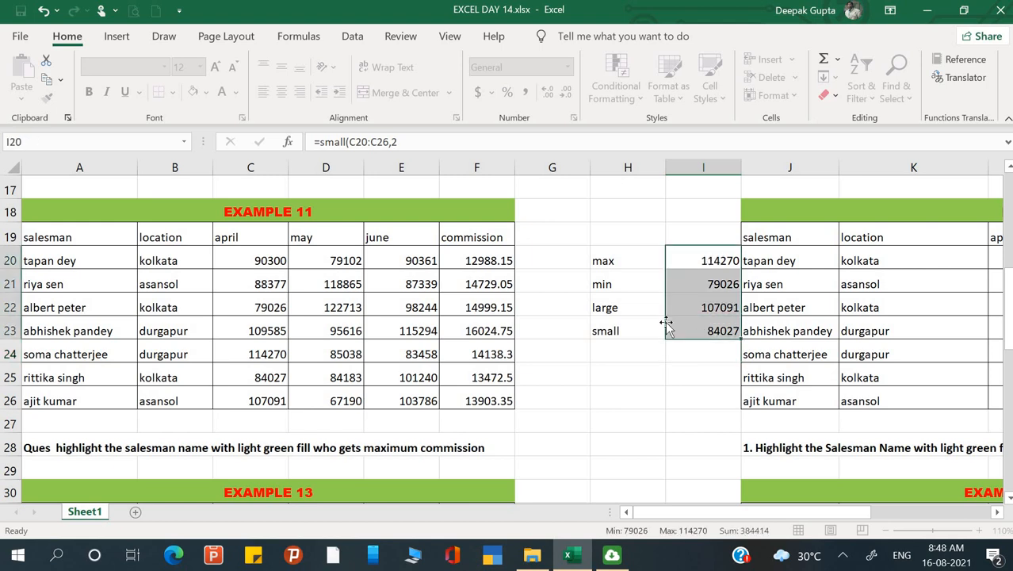
left_click(603, 298)
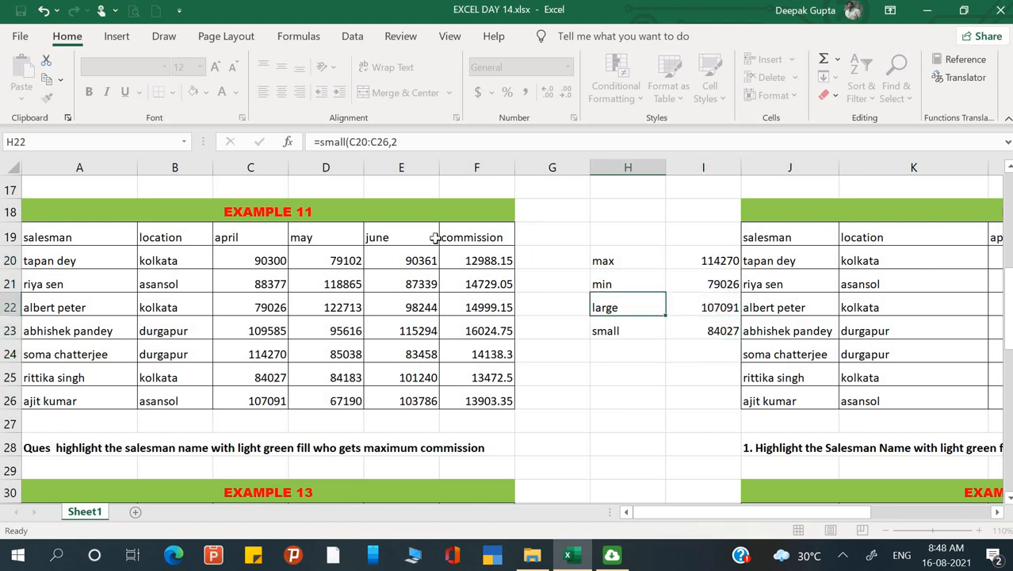
left_click(436, 238)
left_click(600, 298)
left_click(542, 299)
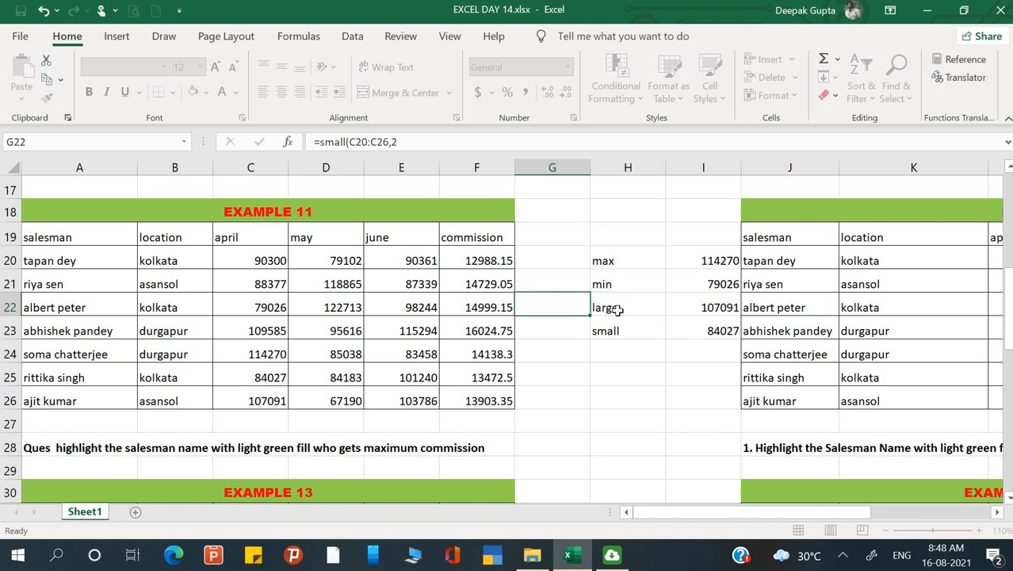
left_click(551, 218)
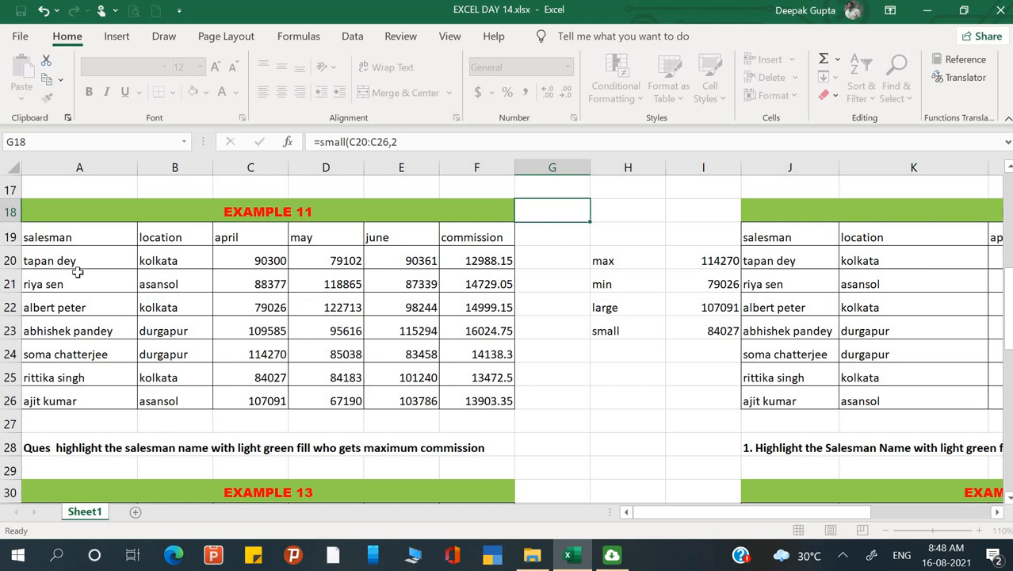
left_click_drag(64, 262, 57, 395)
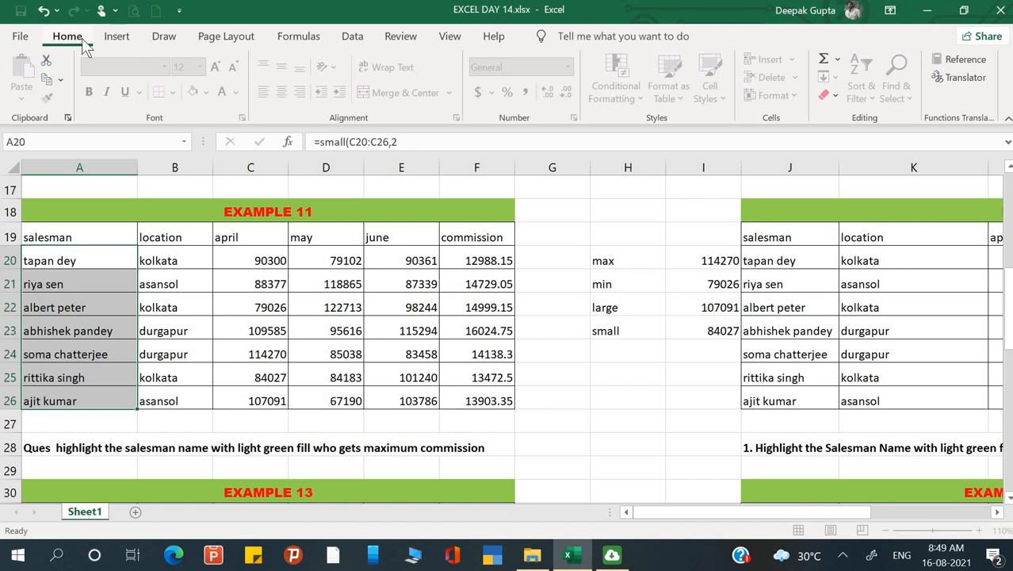
left_click(379, 261)
left_click(551, 309)
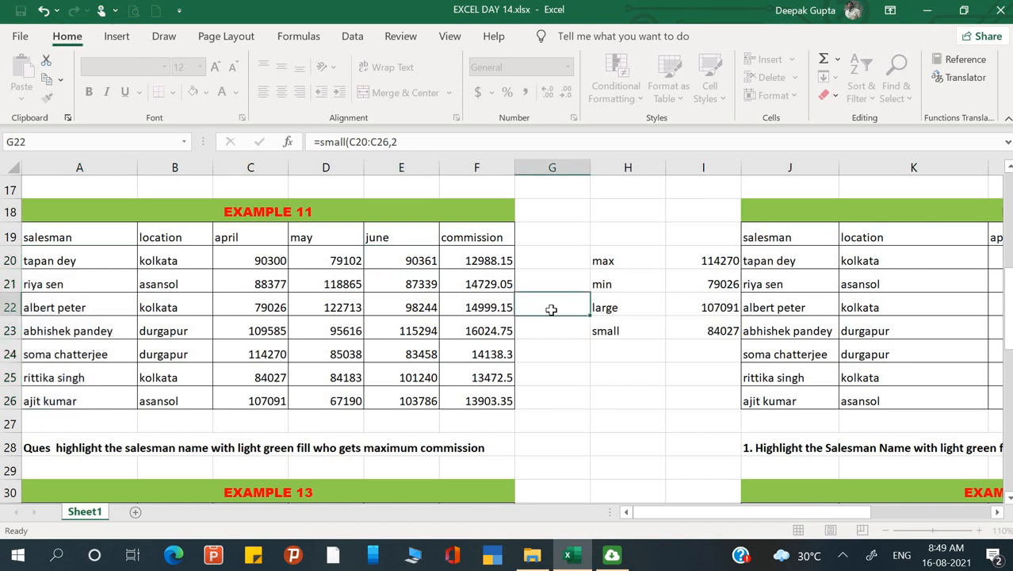
left_click(698, 406)
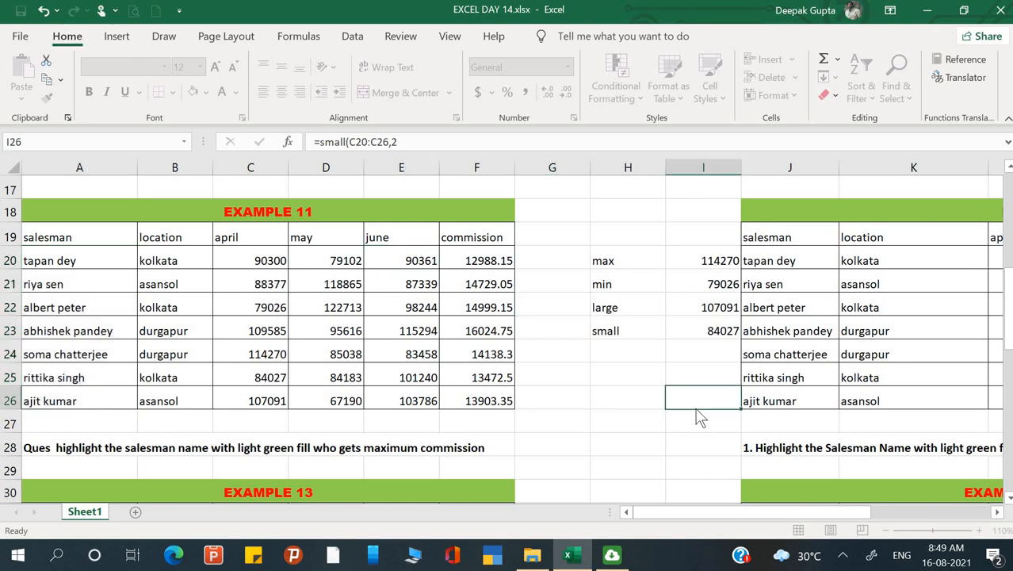
left_click(531, 374)
left_click(431, 302)
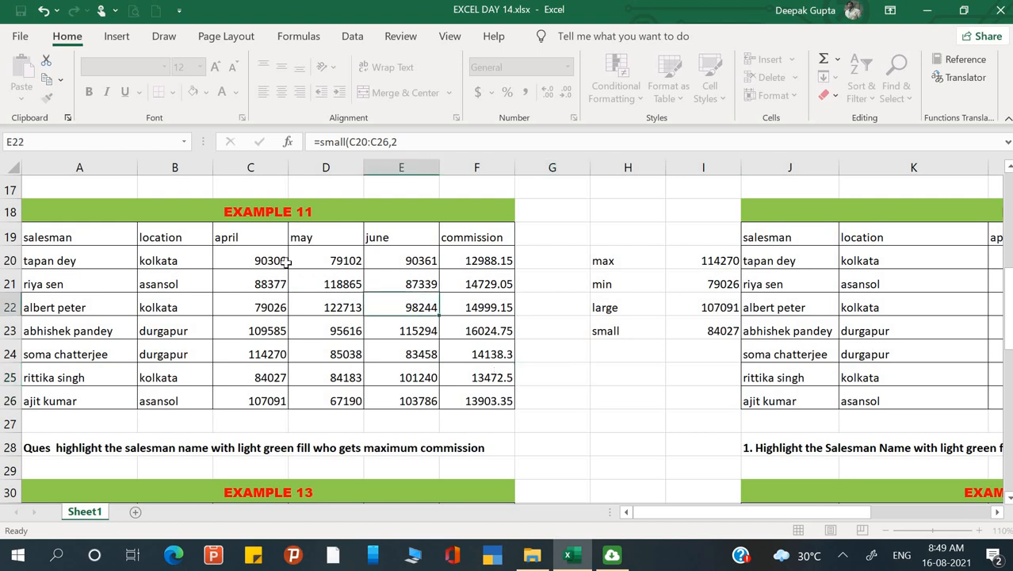
left_click(283, 264)
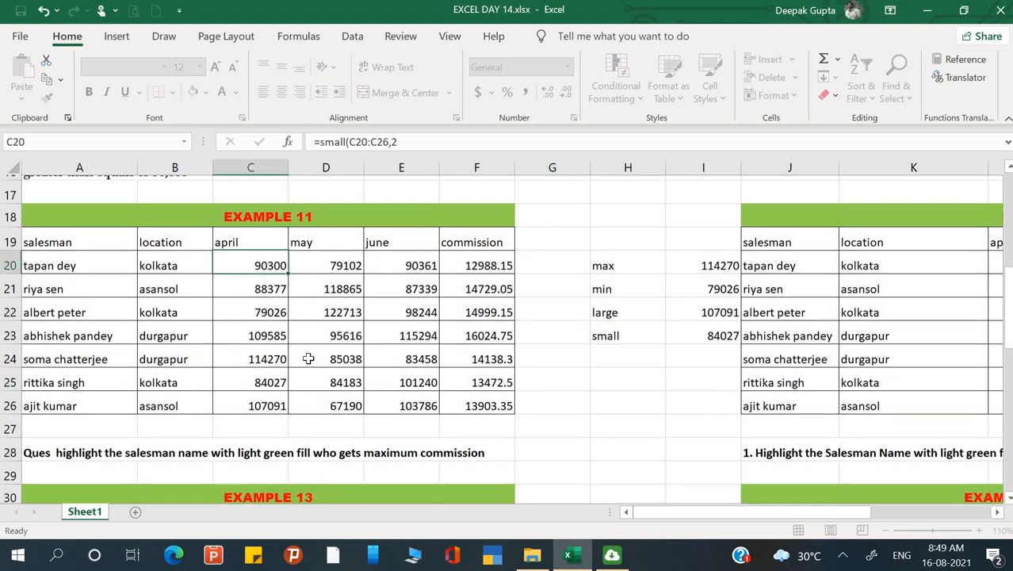
Close the workbook and dismiss the antivirus notice about submitting quarantined files.
scroll(309, 357, "up", 4)
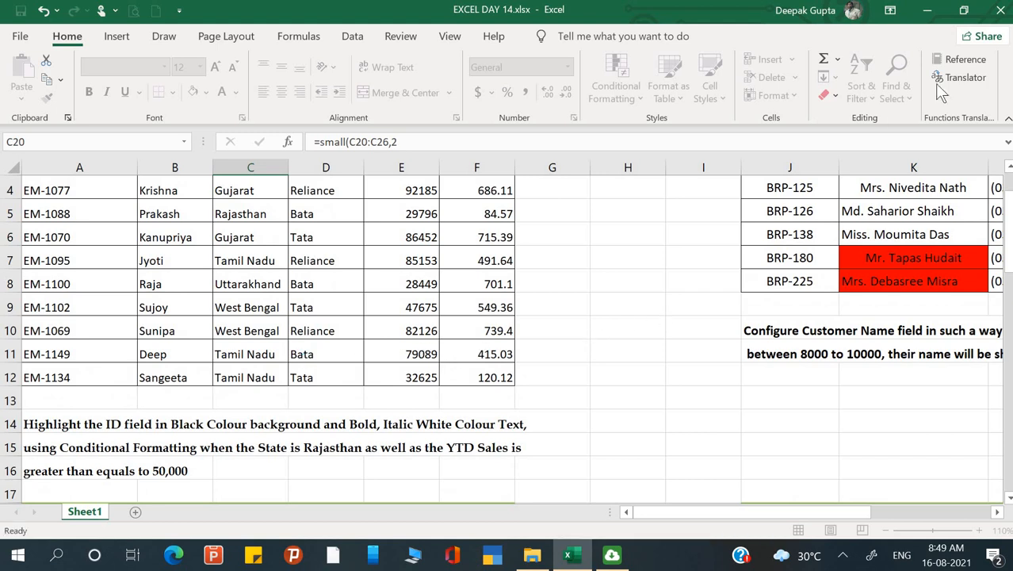
left_click(999, 10)
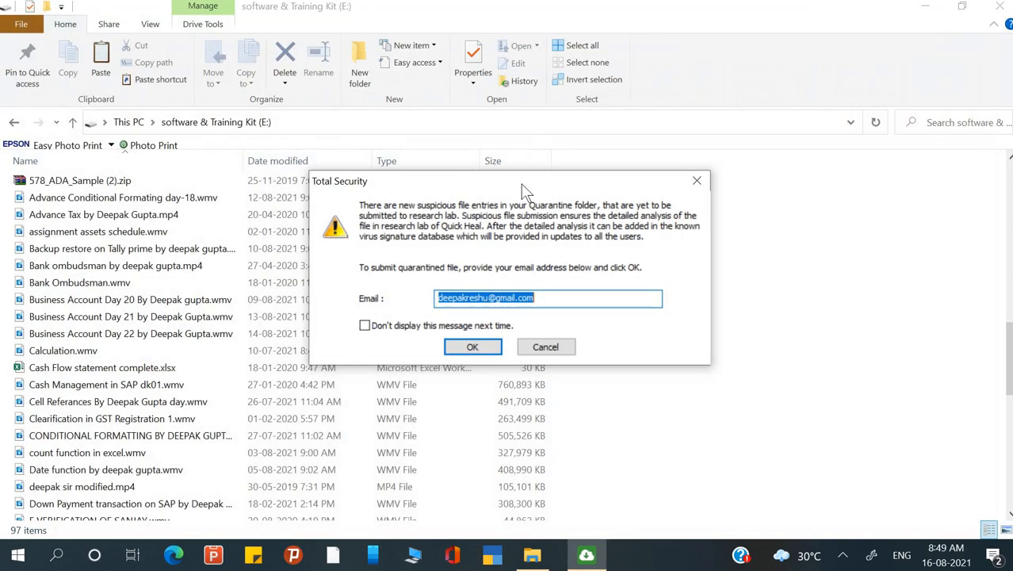
left_click(543, 346)
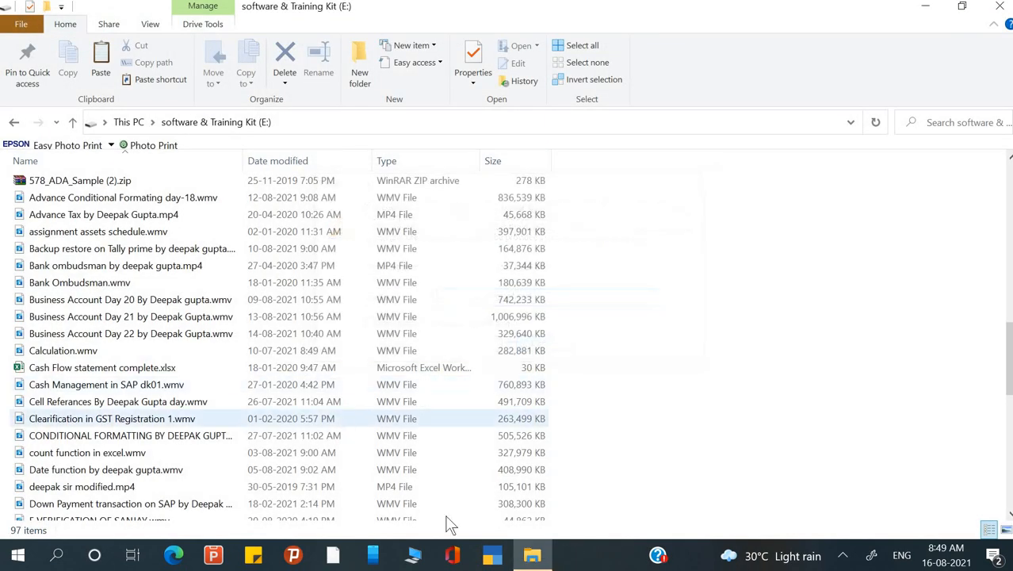
Return to File Explorer and open the new era folder on the office (F:) drive.
left_click(530, 556)
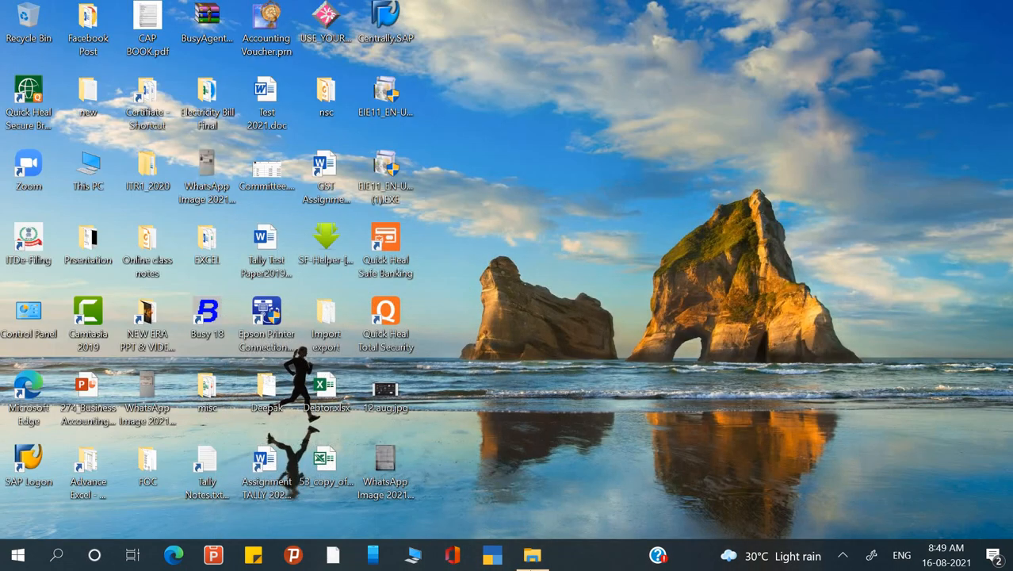
left_click(532, 555)
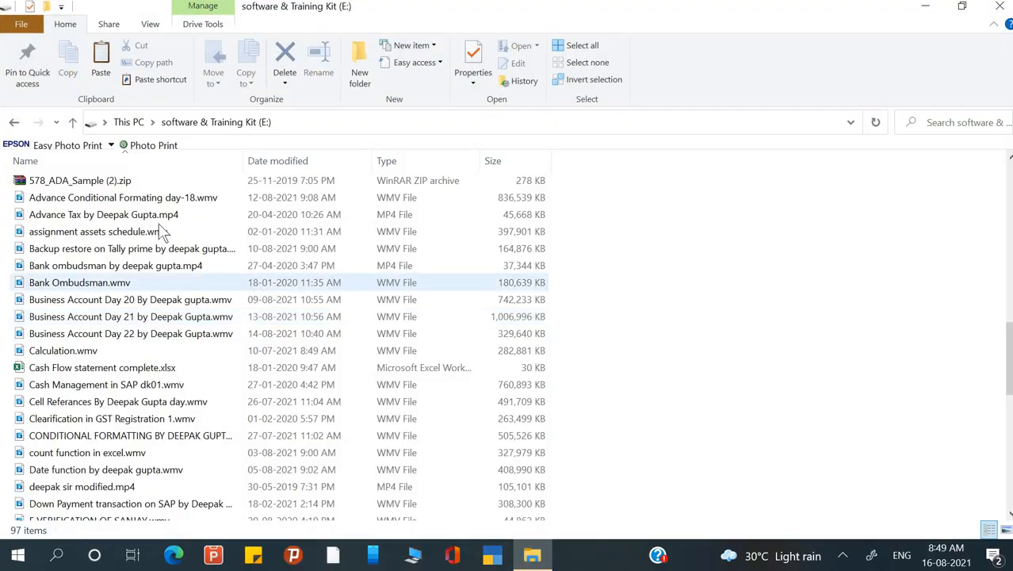
left_click(14, 123)
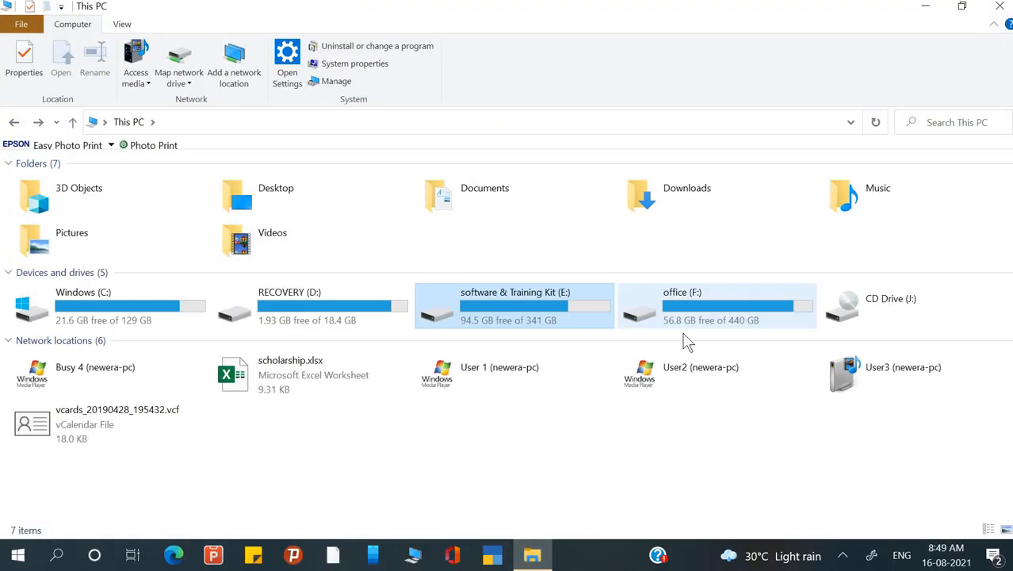
double_click(724, 330)
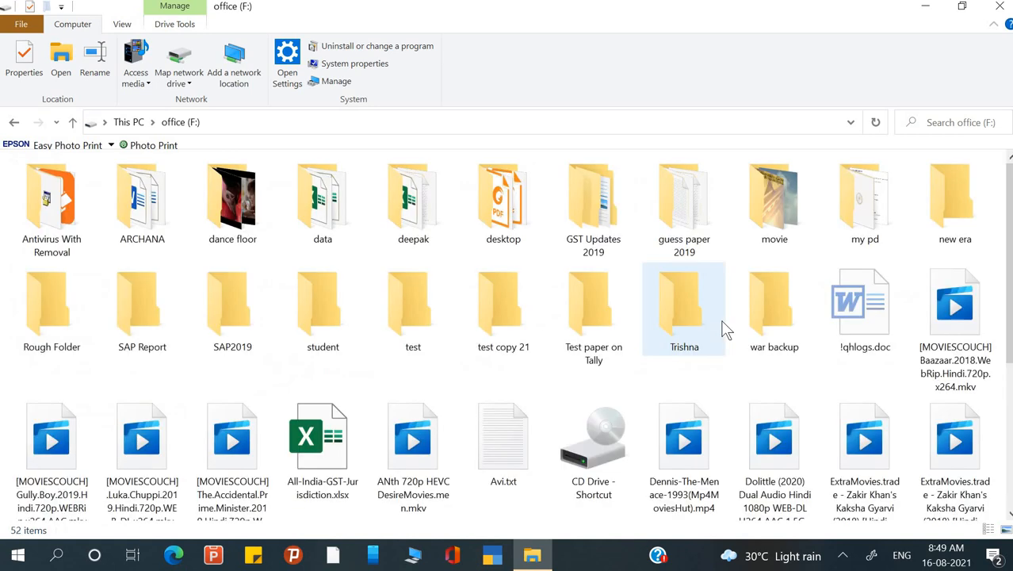
key("Right")
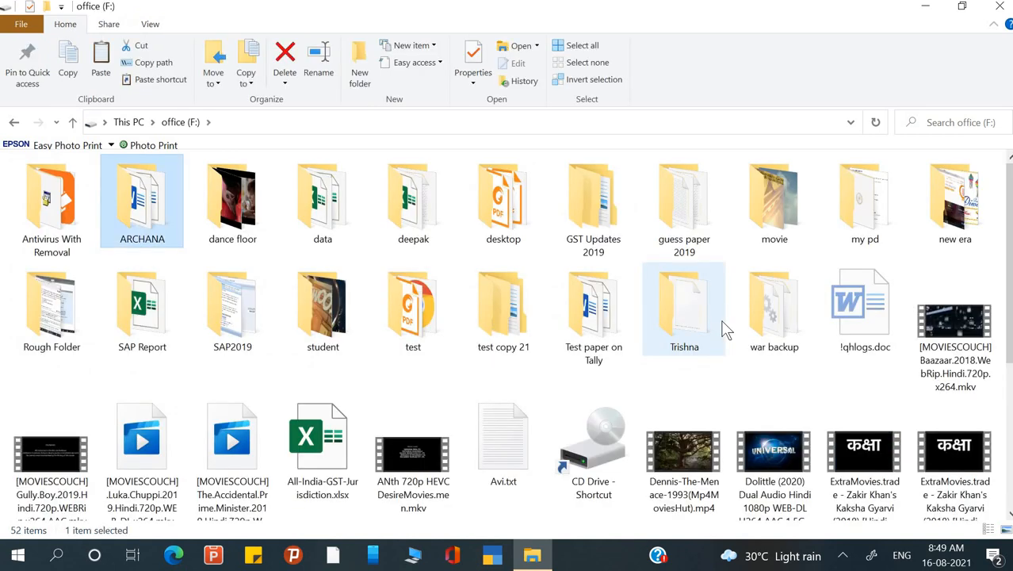
key("n")
key("Return")
Open the files folder inside new era.
key("Down")
key("Down")
key("Down")
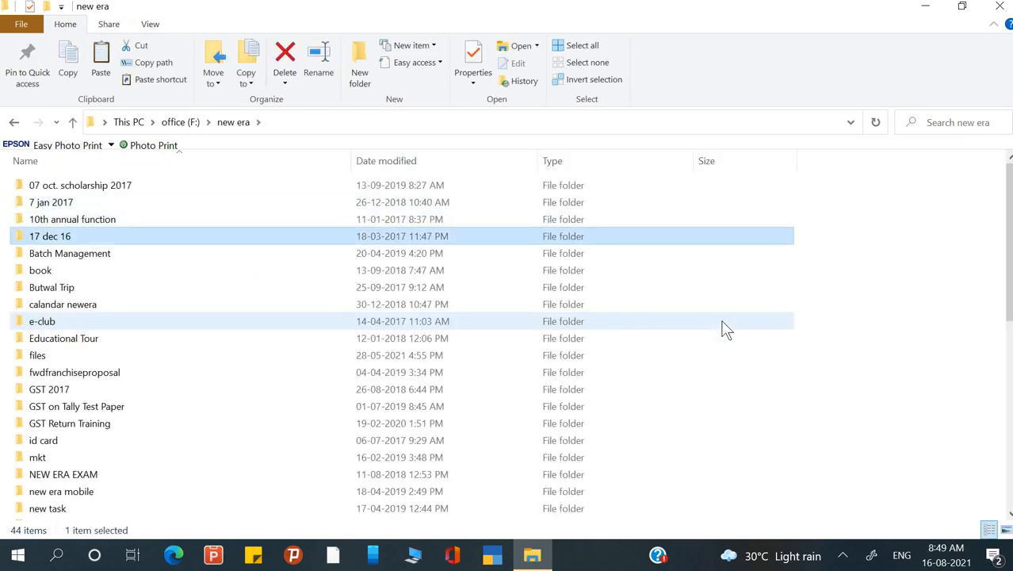
key("Down")
key("Down")
key("Down")
key("Down")
key("Down")
key("Down")
key("Down")
key("Return")
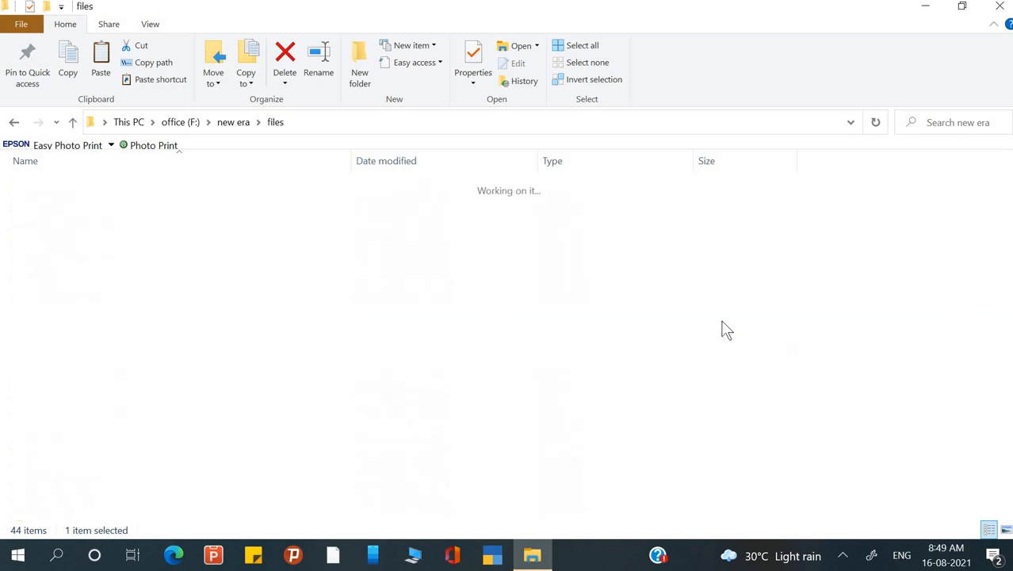
Open the New era books folder inside files.
key("Down")
key("Down")
key("Down")
key("Down")
key("Down")
key("Down")
key("Down")
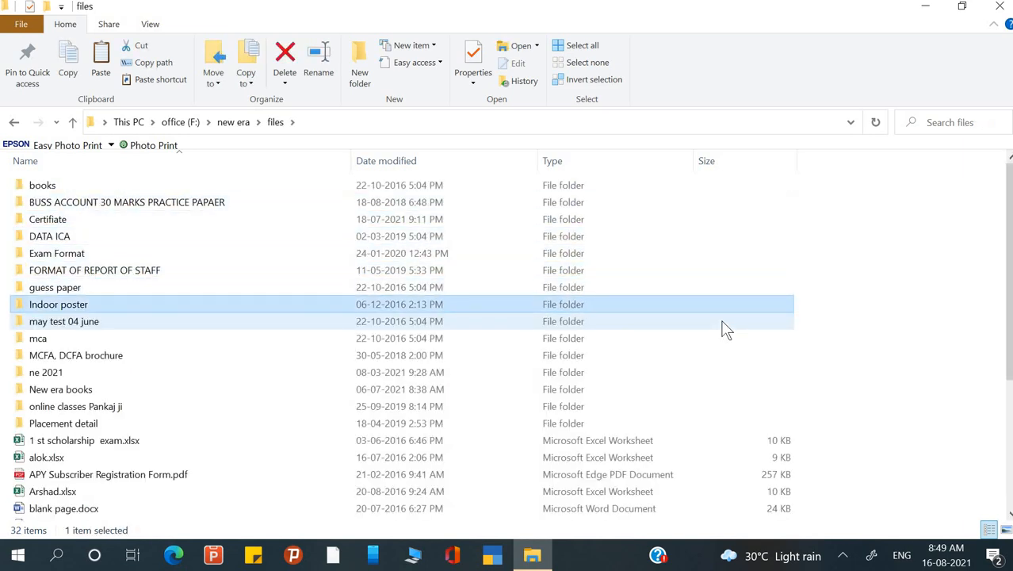
key("Down")
key("Down")
key("Down")
key("Down")
key("Down")
key("Return")
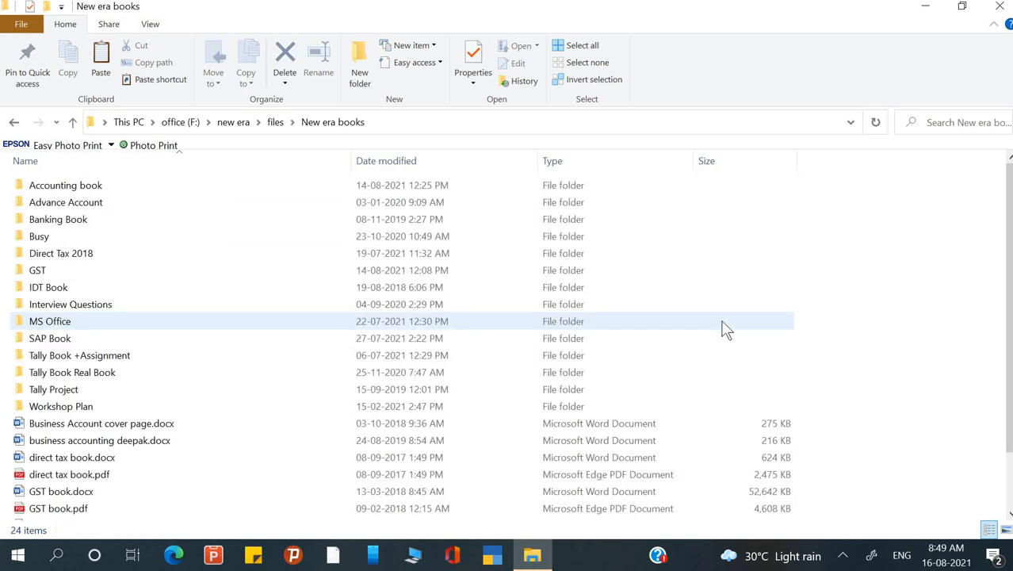
Open the MS Office folder and its video subfolder, which holds the Excel day workbooks.
key("Down")
key("Down")
key("Down")
key("Down")
key("Down")
key("Down")
key("Down")
key("Down")
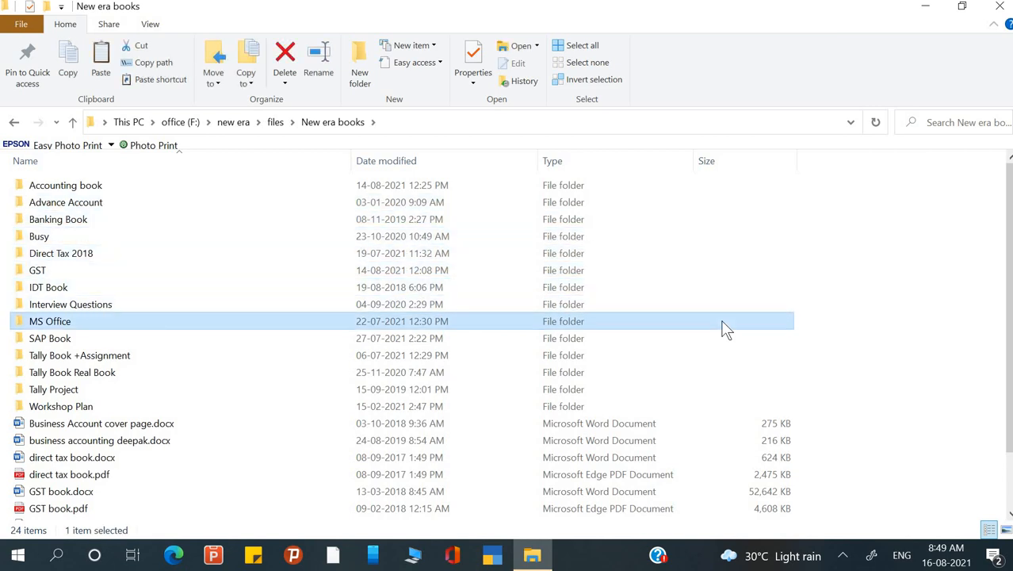
key("Return")
key("Down")
key("Down")
key("Return")
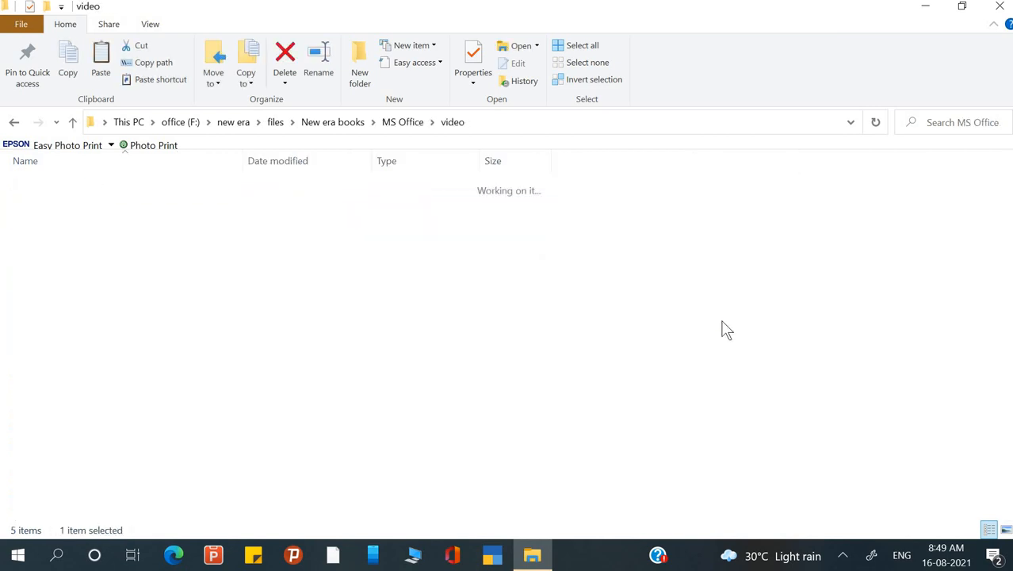
key("Down")
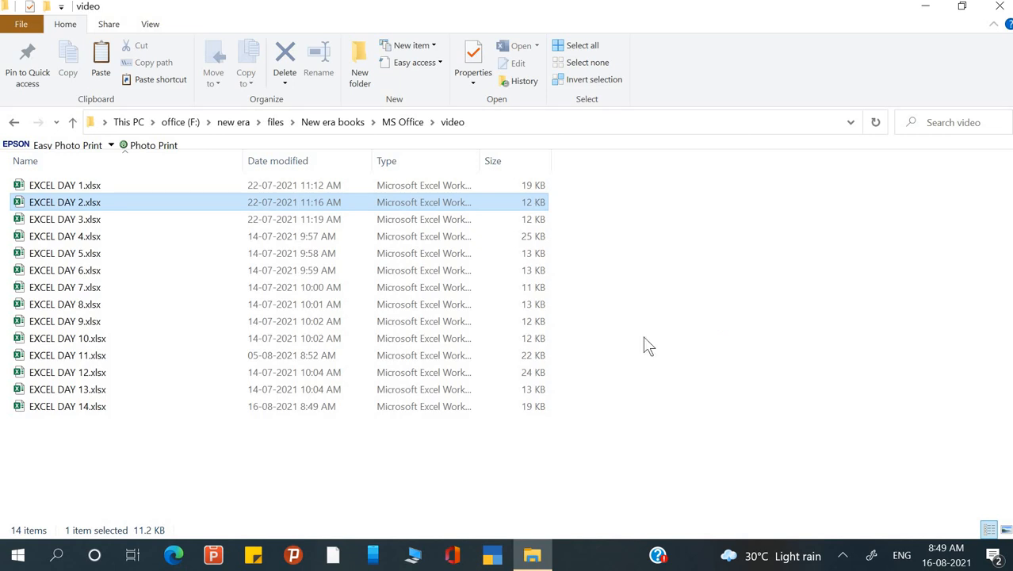
Open the EXCEL DAY 14.xlsx workbook from the video folder.
key("Down")
key("Down")
key("Down")
left_click(71, 410)
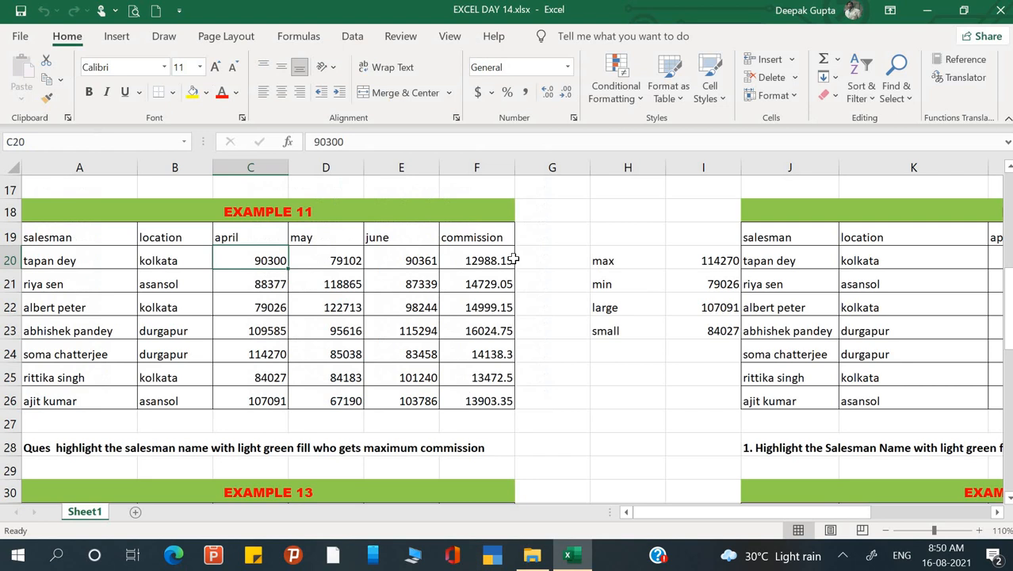
left_click(502, 257)
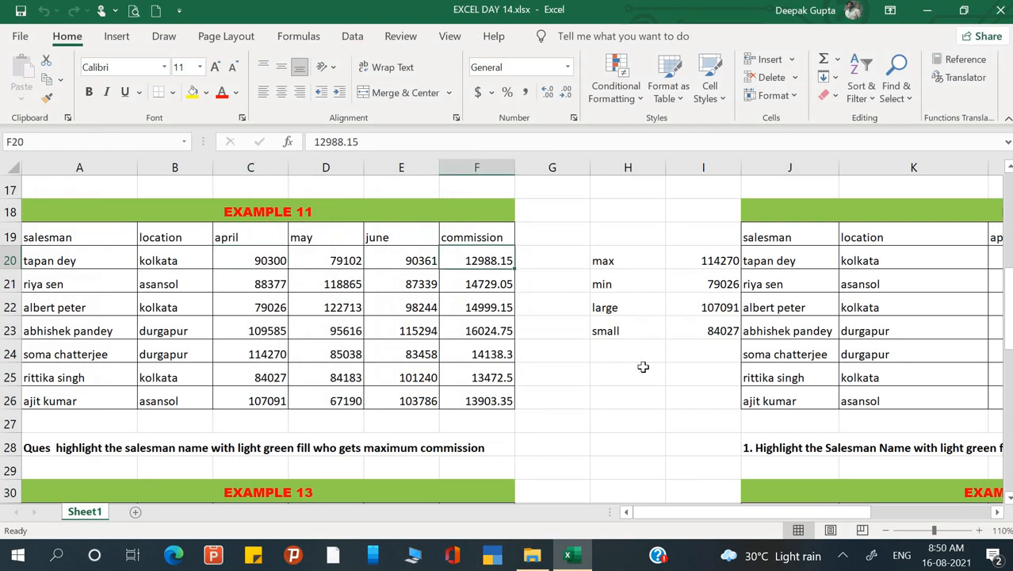
left_click(645, 369)
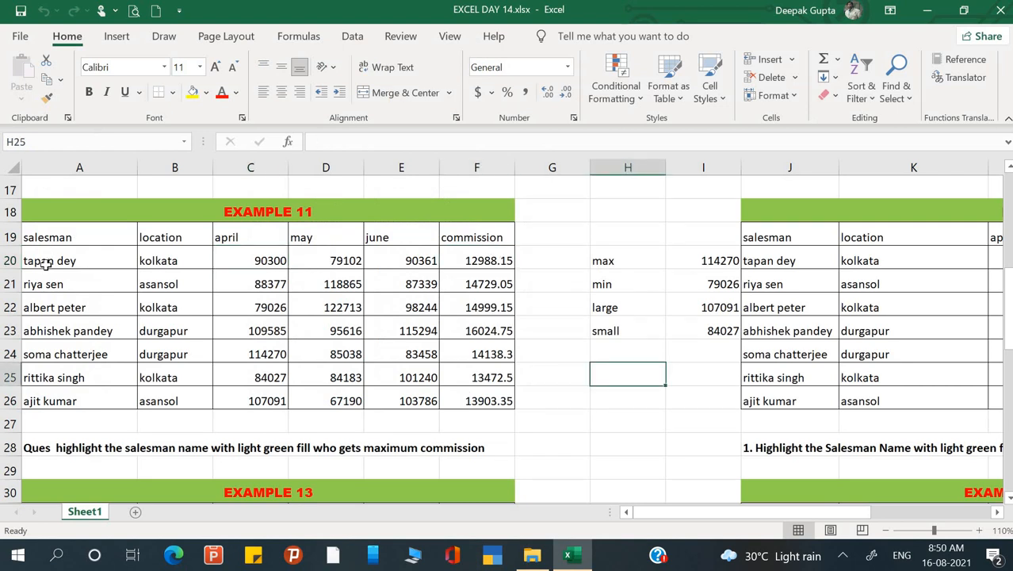
Start a formula-based conditional formatting rule for the Example 11 salesman names in A20:A26.
left_click_drag(46, 265, 57, 400)
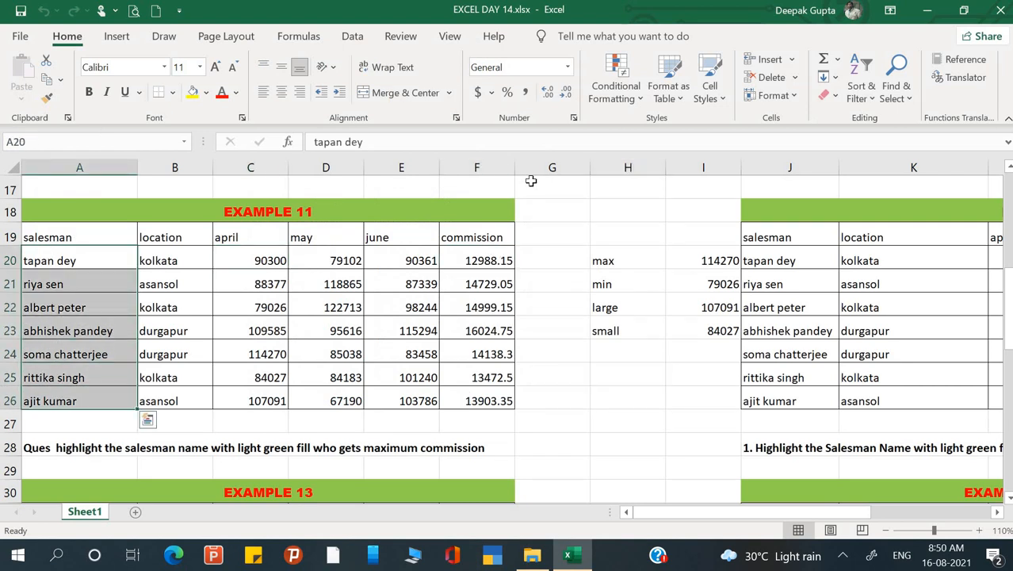
left_click(642, 100)
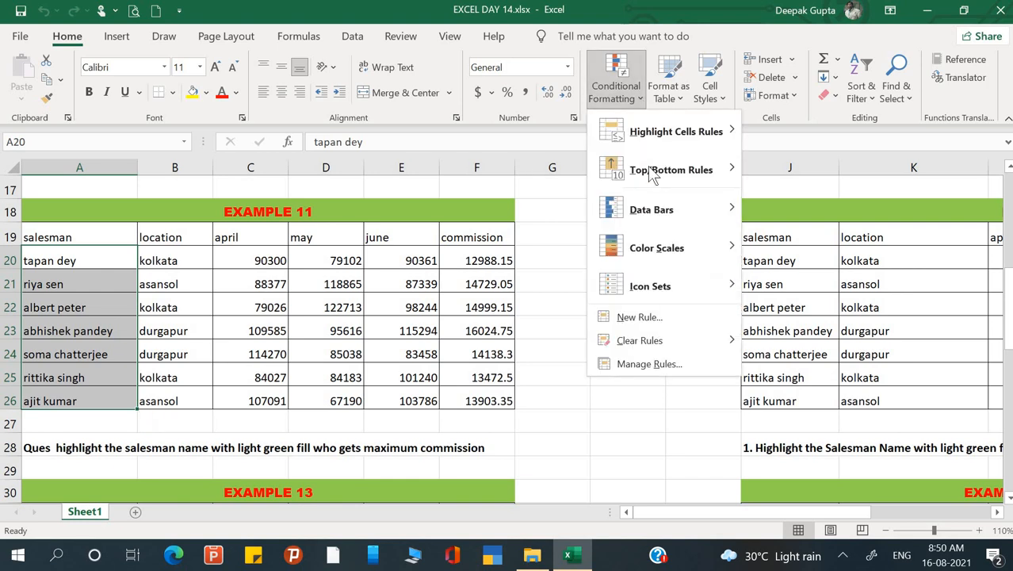
left_click(657, 317)
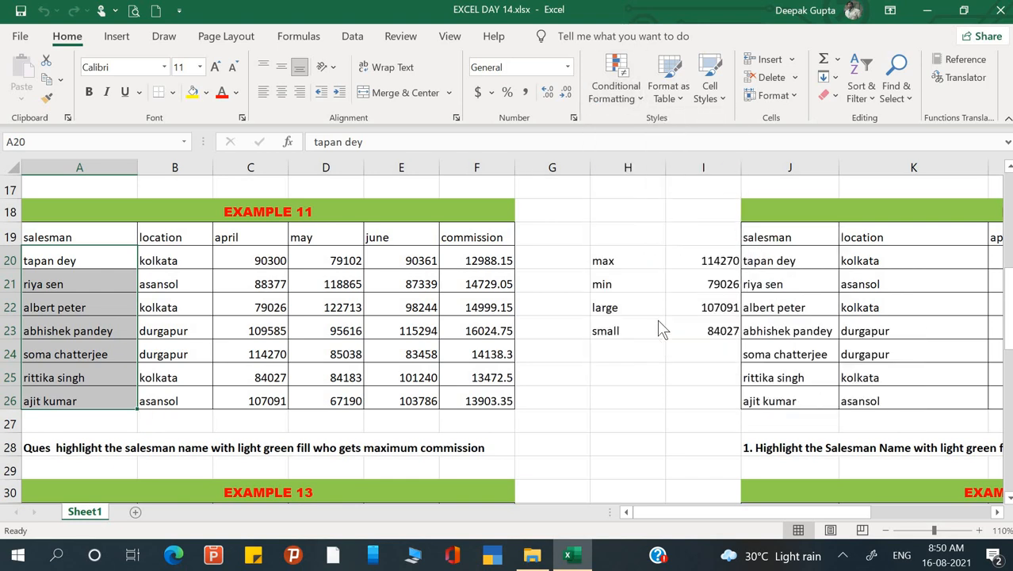
left_click_drag(326, 89, 683, 112)
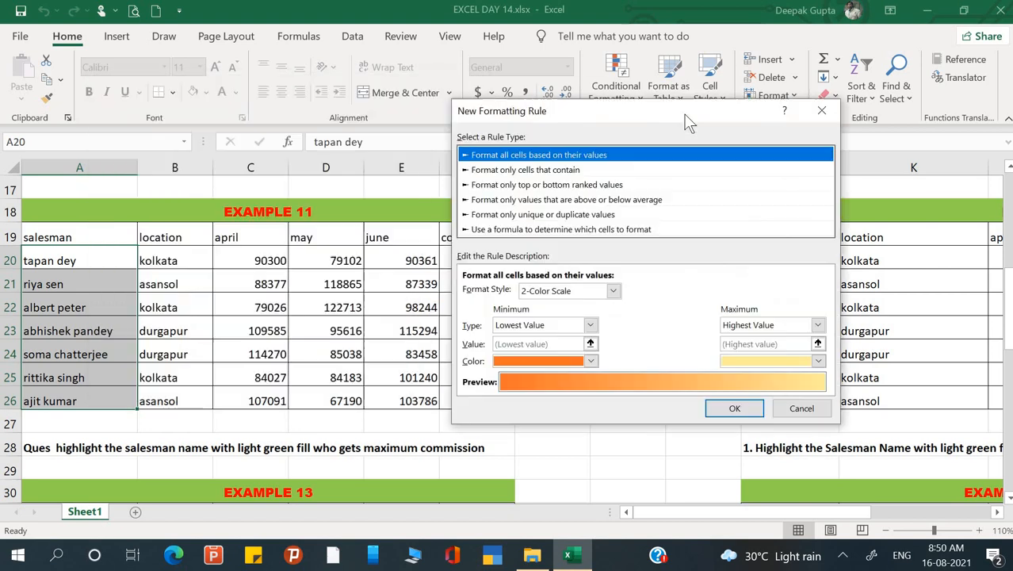
left_click(521, 233)
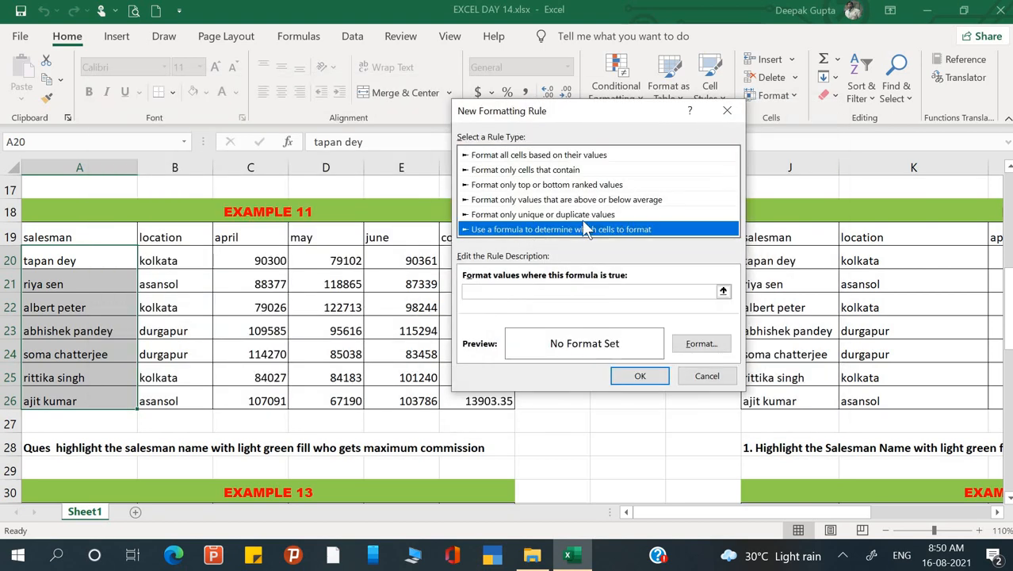
left_click_drag(657, 119, 802, 92)
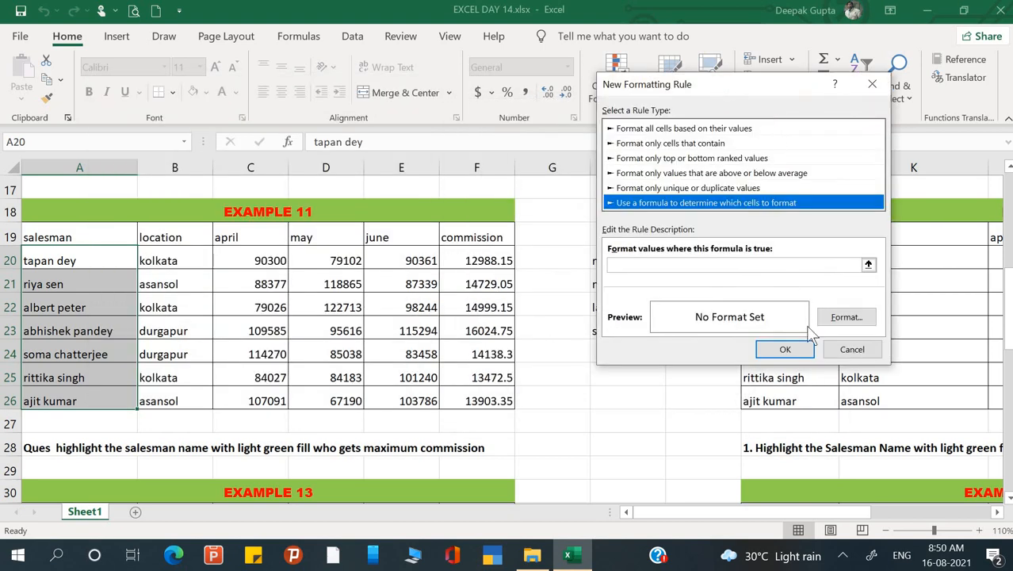
left_click(697, 263)
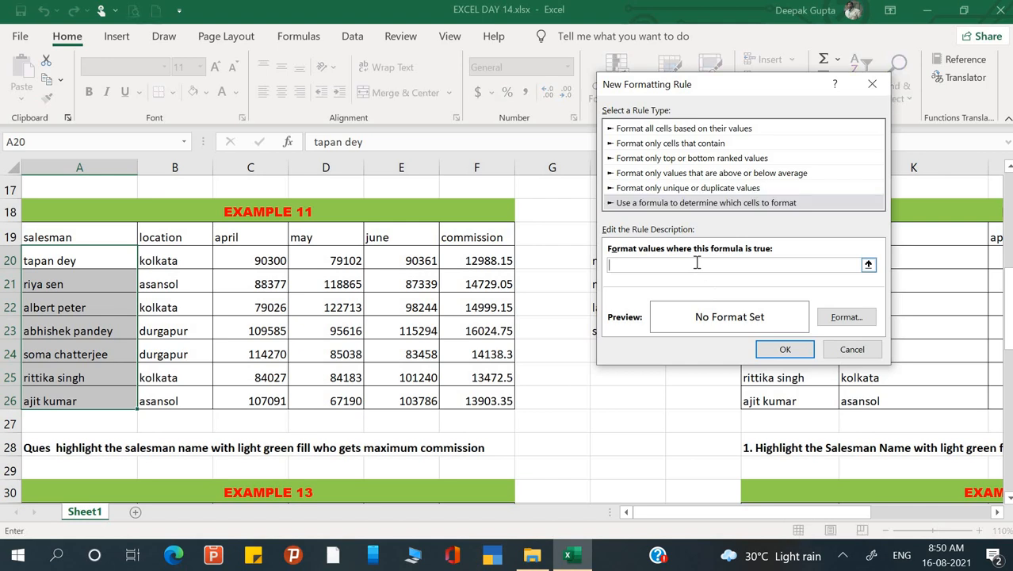
Begin the rule formula with an IF function testing F20 as a fully relative reference.
type("=")
type("if(")
type("max")
key("BackSpace")
key("BackSpace")
key("BackSpace")
left_click(473, 262)
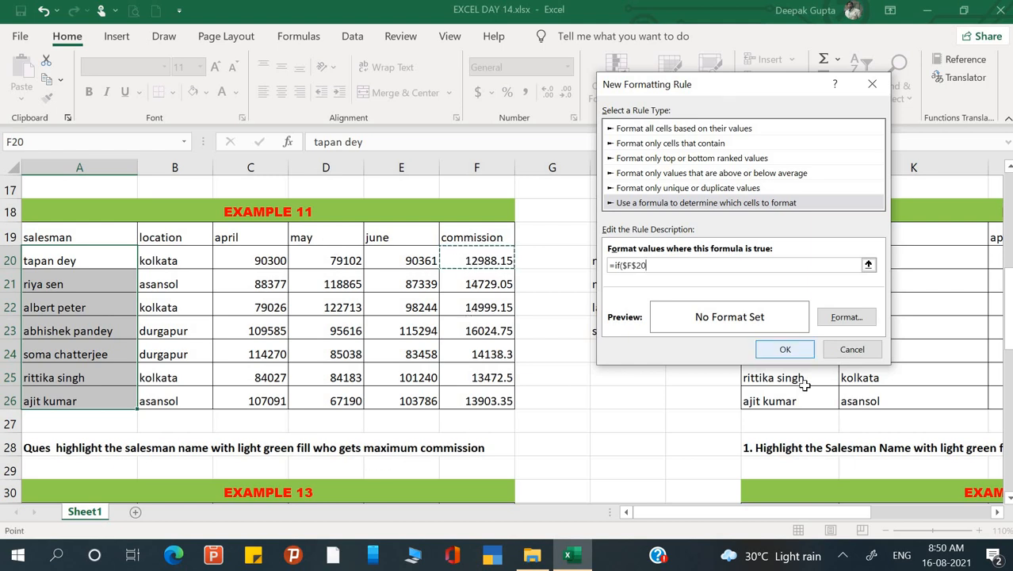
key("F4")
key("F4")
key("F4")
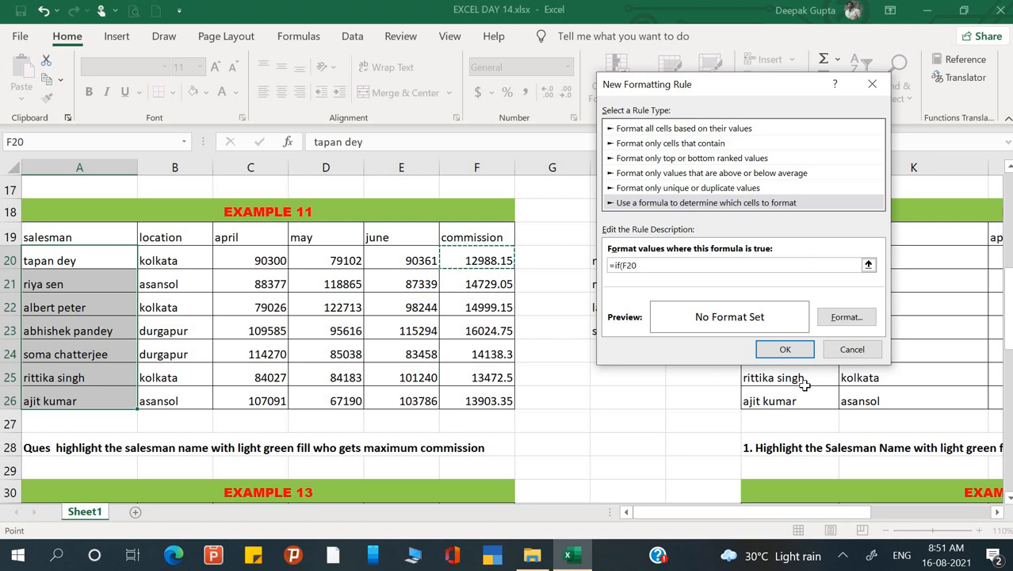
Compare F20 with the maximum commission, completing the rule formula as =if(F20=max($F$20:$F$26),1,0).
type("=")
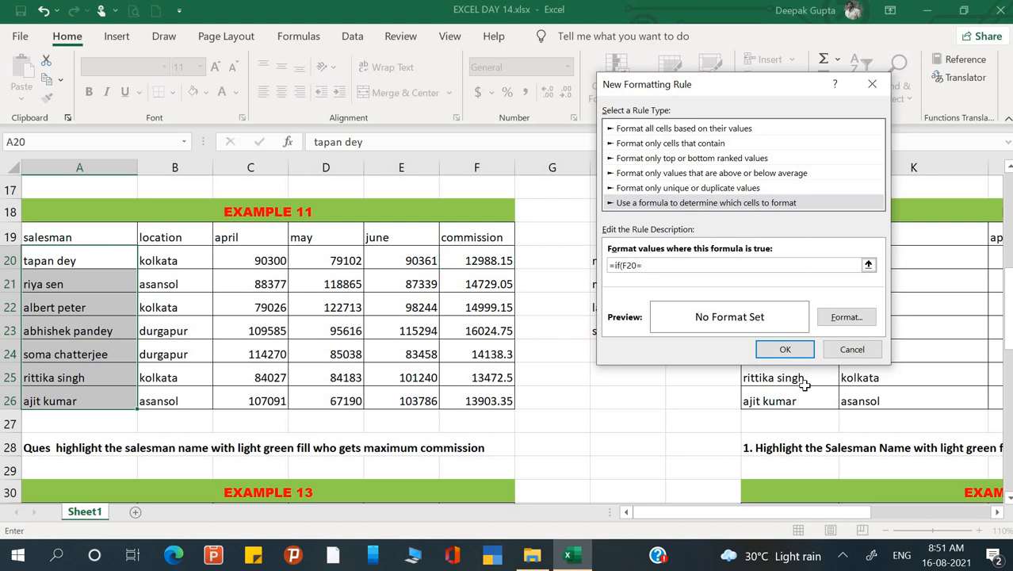
type("max(")
left_click_drag(493, 256, 493, 402)
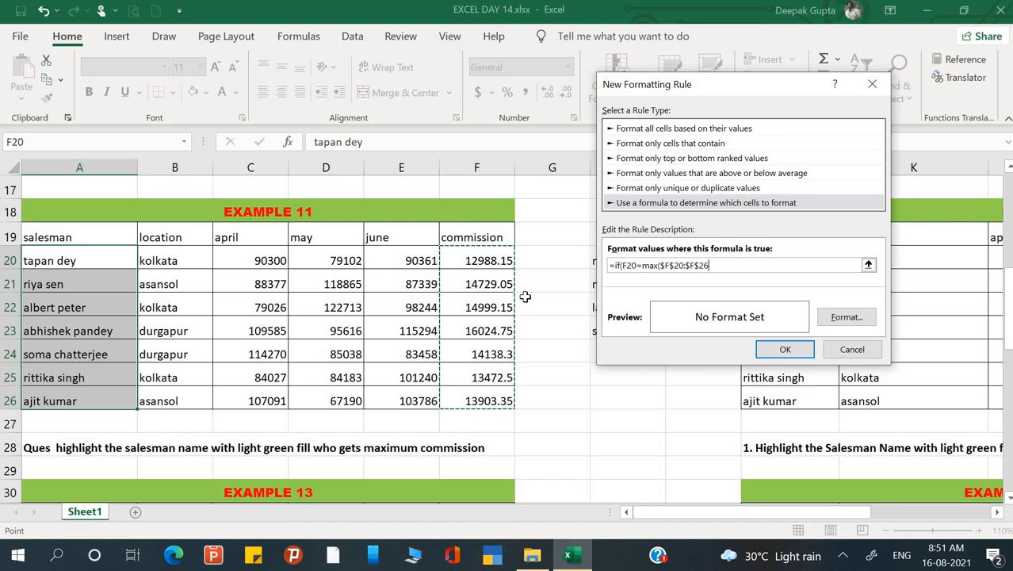
type("),1,0")
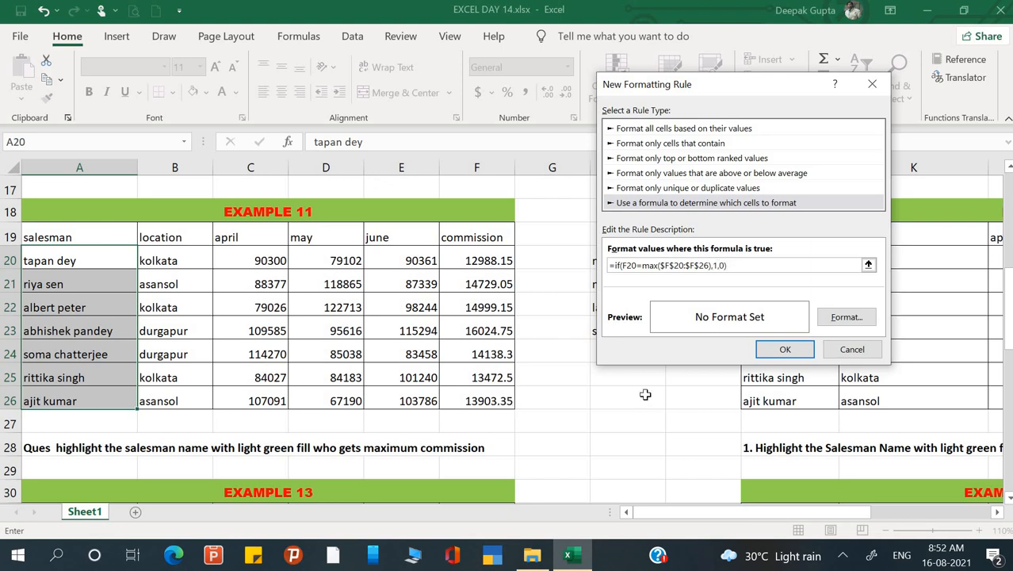
Give the rule a light green fill and apply it to the Example 11 salesman names.
left_click(868, 320)
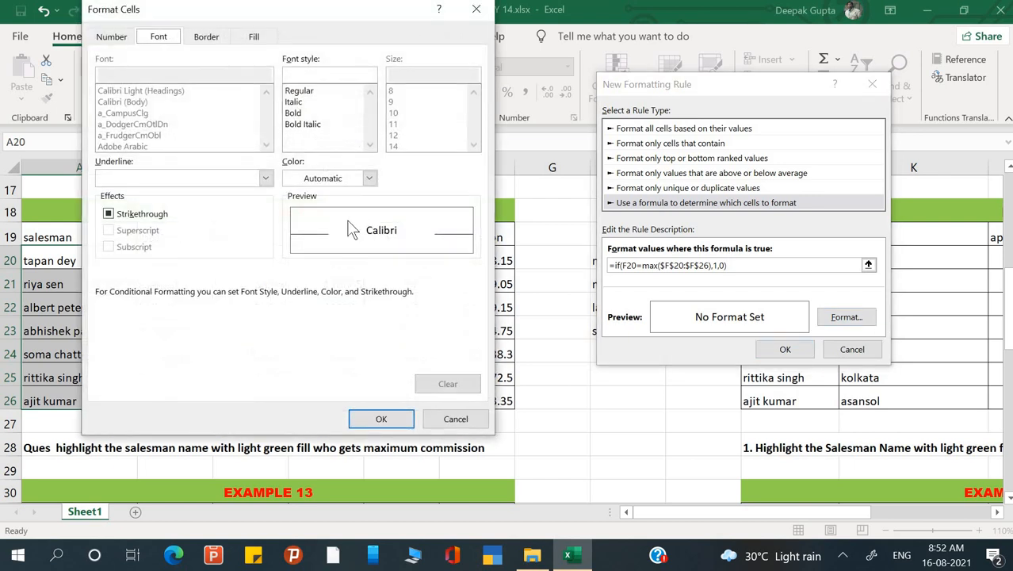
left_click(254, 37)
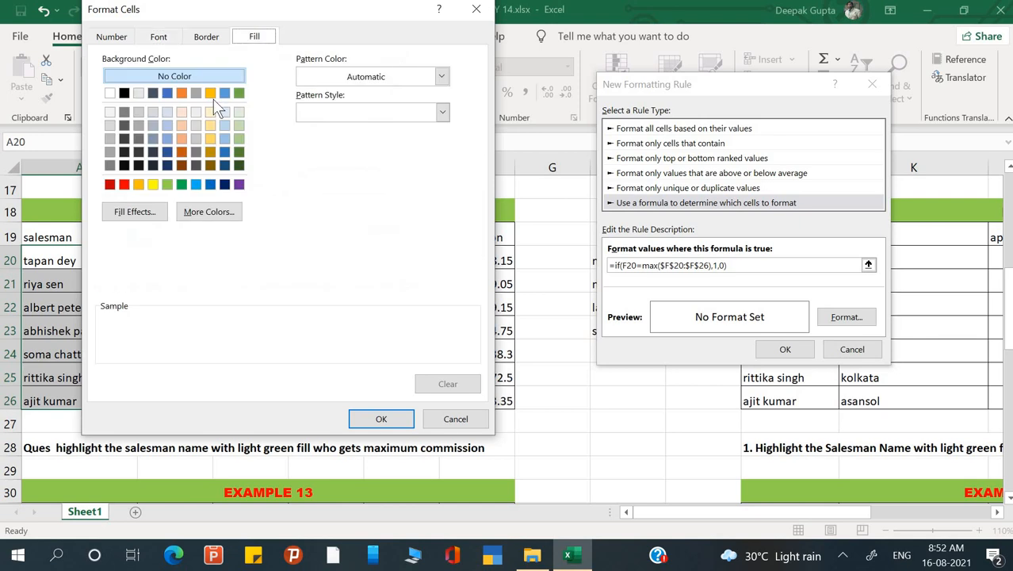
left_click(238, 150)
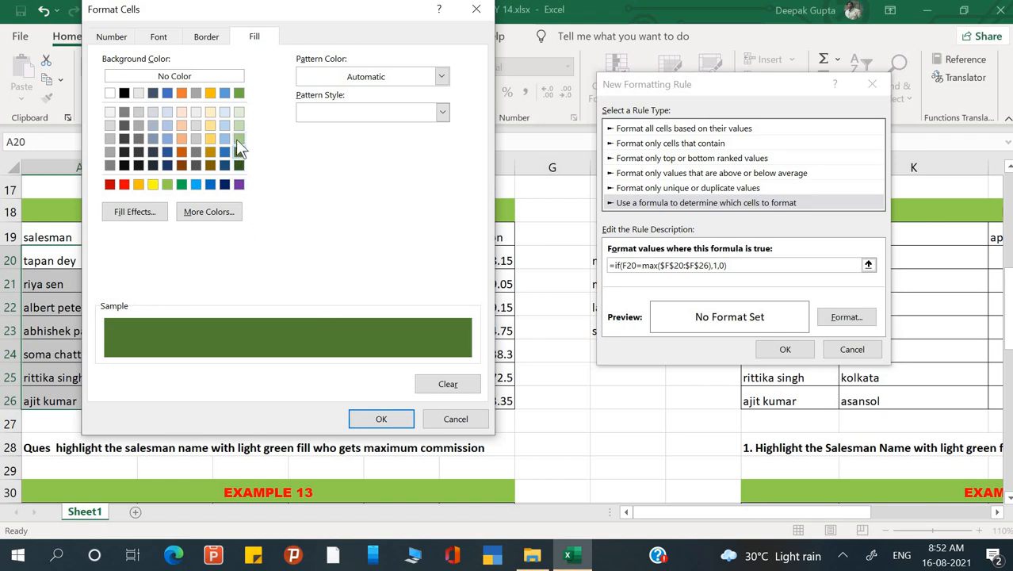
left_click(238, 139)
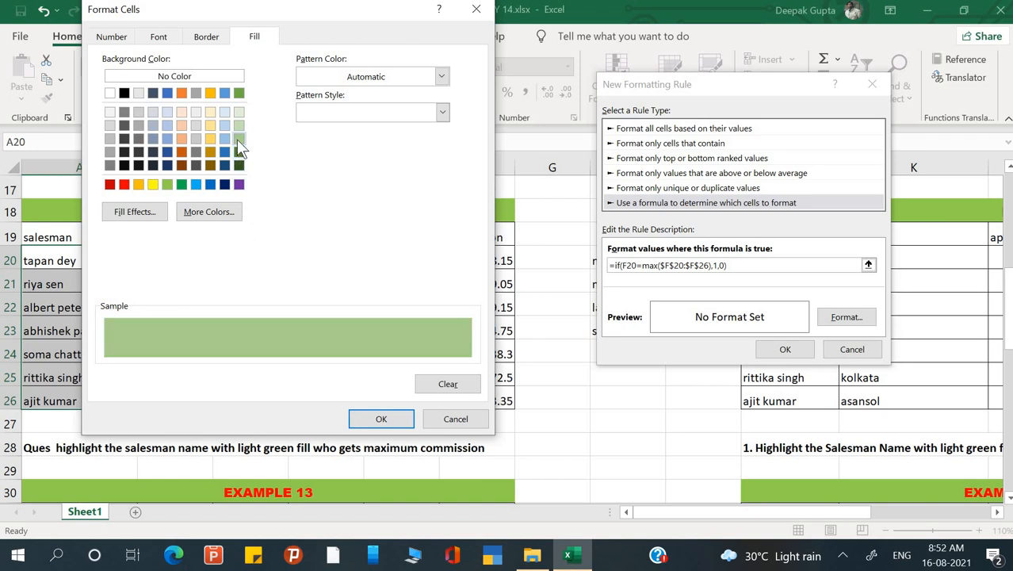
left_click(381, 418)
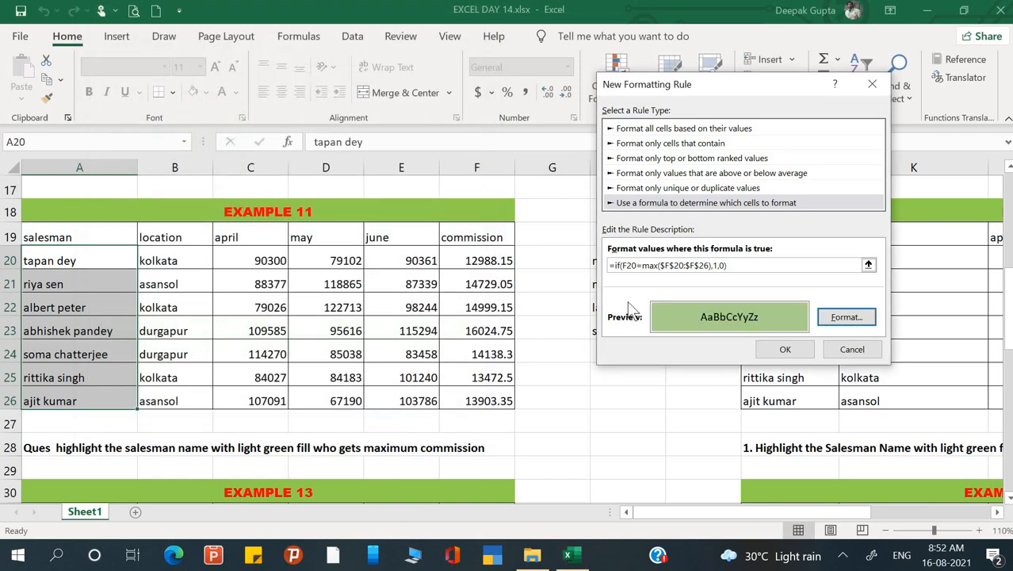
left_click(799, 354)
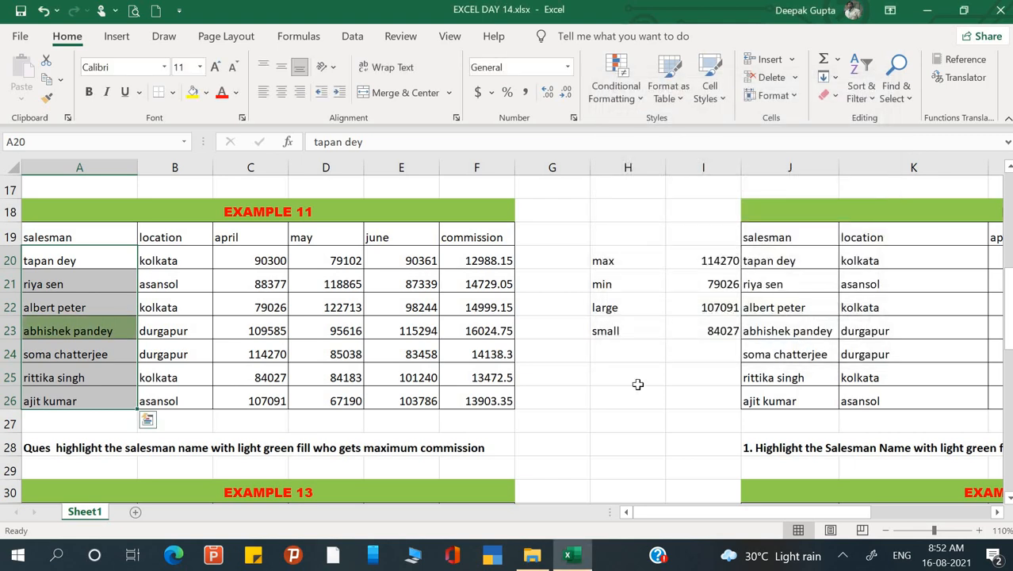
left_click(554, 381)
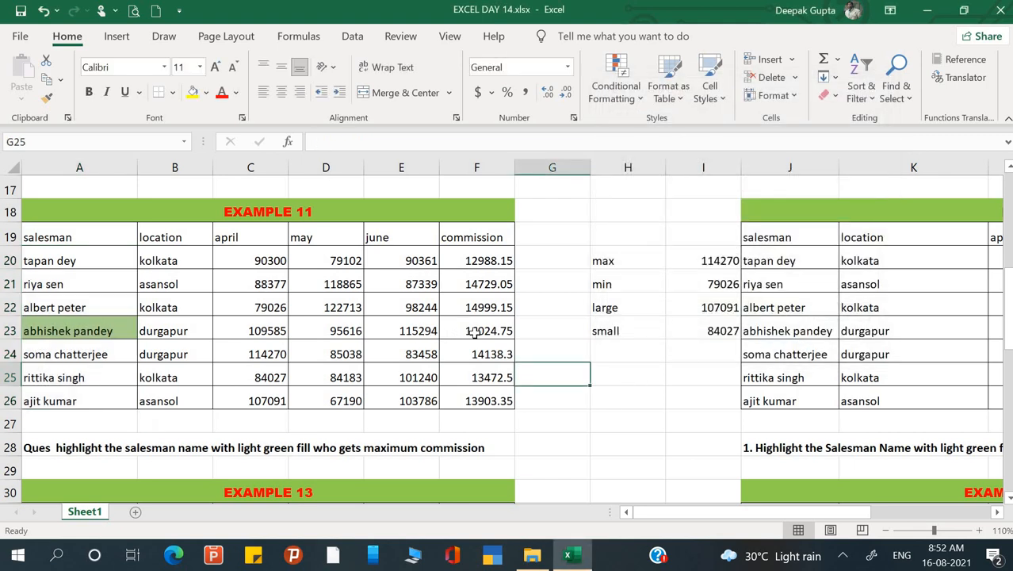
left_click(474, 333)
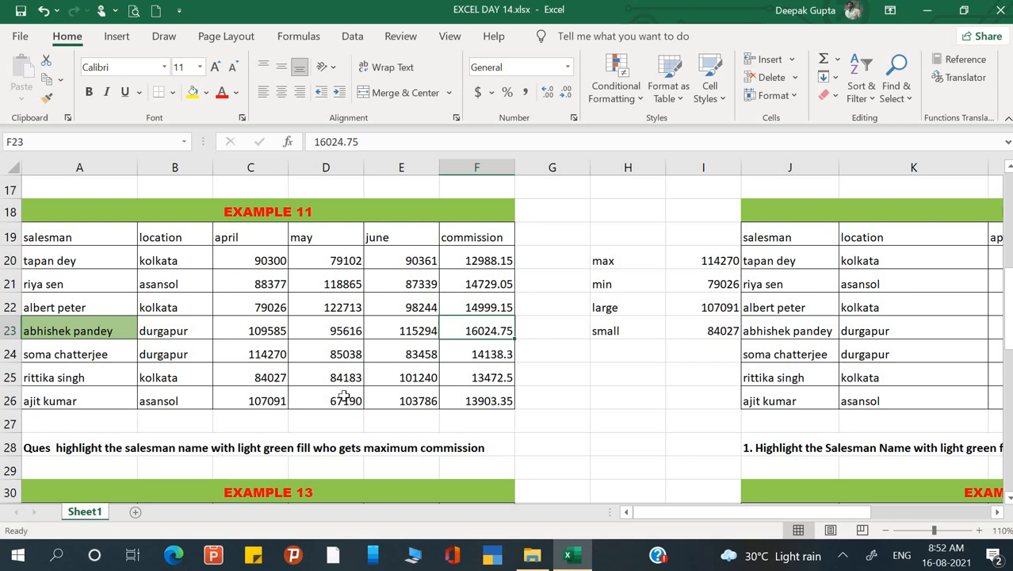
Start a formula-based conditional formatting rule for the Example 12 salesman names in J20:J26.
scroll(455, 359, "right", 3)
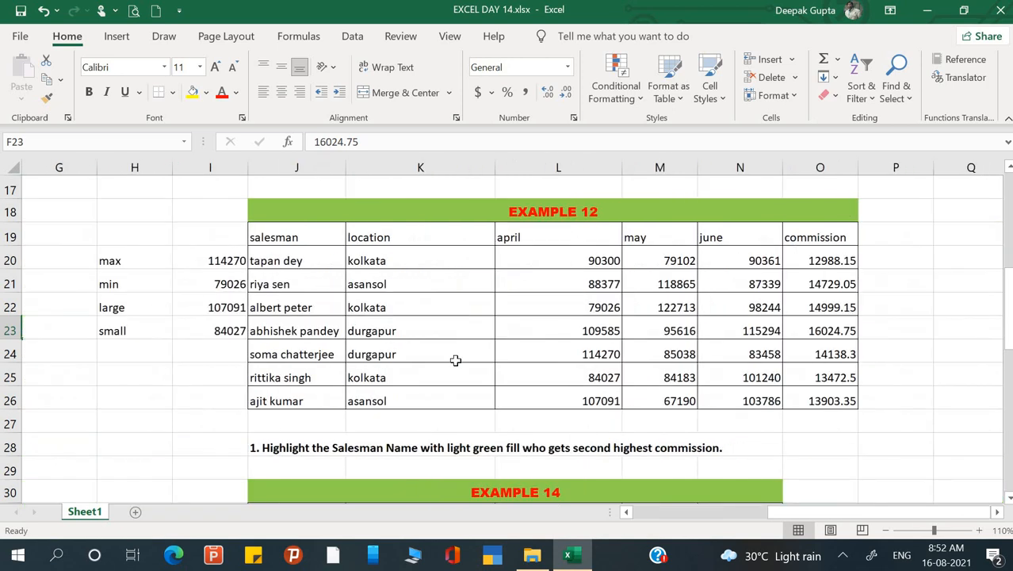
scroll(456, 360, "right", 1)
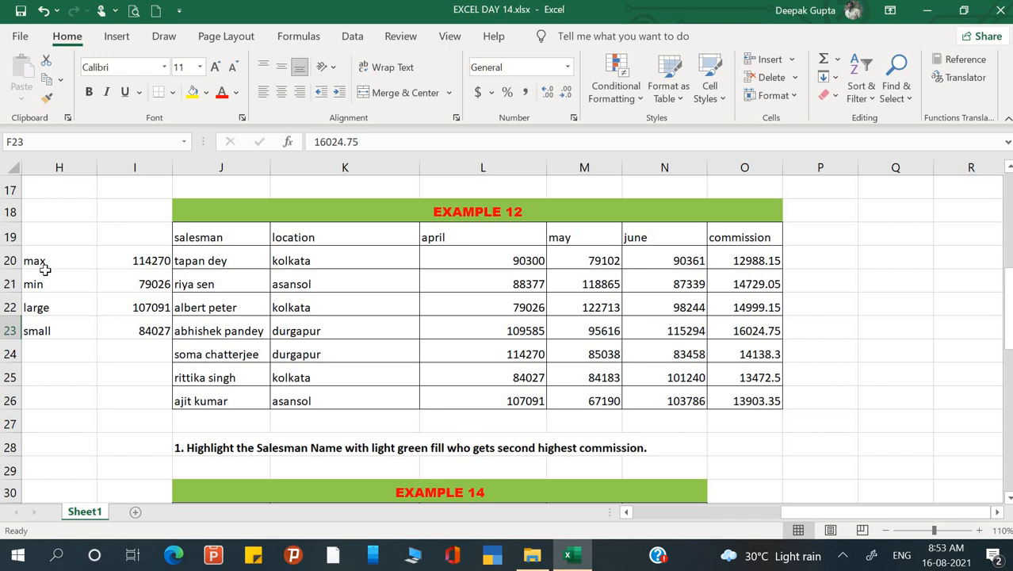
left_click(41, 307)
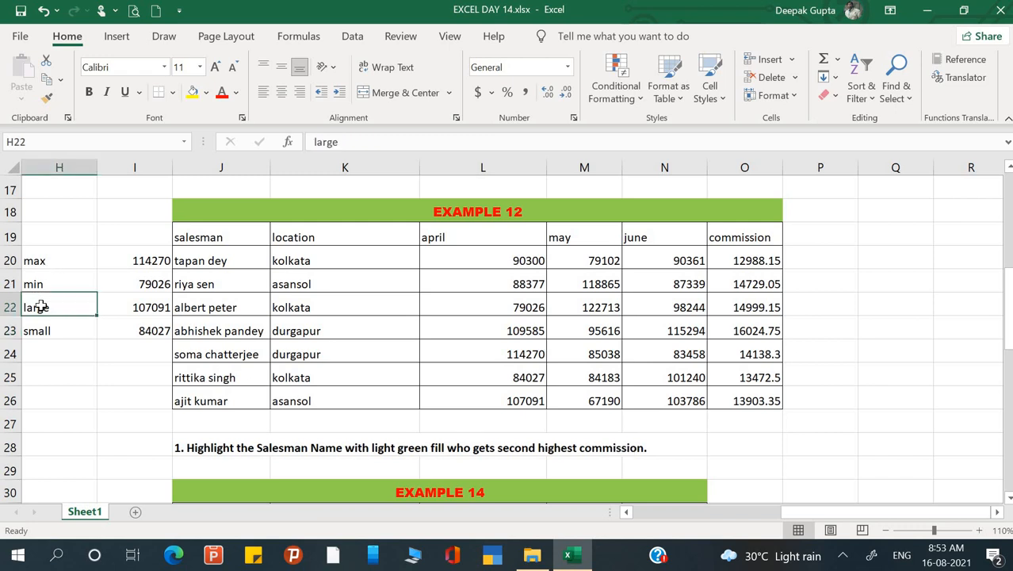
left_click(209, 260)
left_click_drag(190, 343, 201, 400)
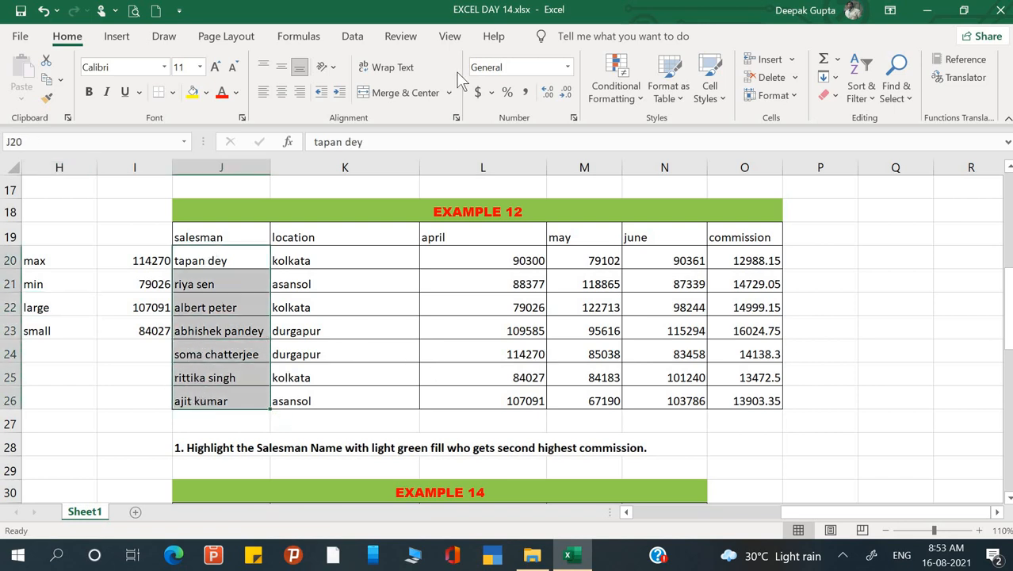
left_click(637, 99)
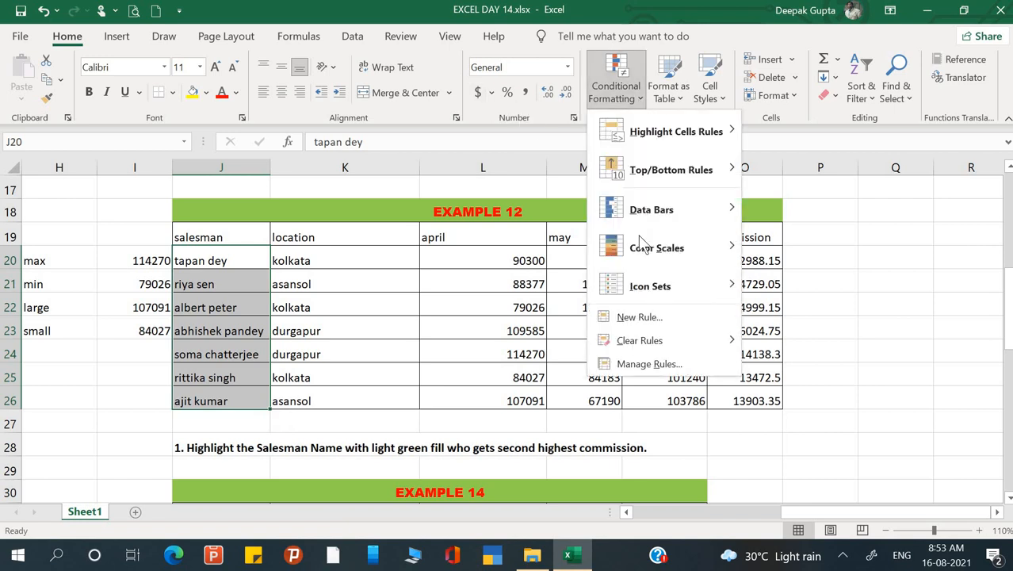
left_click(644, 319)
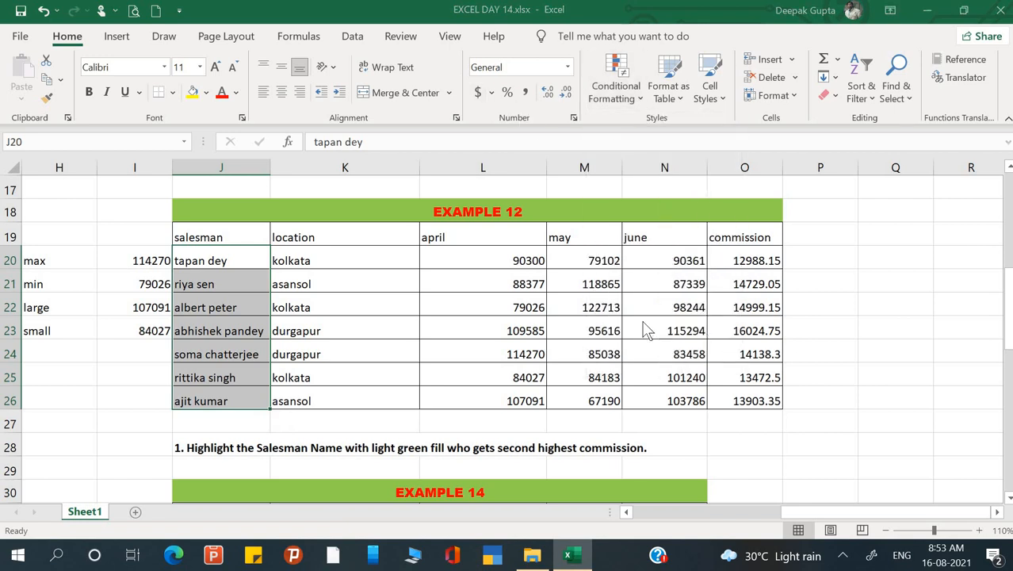
left_click(616, 190)
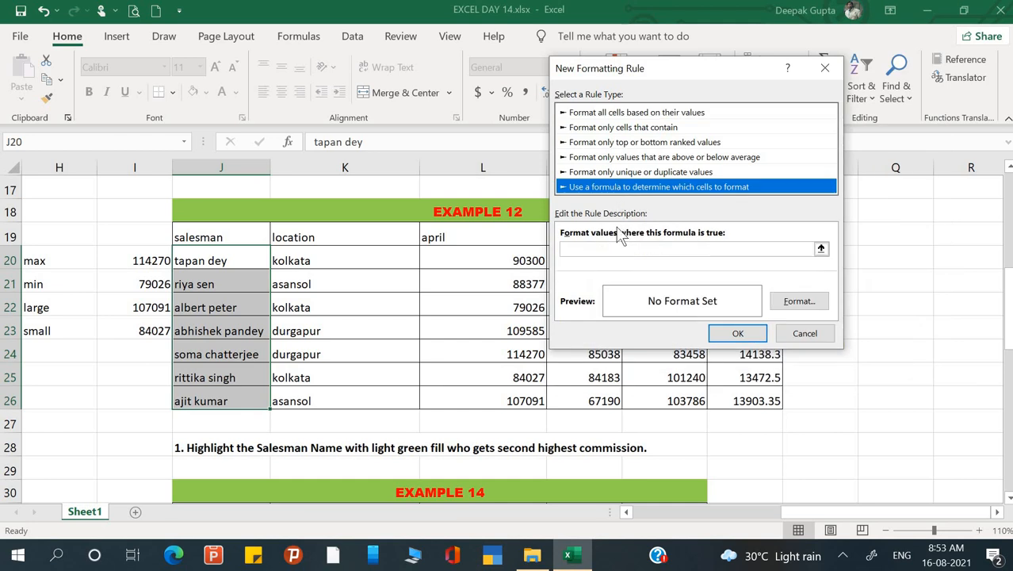
Enter the second-highest commission test =if(O20=large($O$20:$O$26,2),1,0) as the rule formula.
left_click(618, 248)
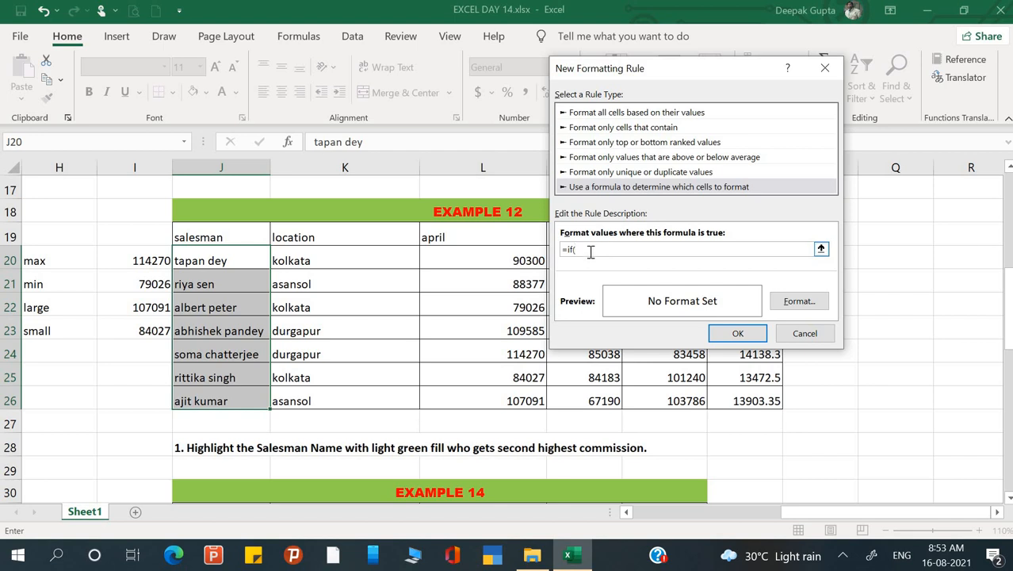
left_click_drag(686, 73, 527, 65)
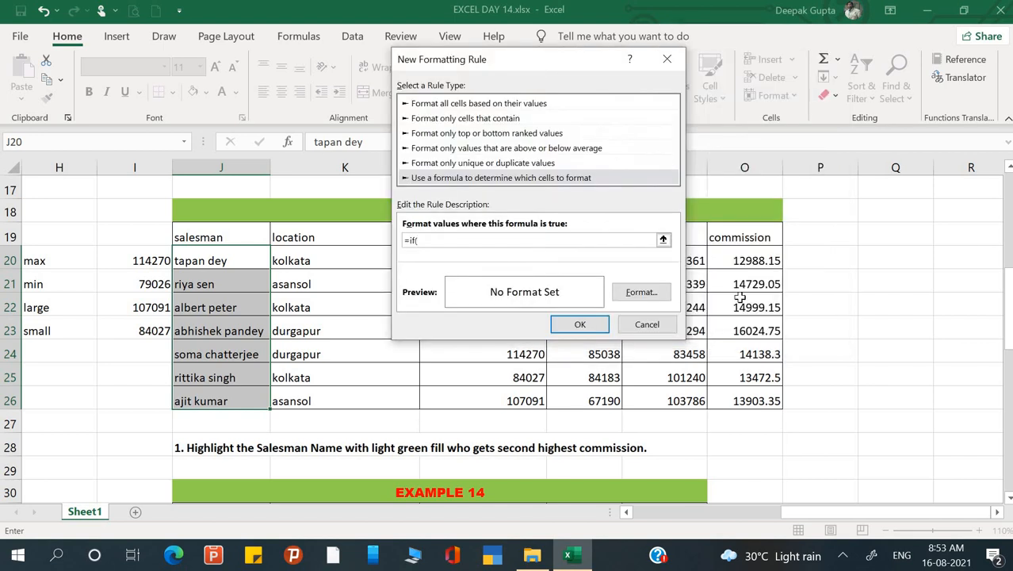
left_click(743, 261)
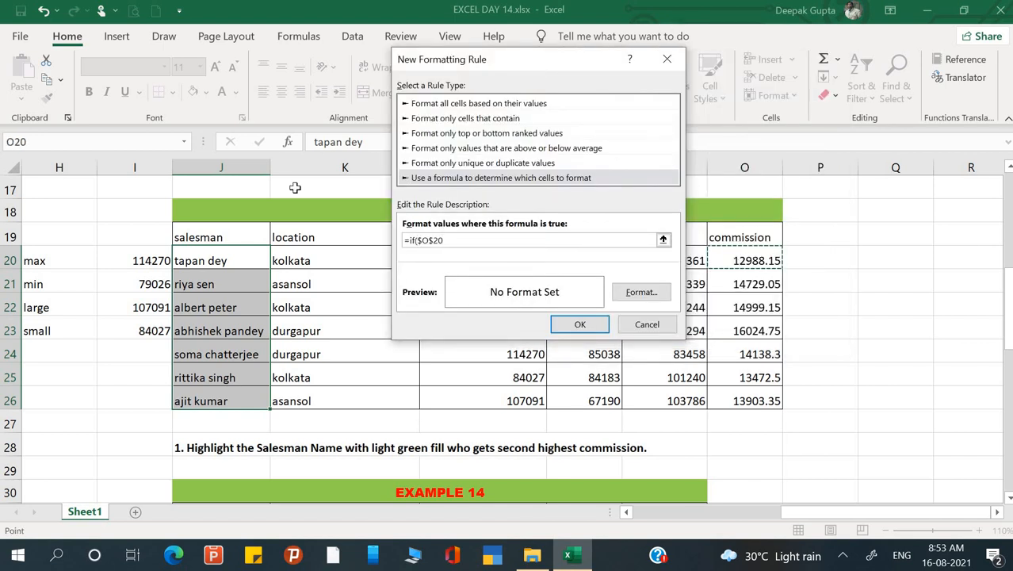
key("F4")
key("F4")
key("F4")
type("=large(")
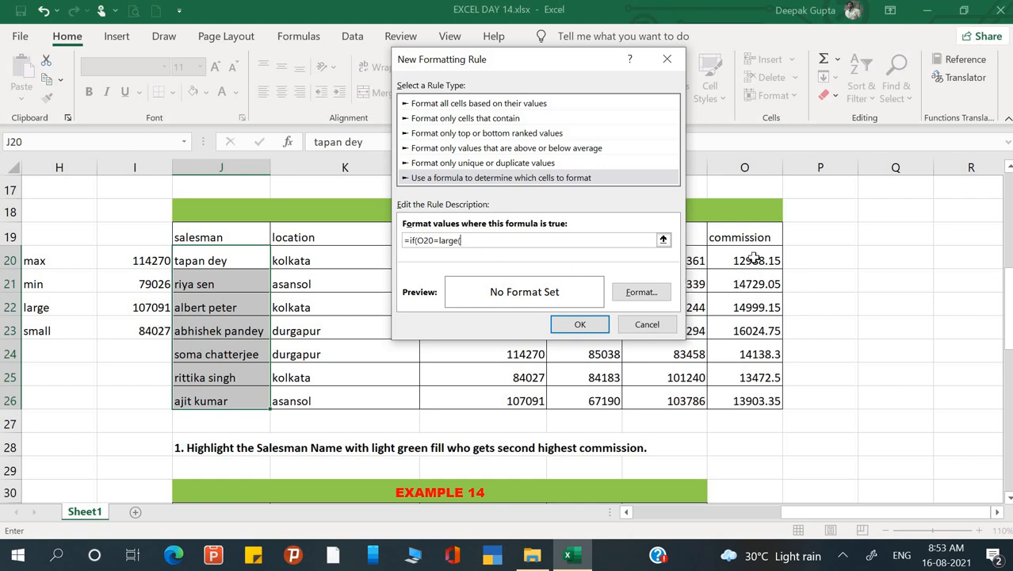
left_click_drag(753, 258, 753, 394)
type(",2),1,0")
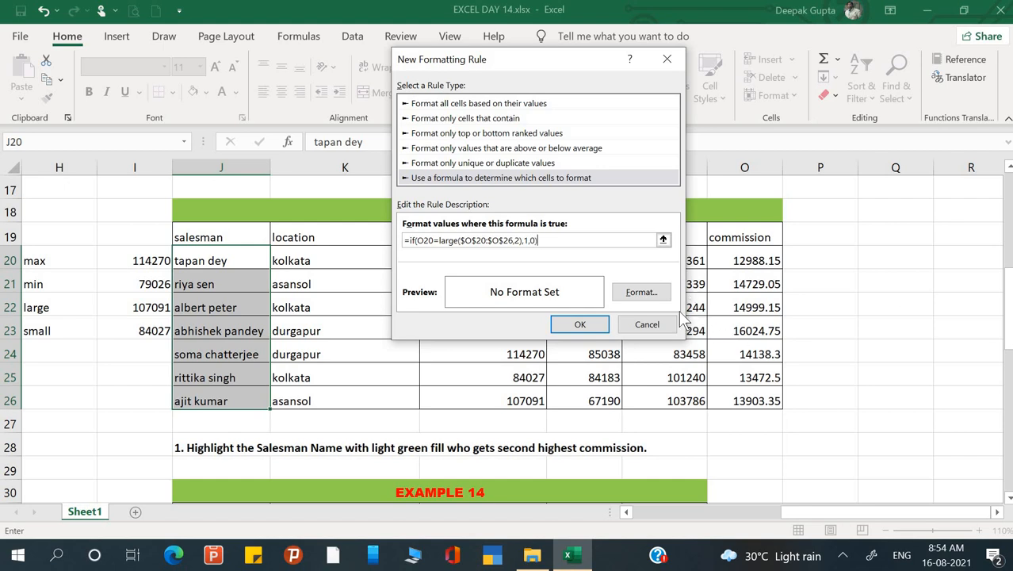
Give the second-highest commission rule a light green fill and apply it to the Example 12 salesman names.
left_click(641, 291)
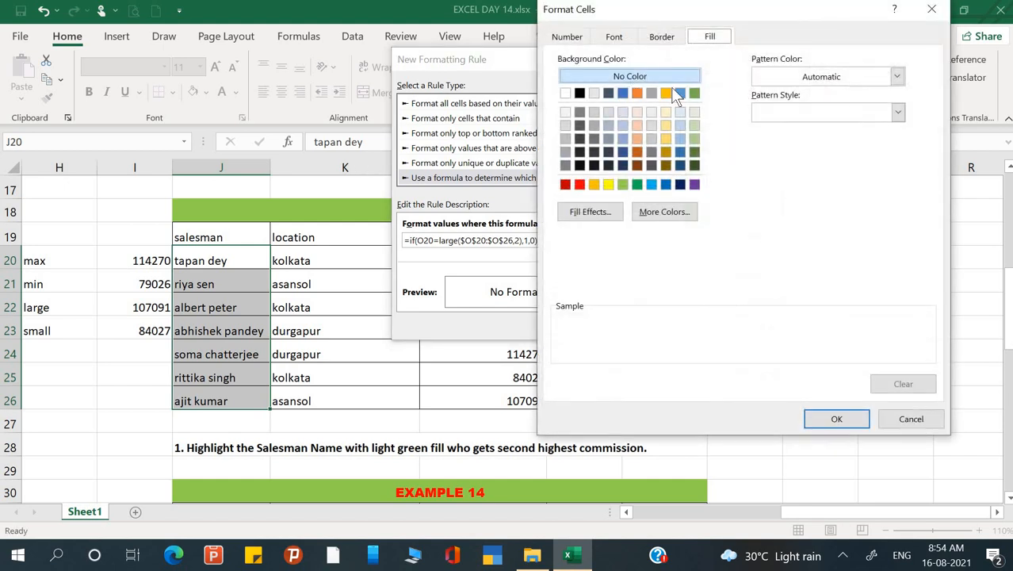
left_click(694, 139)
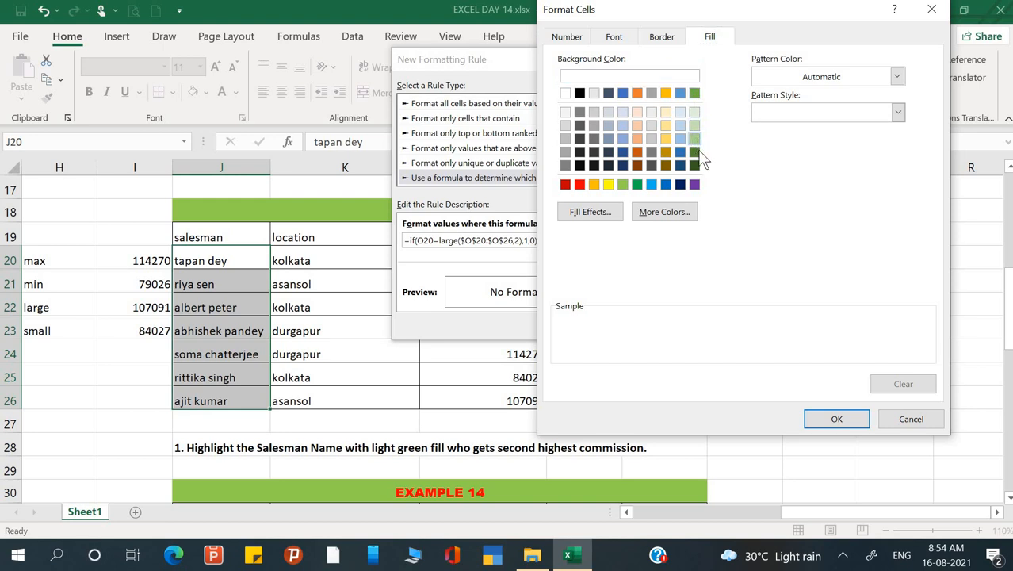
left_click(834, 420)
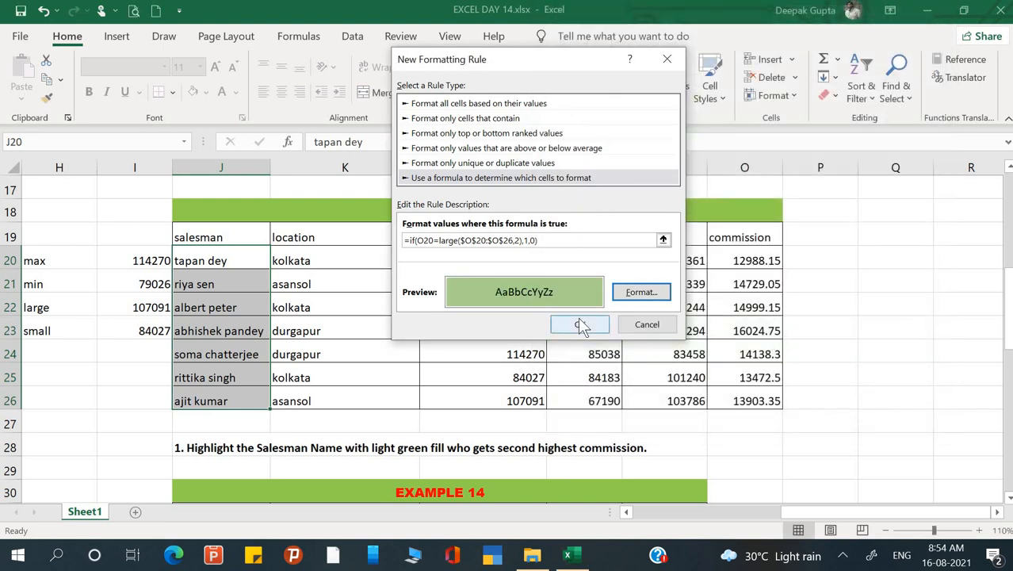
left_click(581, 324)
left_click(518, 355)
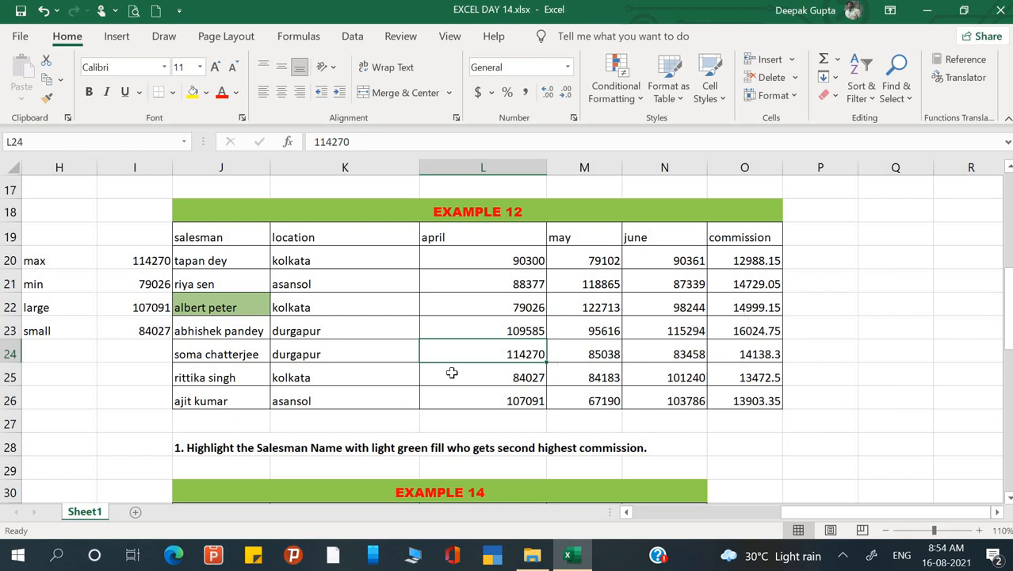
Start a formula-based conditional formatting rule for the Example 13 salesman names in A32:A38.
scroll(452, 372, "left", 5)
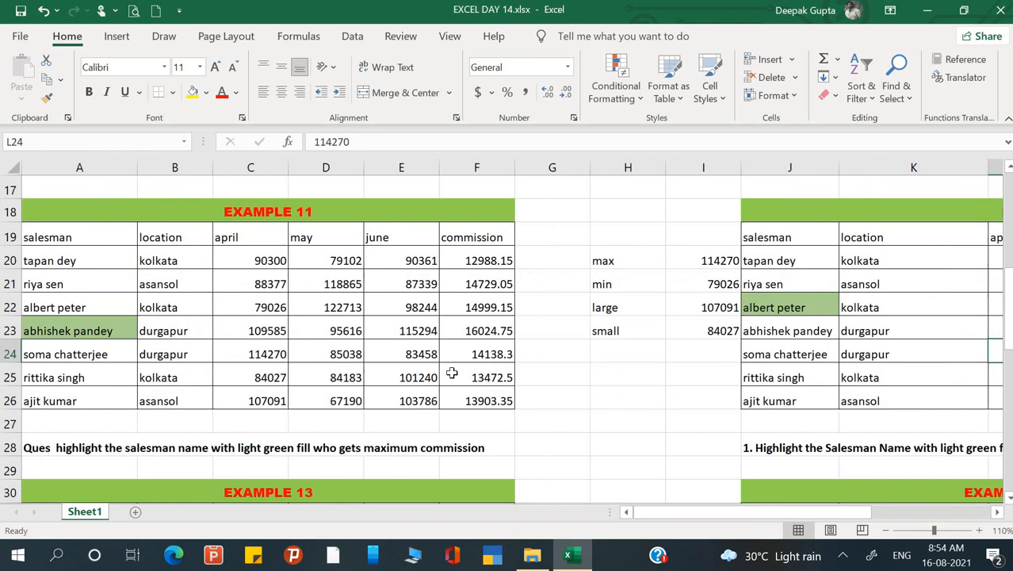
scroll(446, 366, "down", 3)
scroll(445, 367, "down", 1)
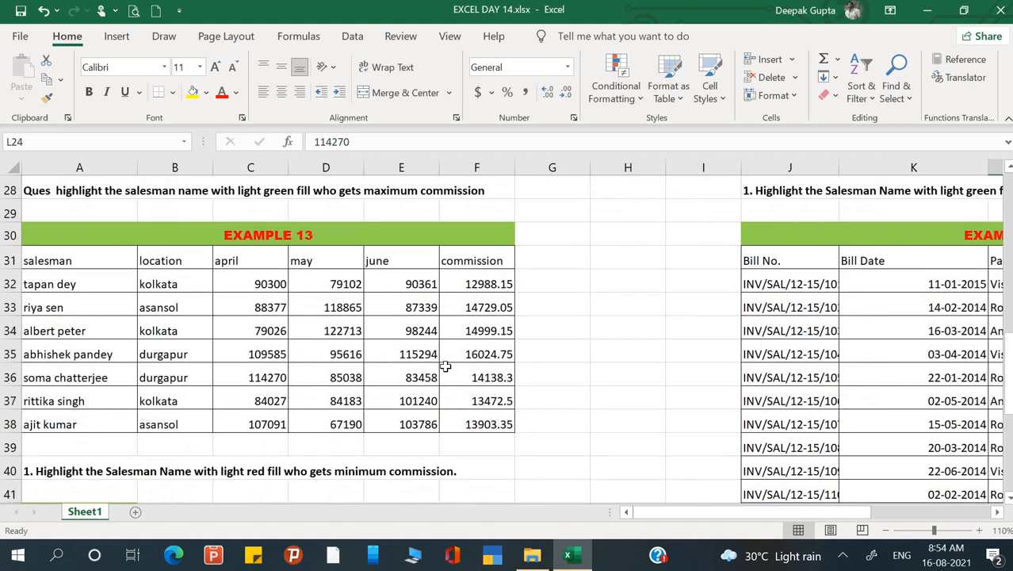
left_click(107, 262)
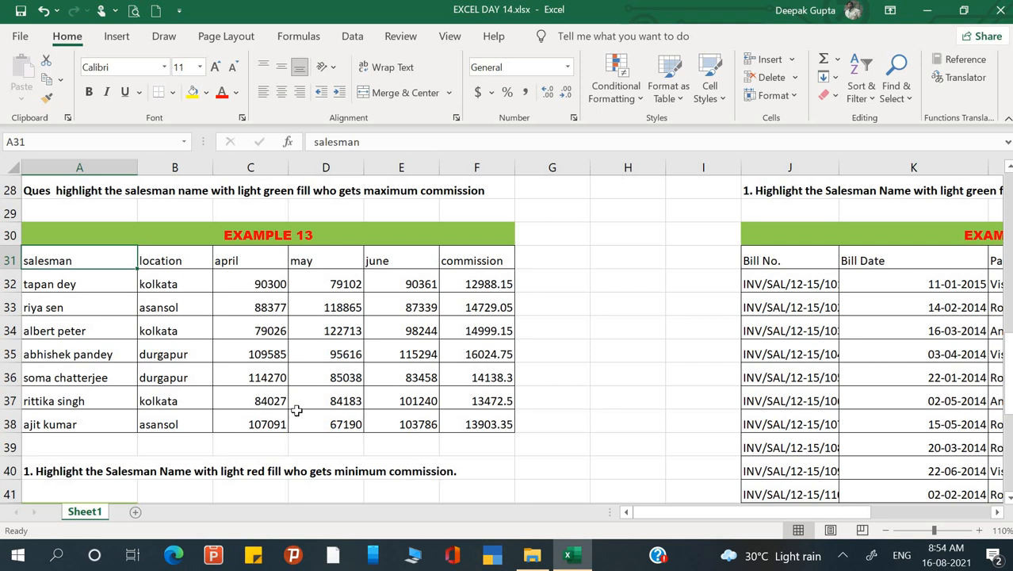
left_click_drag(69, 284, 68, 425)
left_click(627, 91)
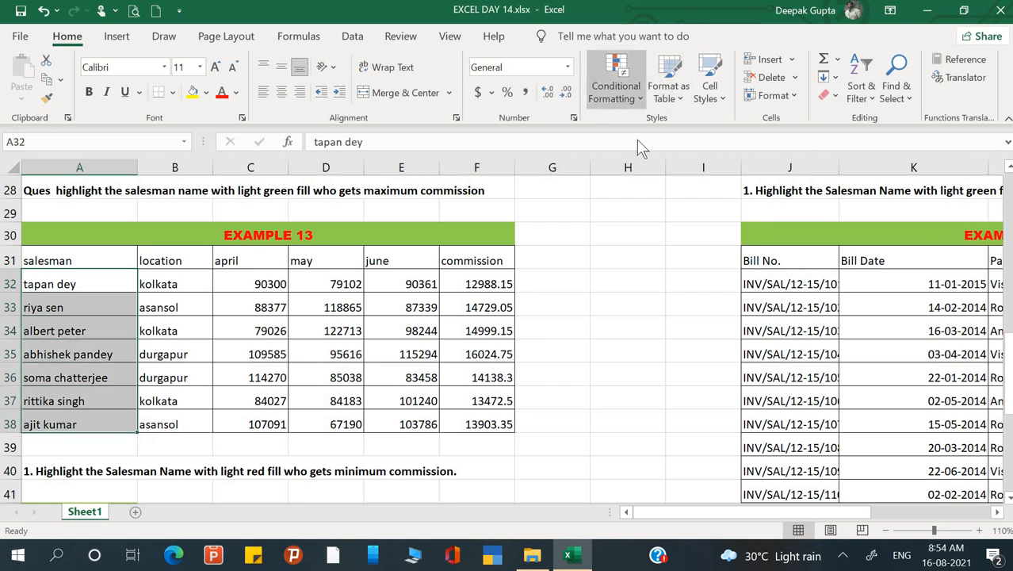
left_click(671, 315)
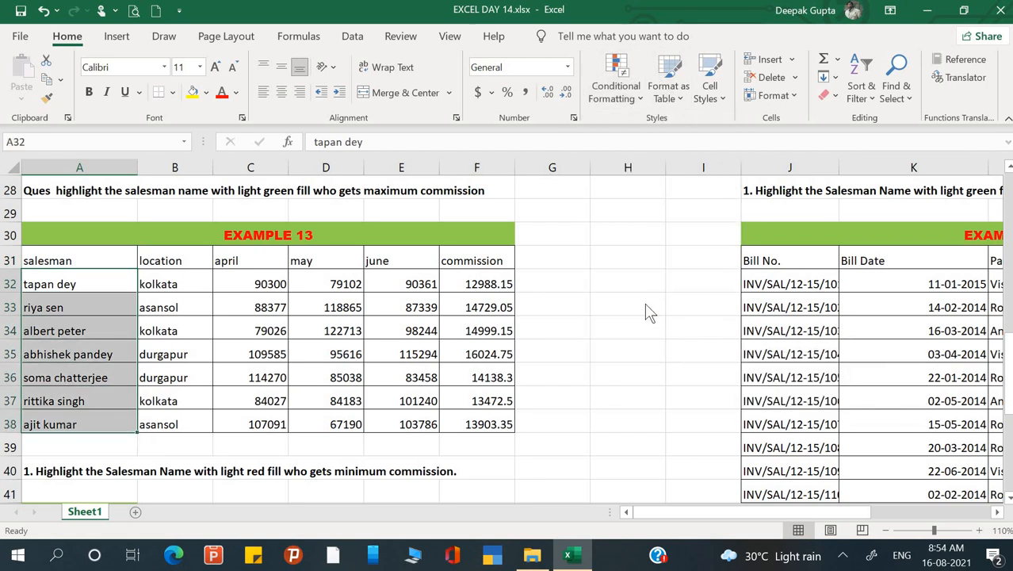
left_click(462, 163)
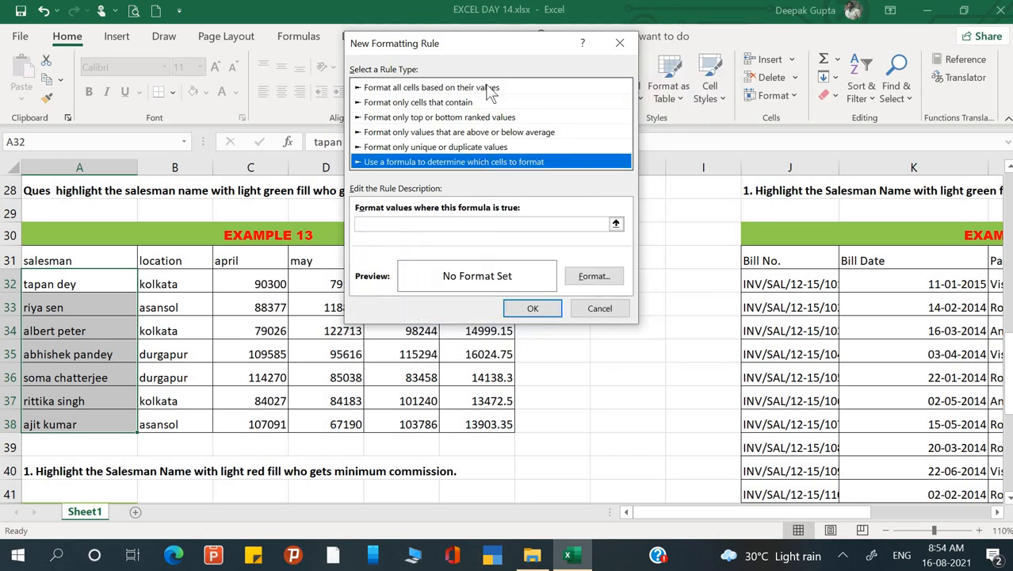
left_click_drag(512, 44, 726, 64)
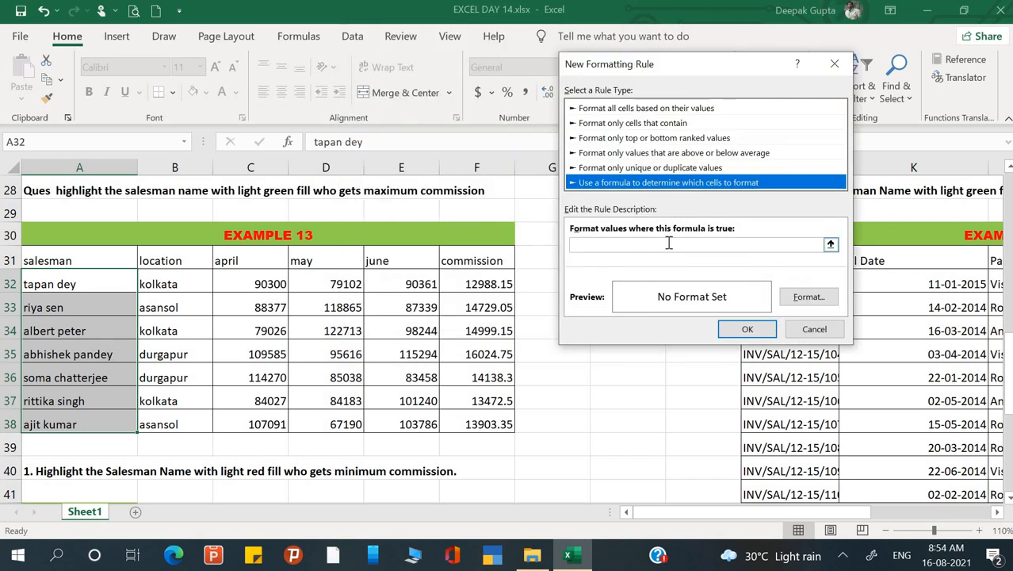
Begin the rule formula with an IF test on the first Example 13 commission, using F32 as a relative reference.
left_click(668, 243)
type("=if(")
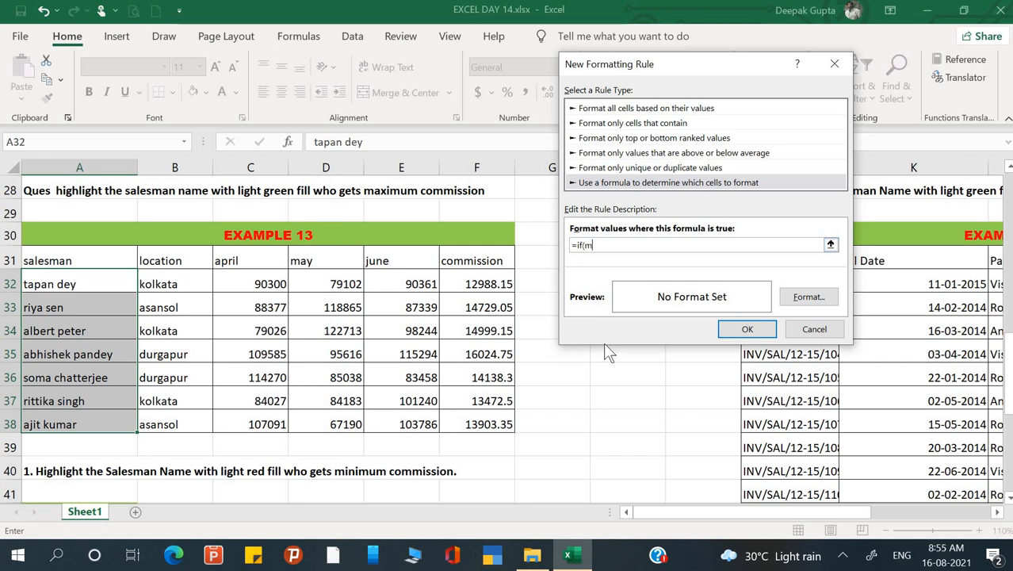
left_click(499, 284)
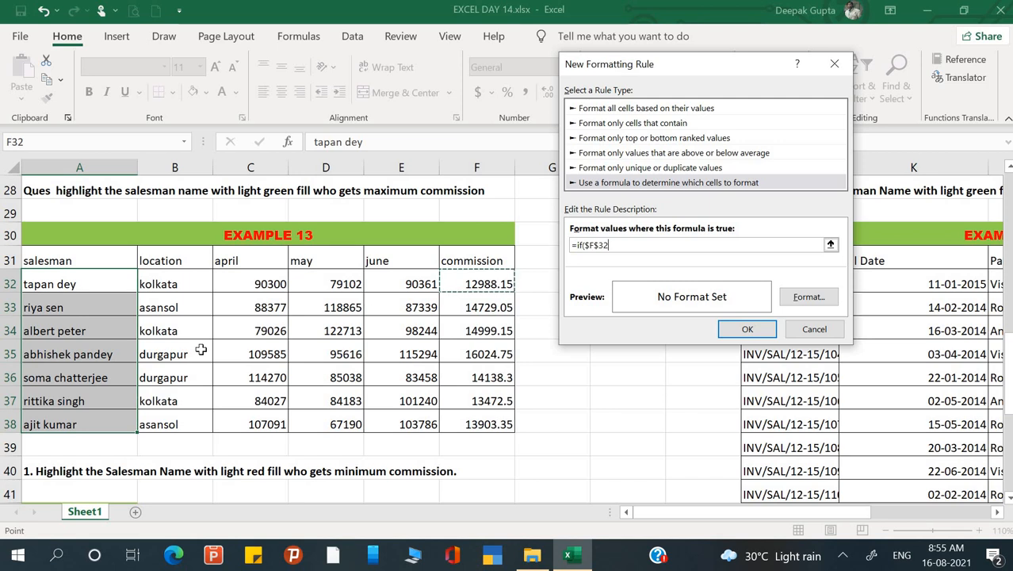
key("F4")
key("F4")
key("F4")
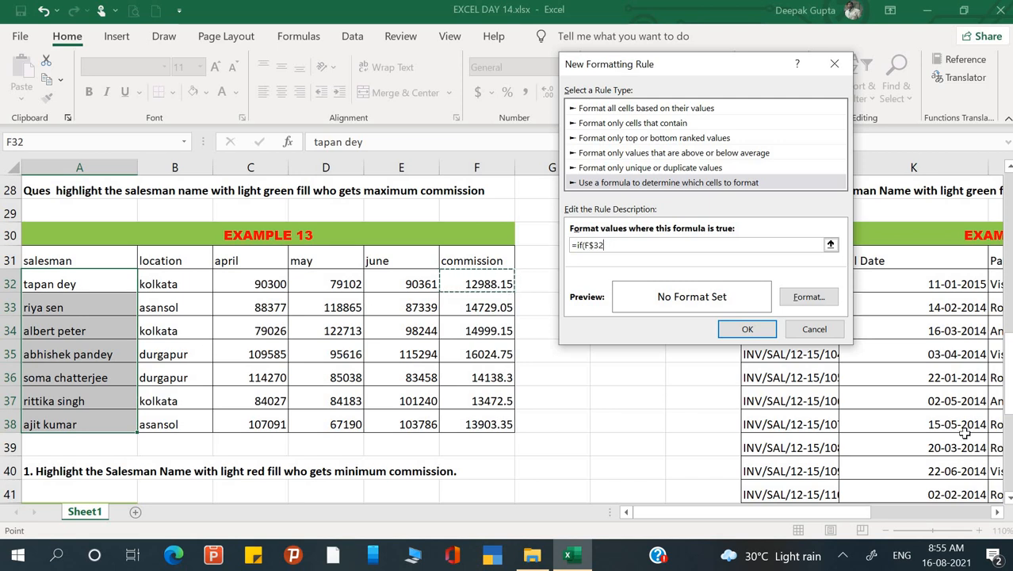
Compare F32 with the minimum commission, completing the rule formula as =if(F32=min($F$32:$F$38),1,0).
type("=")
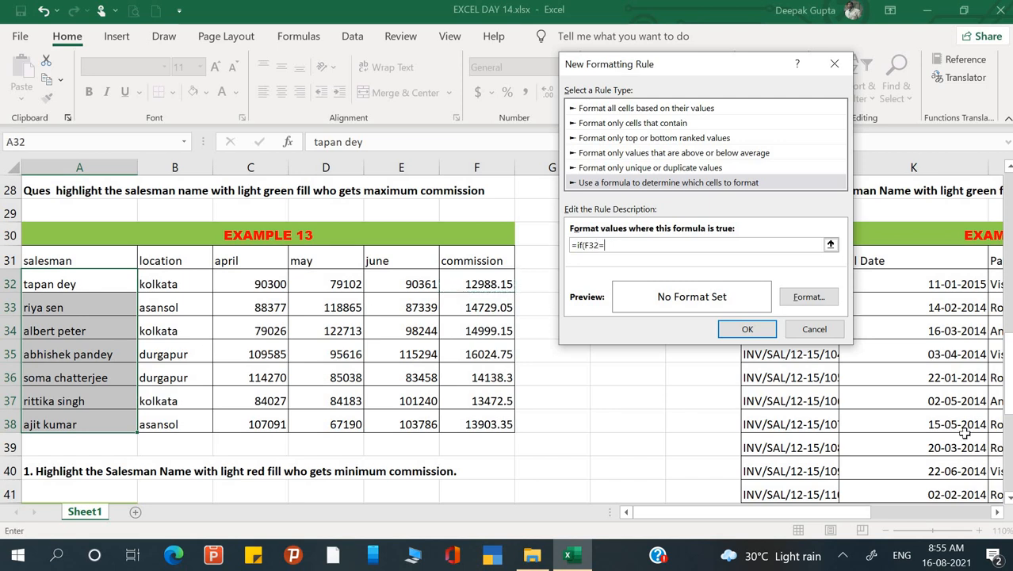
type("min(")
left_click_drag(459, 277, 481, 425)
type(")")
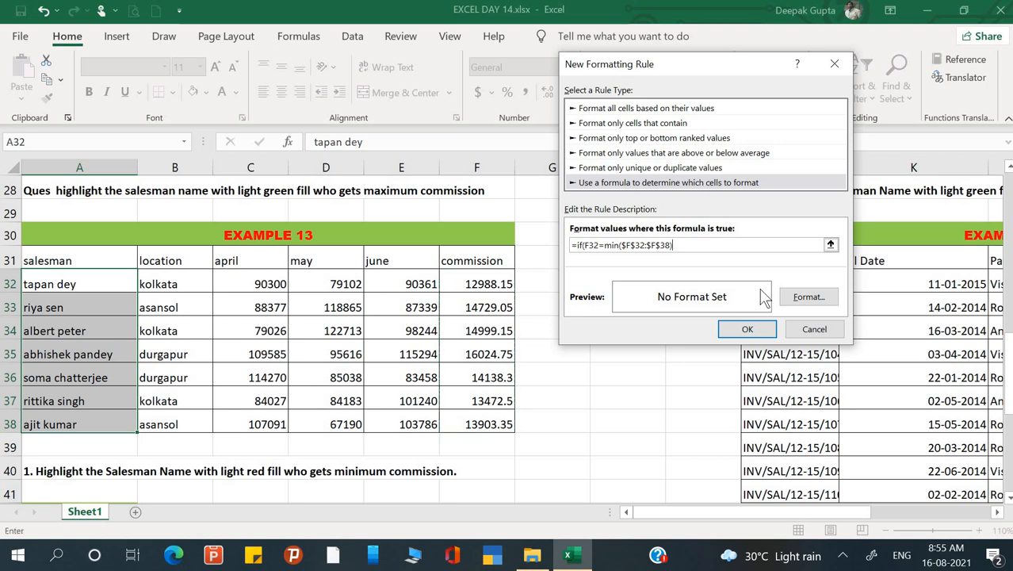
type(",1,0)")
Give the rule a custom light red fill from the standard colours and apply it to the Example 13 salesman names.
left_click(799, 298)
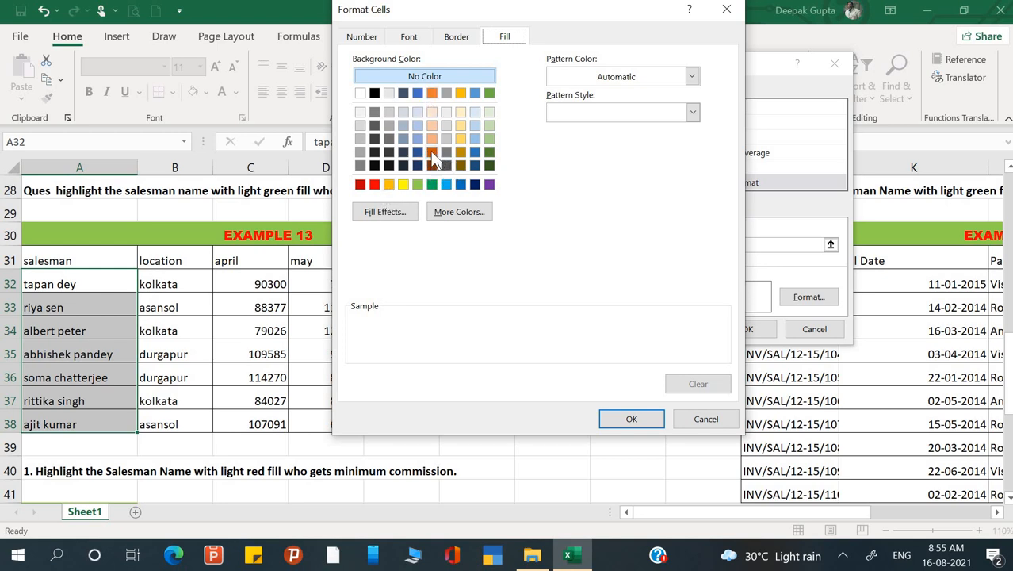
left_click(374, 185)
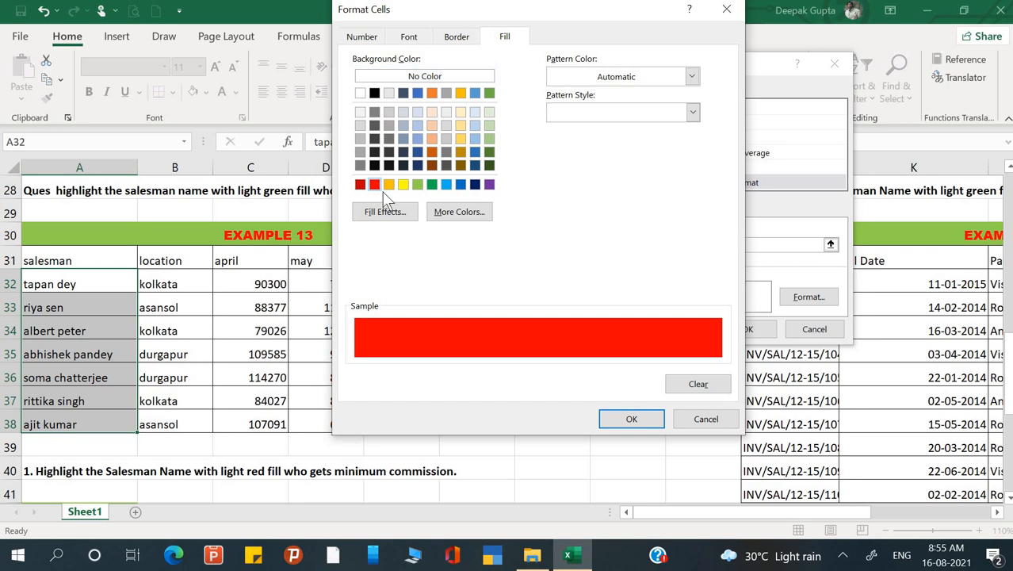
left_click(444, 213)
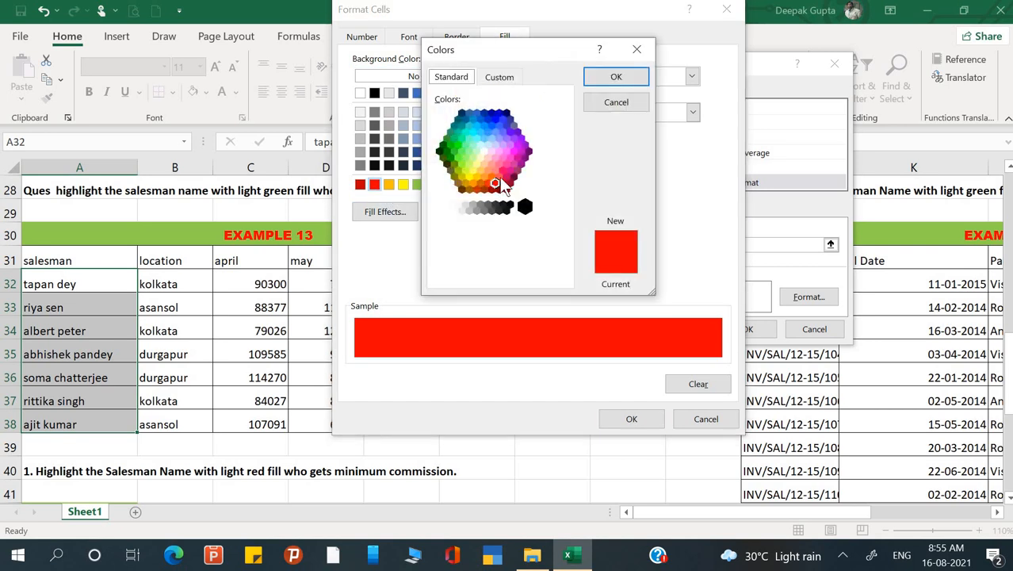
left_click(499, 177)
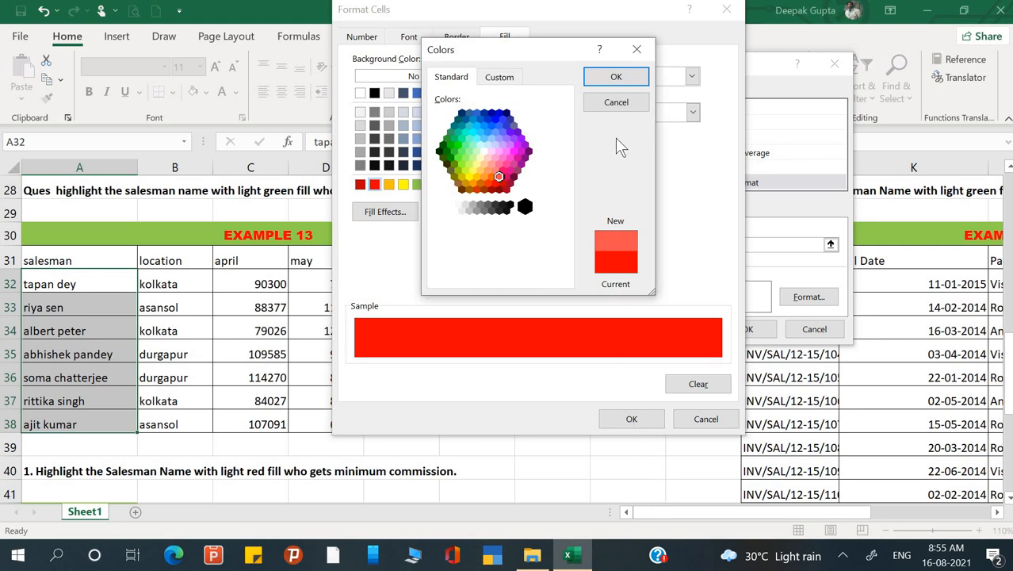
left_click(616, 76)
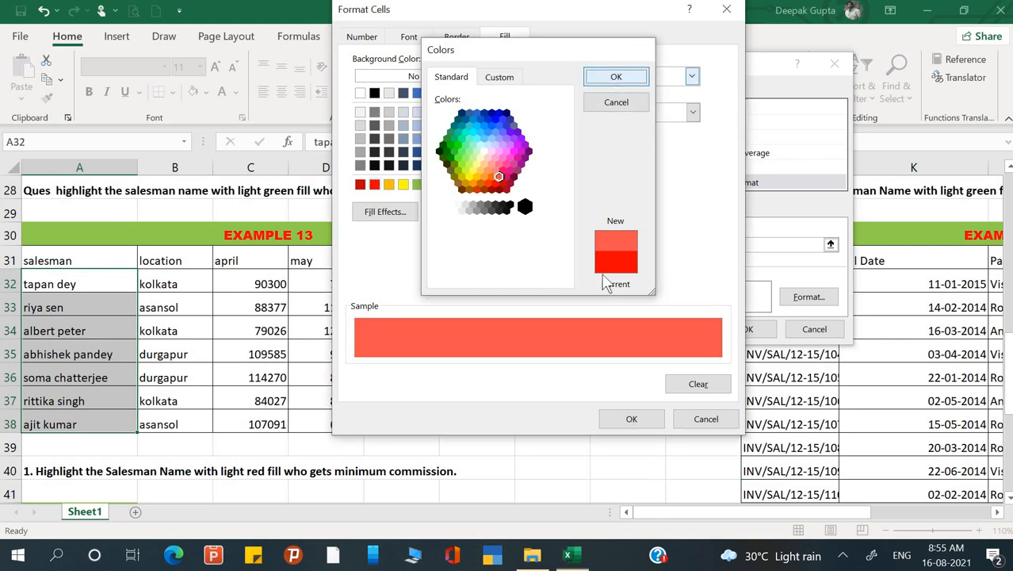
left_click(632, 420)
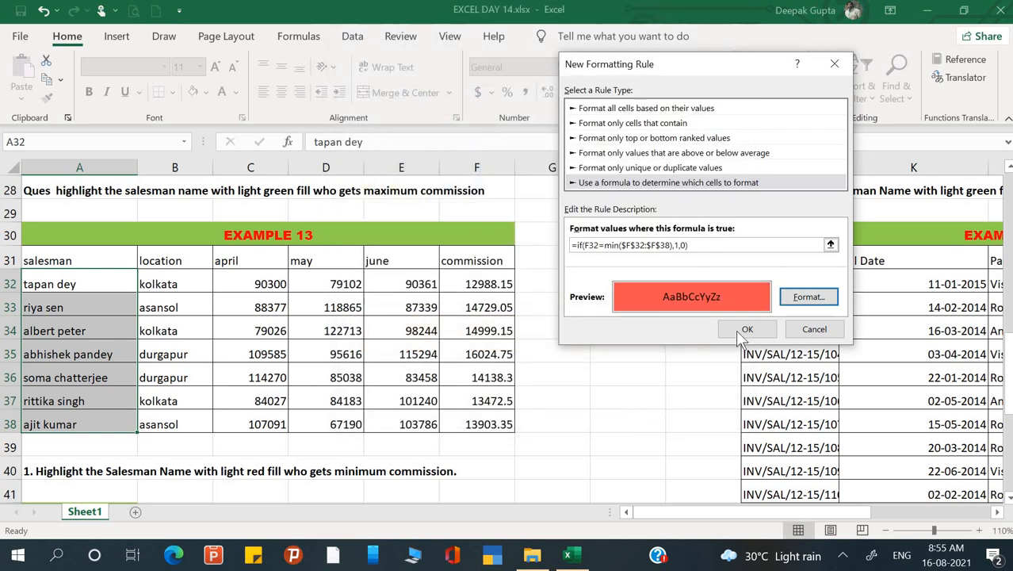
left_click(743, 330)
left_click(467, 377)
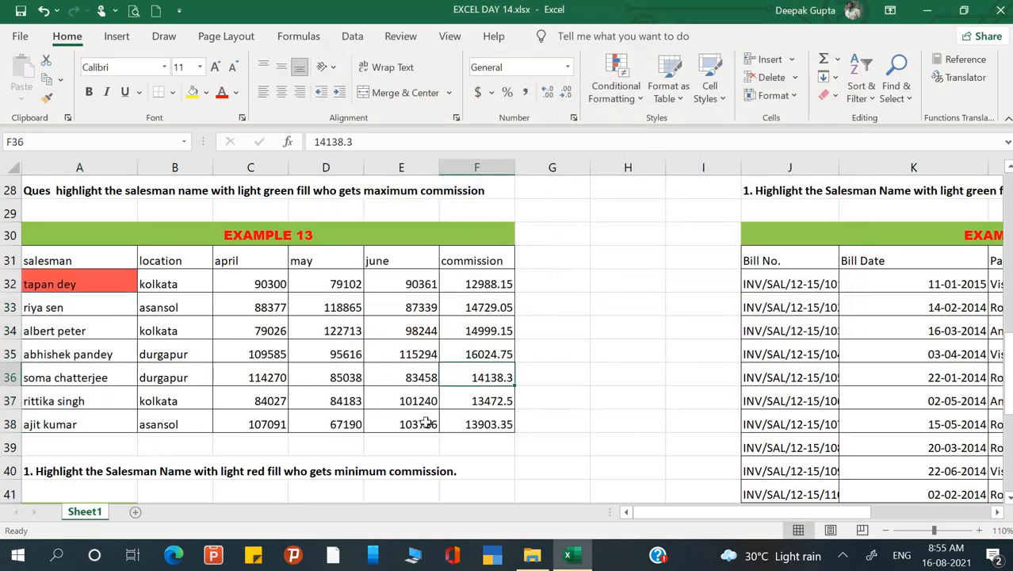
Examine the Example 14 bill table and the highlighting question below it, collapsing the ribbon for more room.
key("Down")
key("Down")
key("Down")
key("Down")
key("Right")
key("Right")
key("Right")
key("Right")
key("Right")
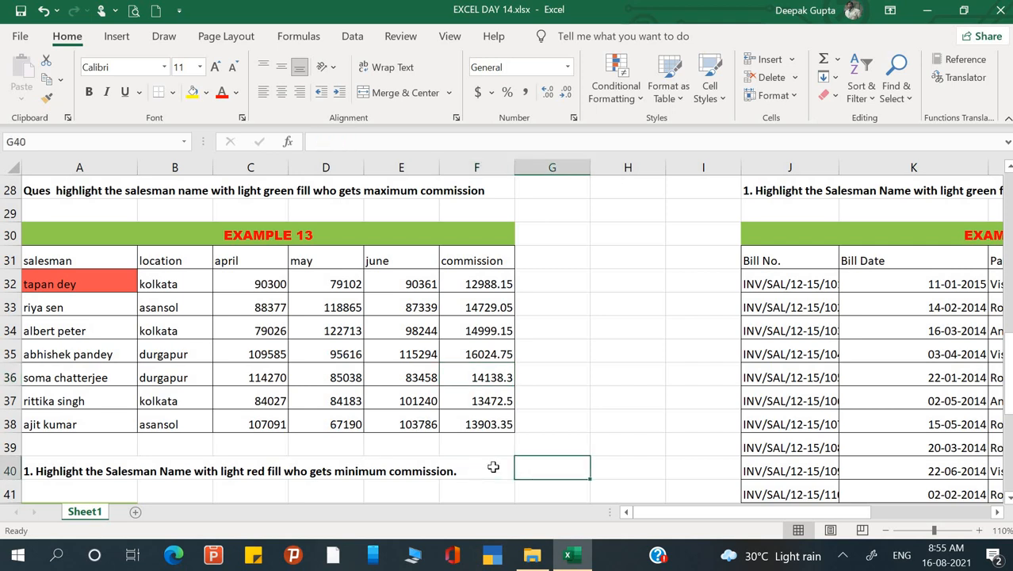
key("Right")
key("Right")
key("Right")
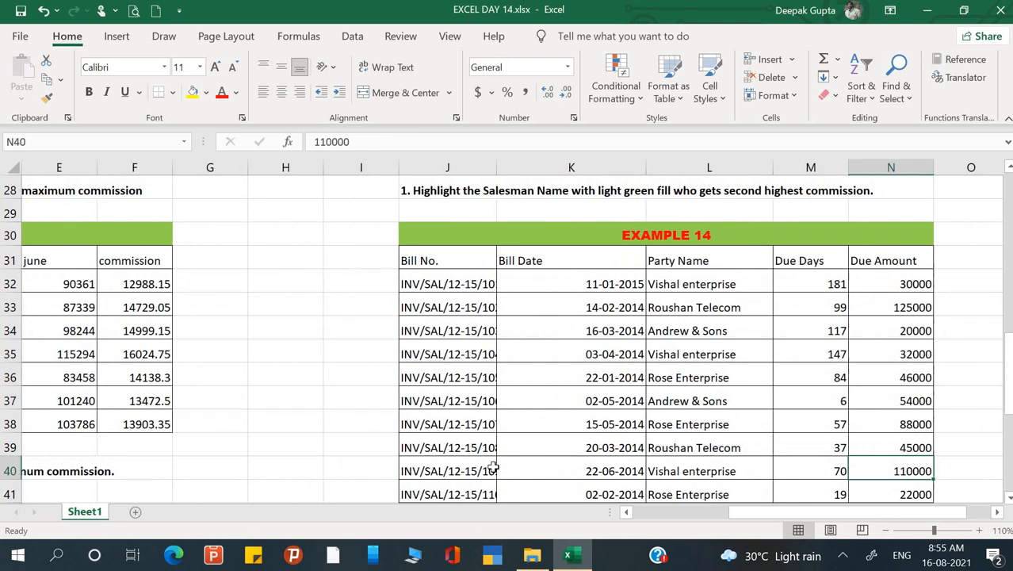
key("Down")
key("Down")
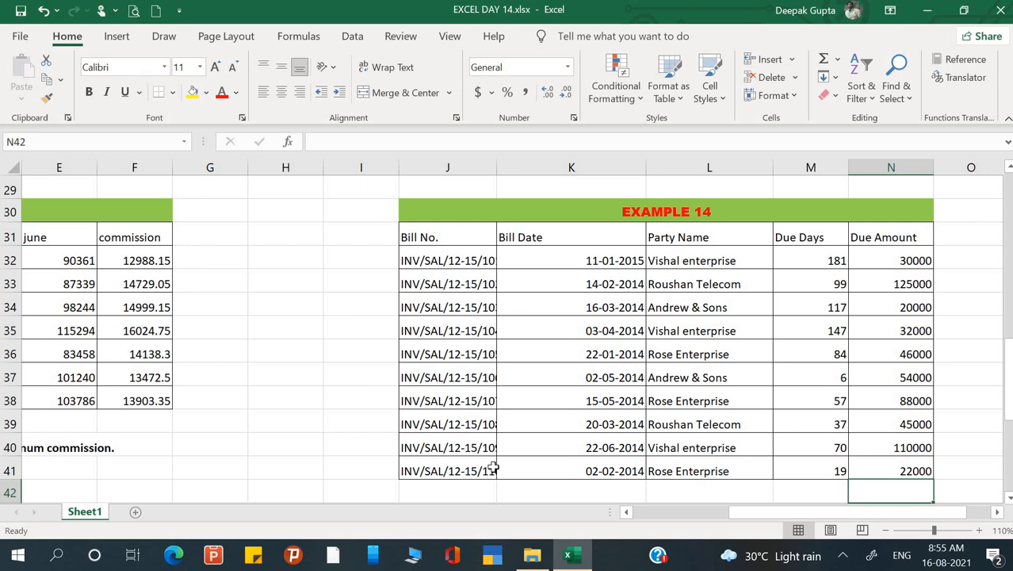
left_click(236, 93)
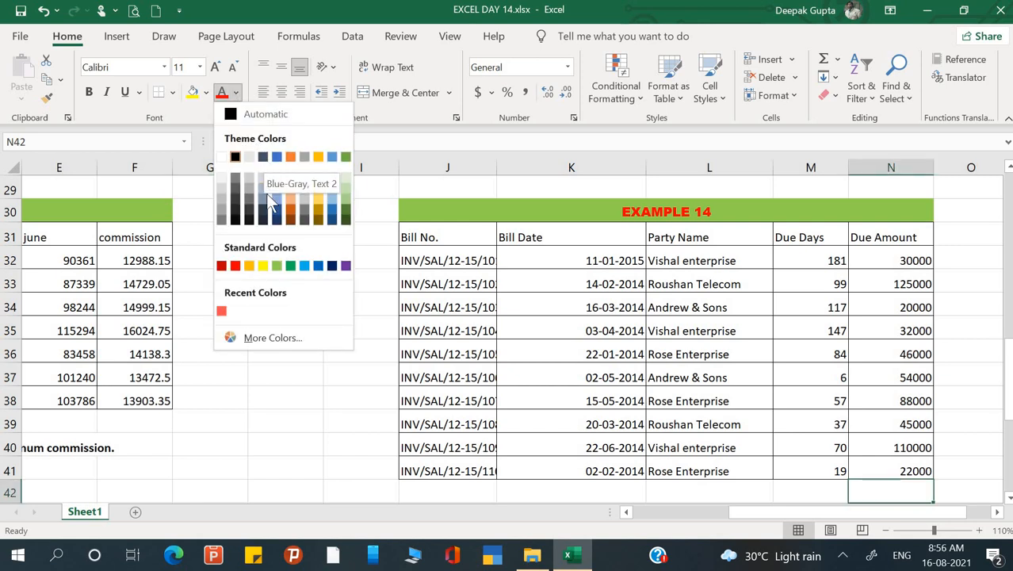
left_click(499, 355)
left_click(621, 324)
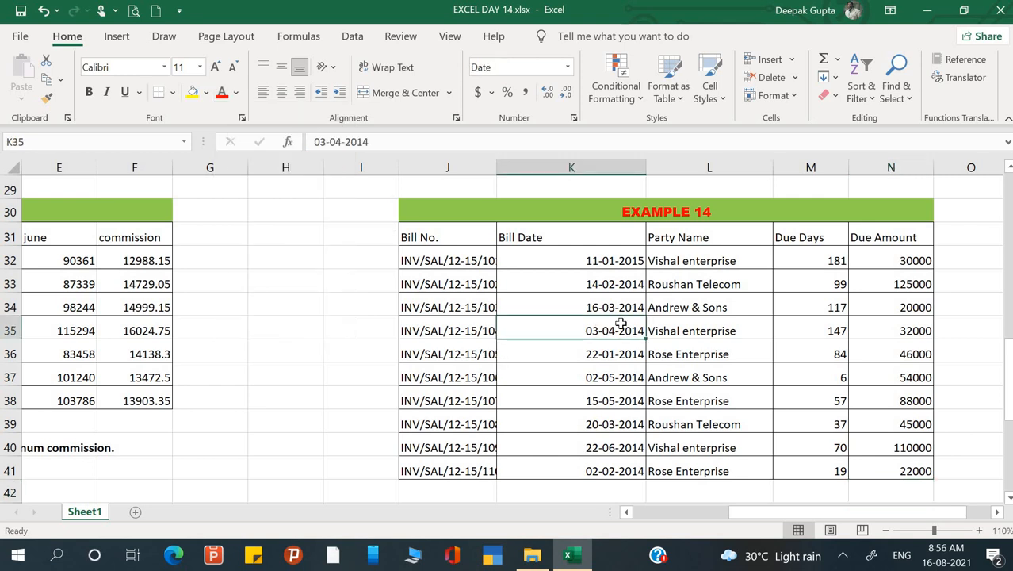
scroll(620, 324, "down", 1)
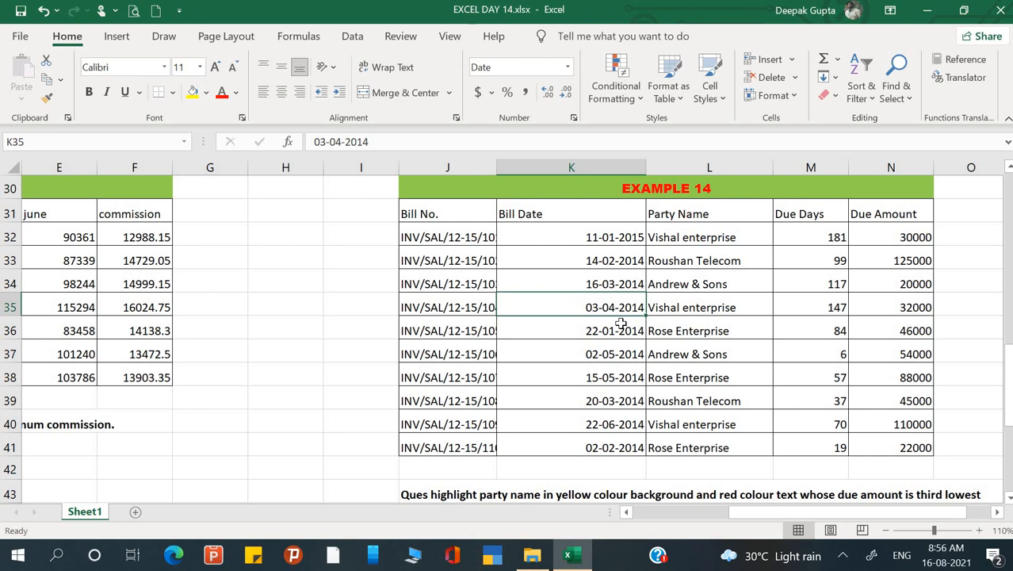
key("ctrl+F1")
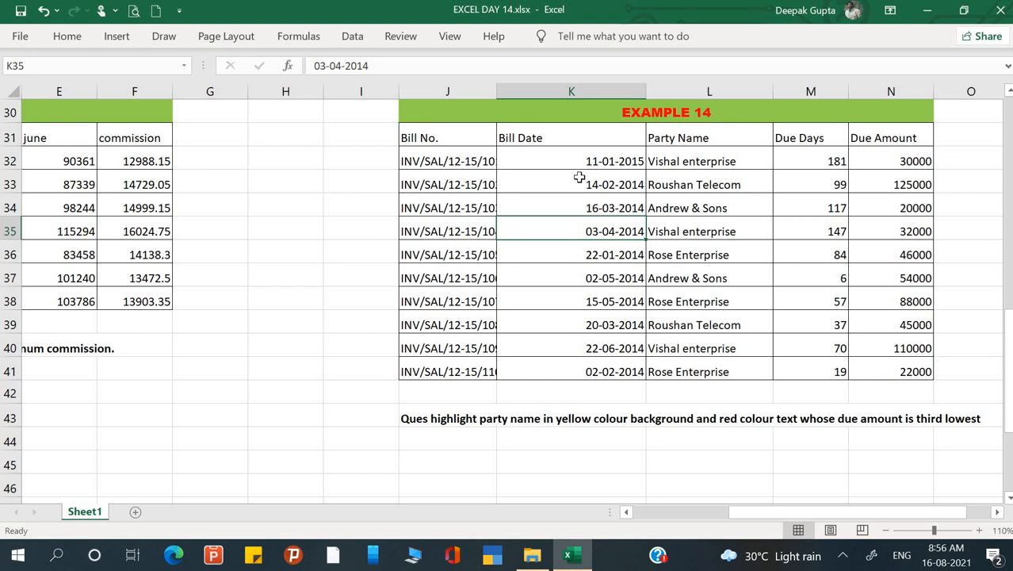
Start a formula-based conditional formatting rule for the Example 14 party names in L32:L41.
left_click(714, 161)
left_click_drag(710, 278, 708, 363)
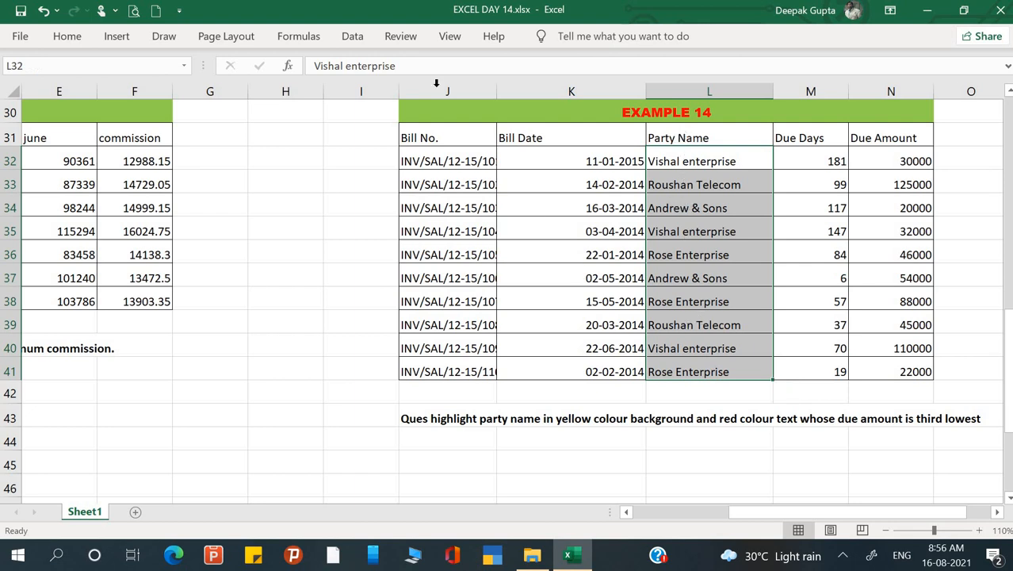
left_click(66, 36)
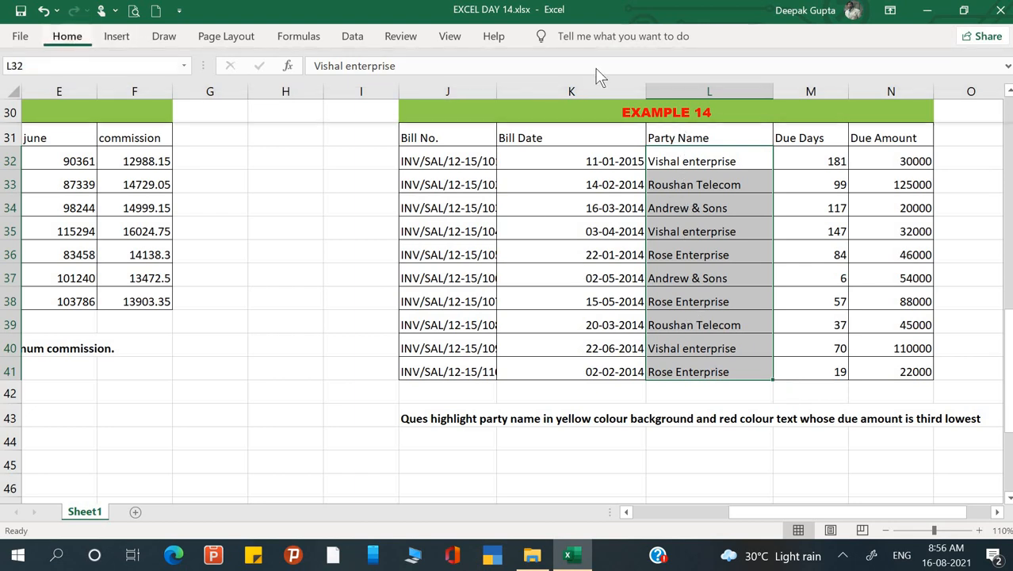
left_click(555, 92)
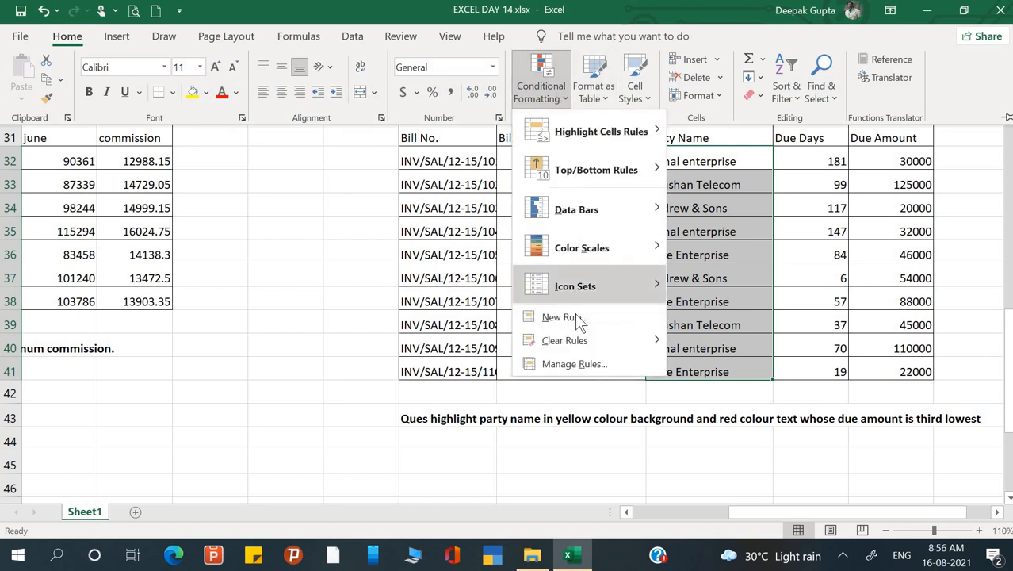
left_click(575, 317)
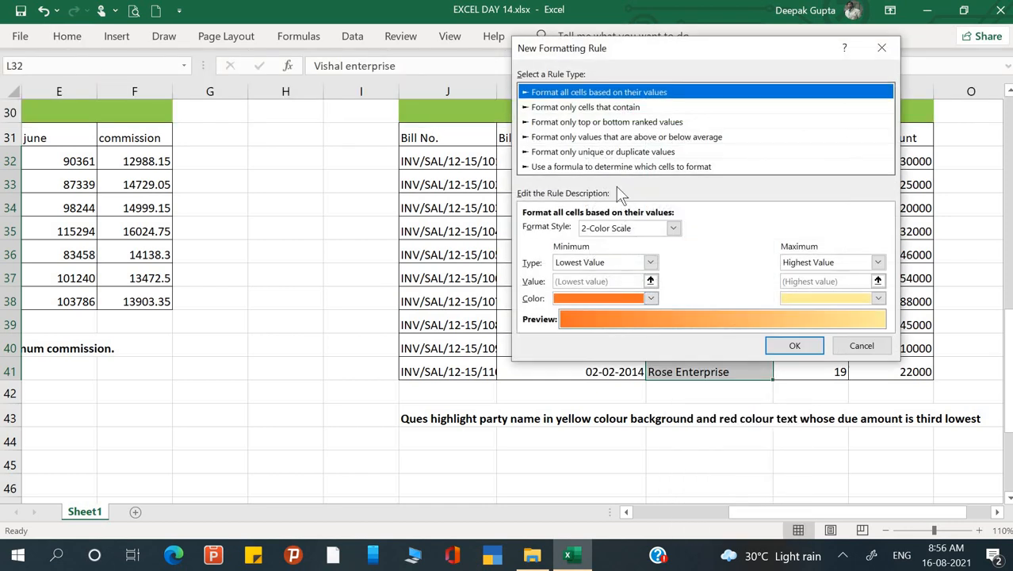
left_click(621, 167)
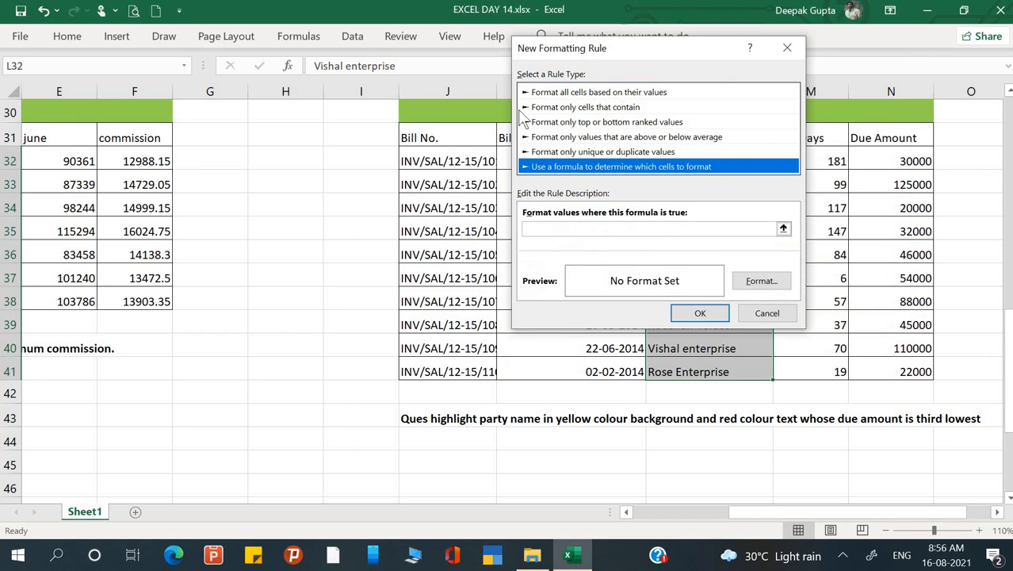
Set the rule formula to compare N32 with the third-smallest due amount: =if(N32=small($N$32:$N$41,3),1,0).
left_click_drag(441, 122, 387, 126)
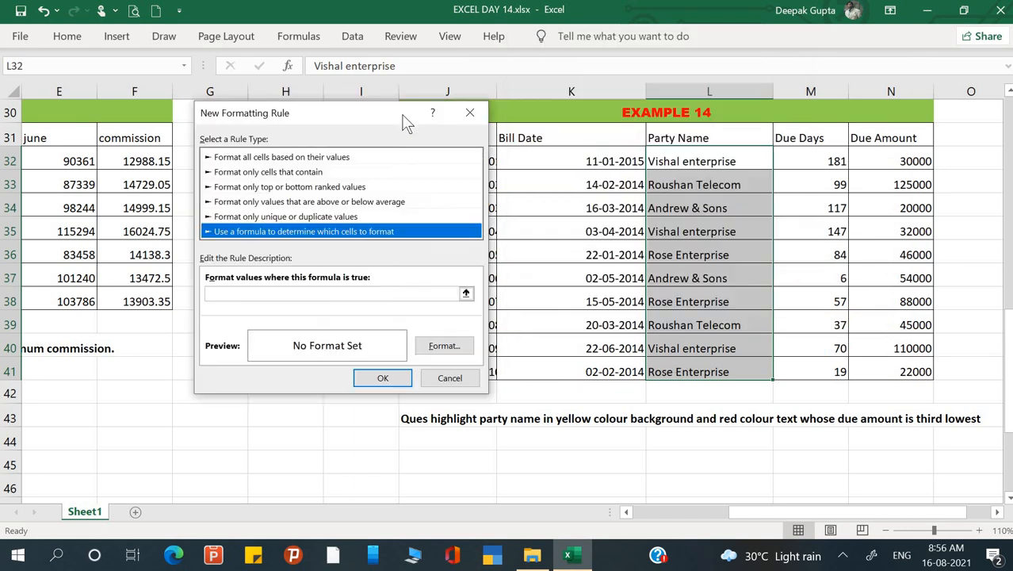
left_click(339, 294)
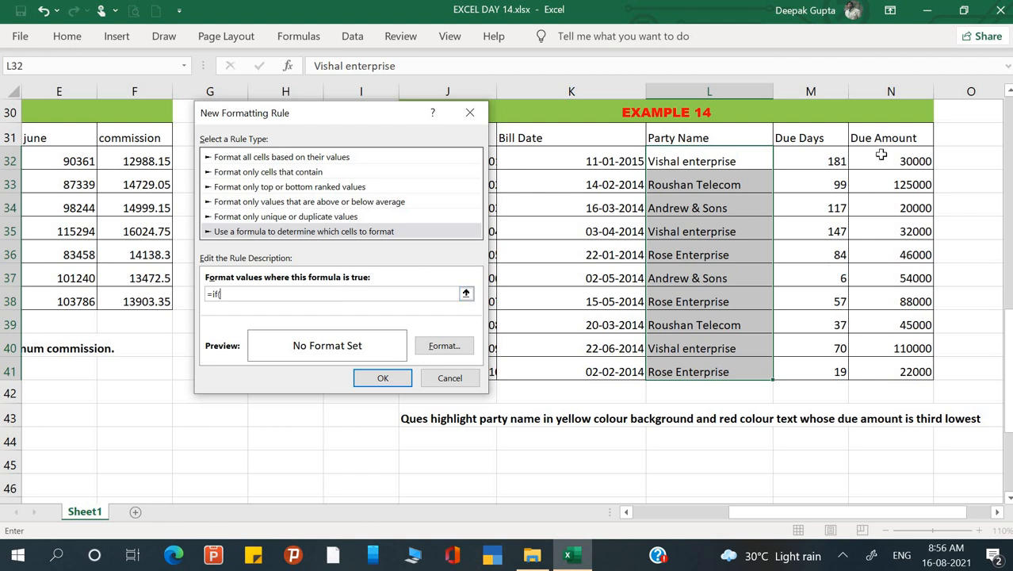
left_click(888, 160)
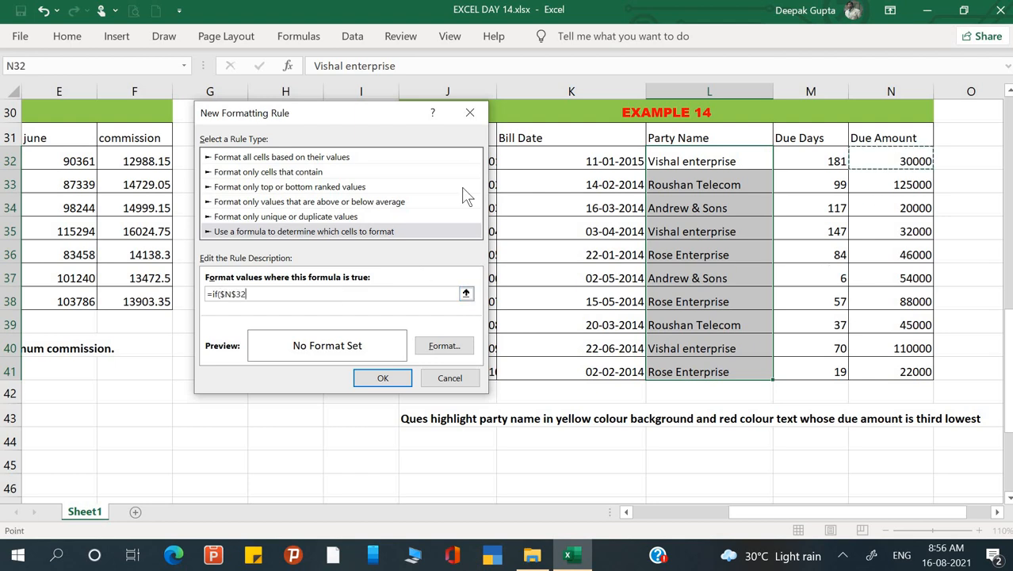
key("F4")
key("F4")
key("F4")
type("=sma")
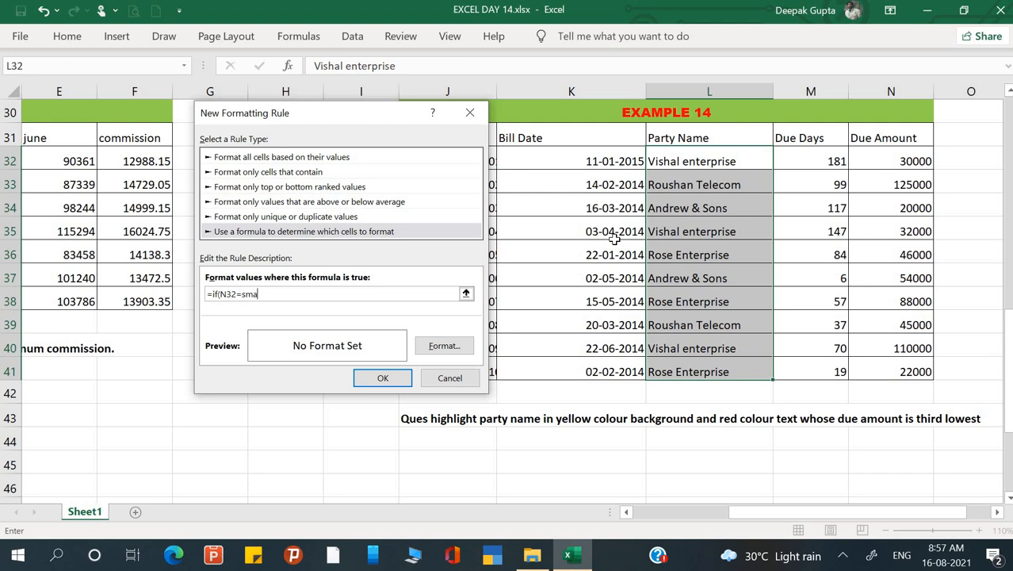
type("ll(")
left_click_drag(899, 158, 910, 369)
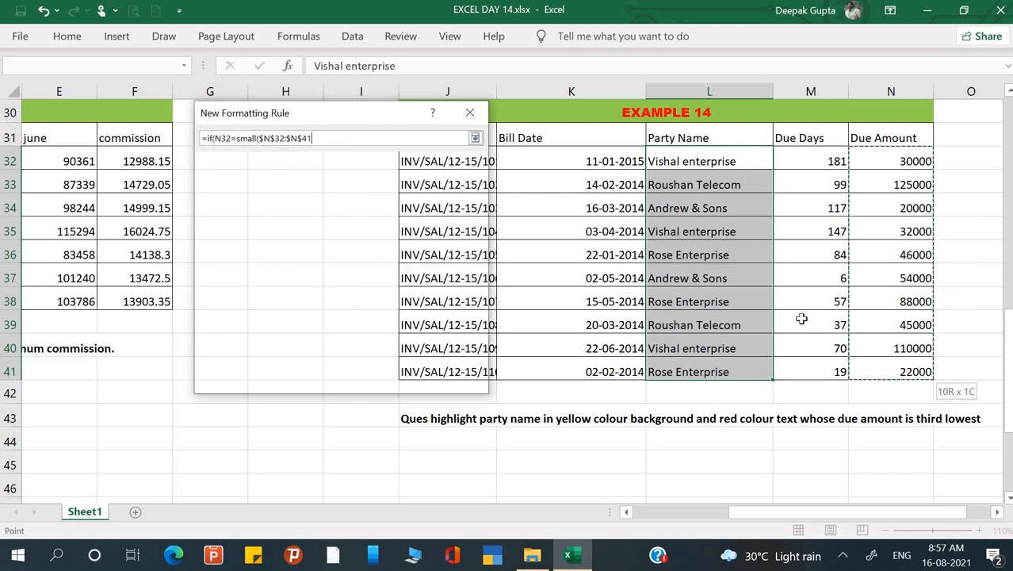
type(",3),1,0")
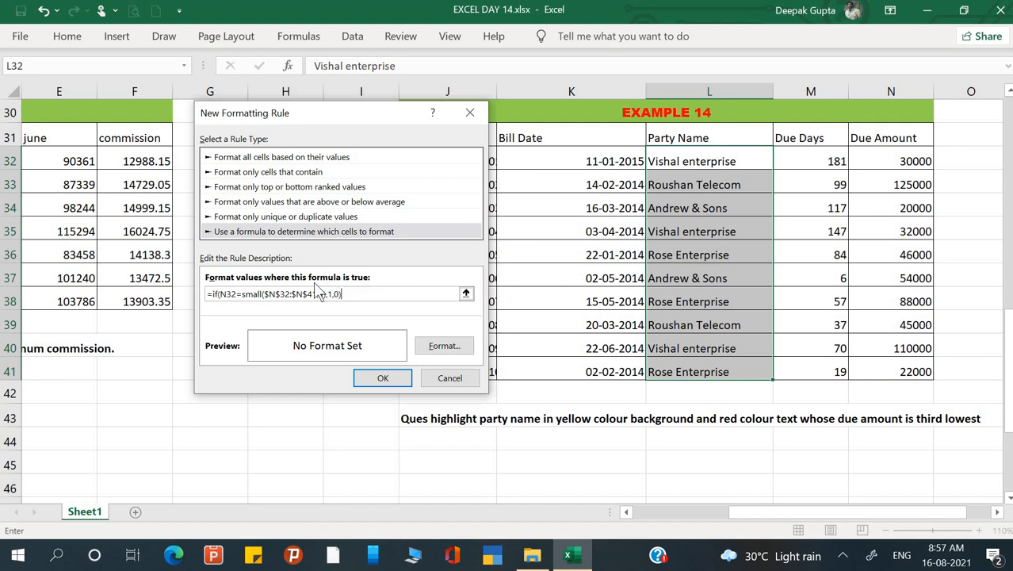
Give the rule a yellow fill and red font colour and apply it to the Example 14 party names.
left_click(438, 349)
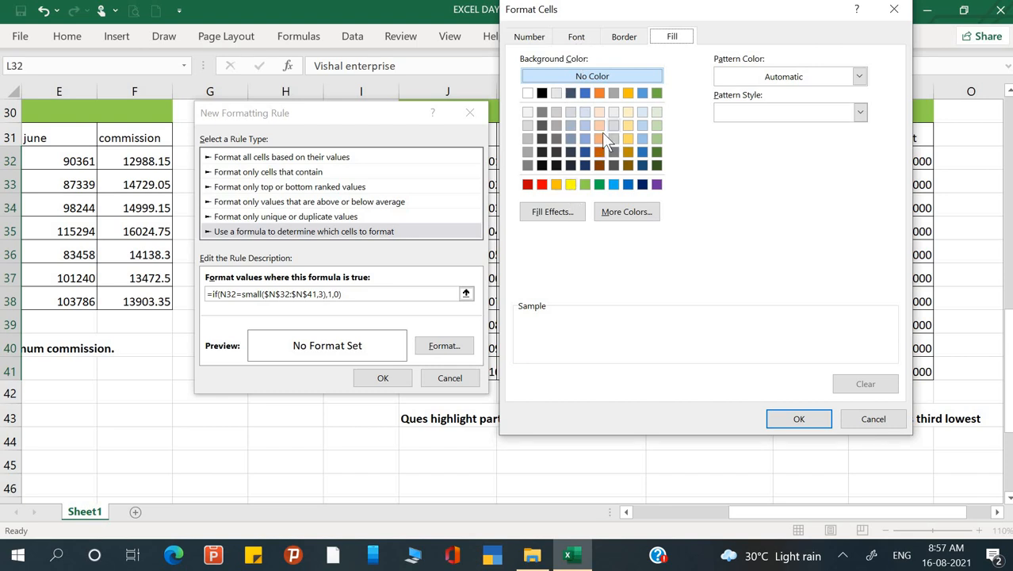
left_click(570, 185)
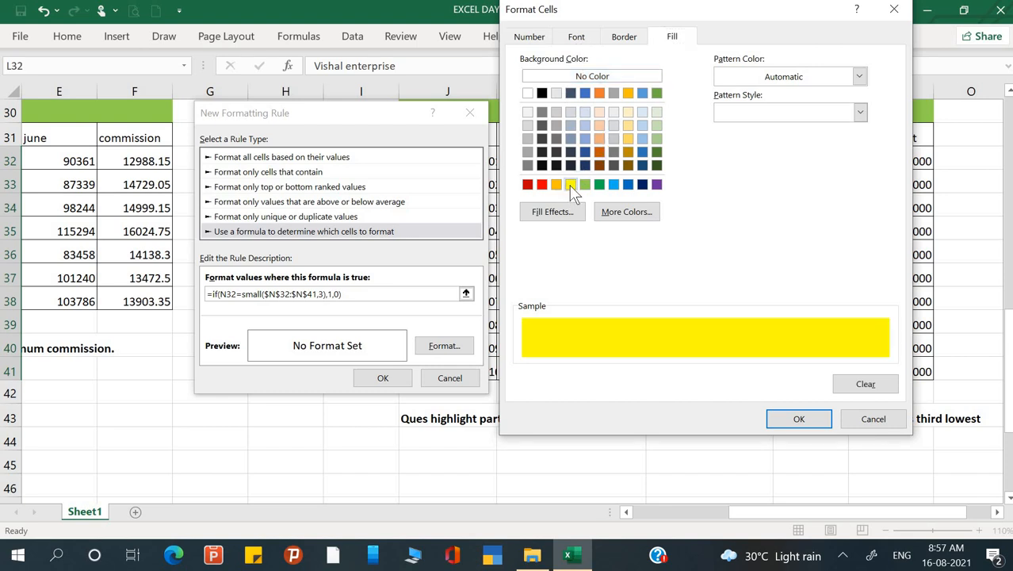
left_click(576, 37)
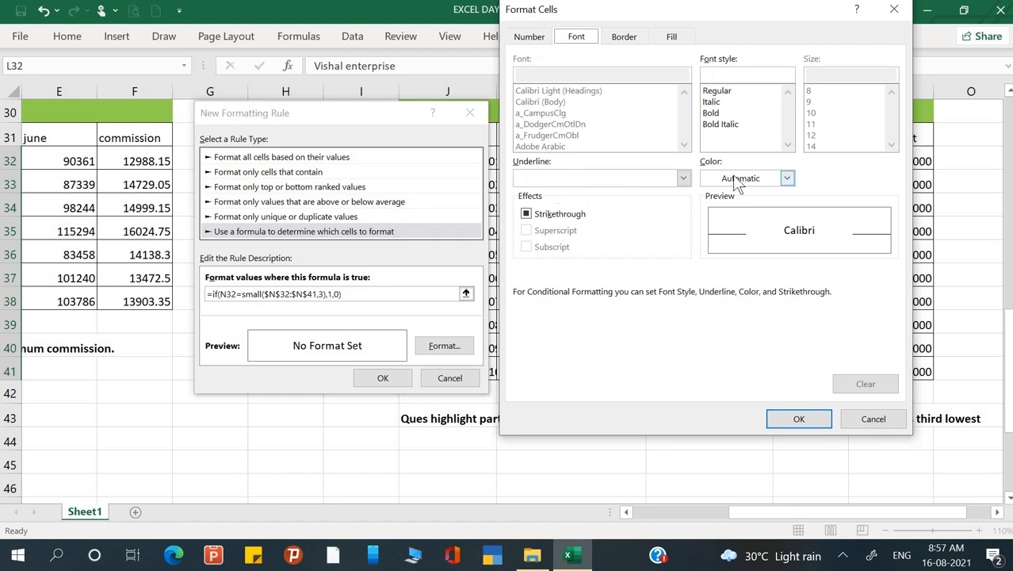
left_click(786, 177)
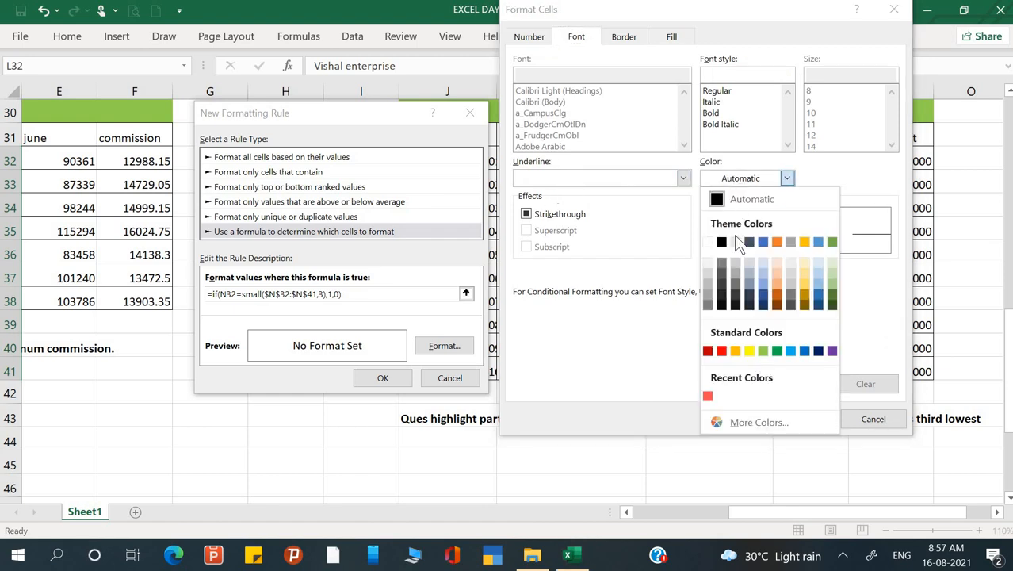
left_click(722, 350)
left_click(814, 424)
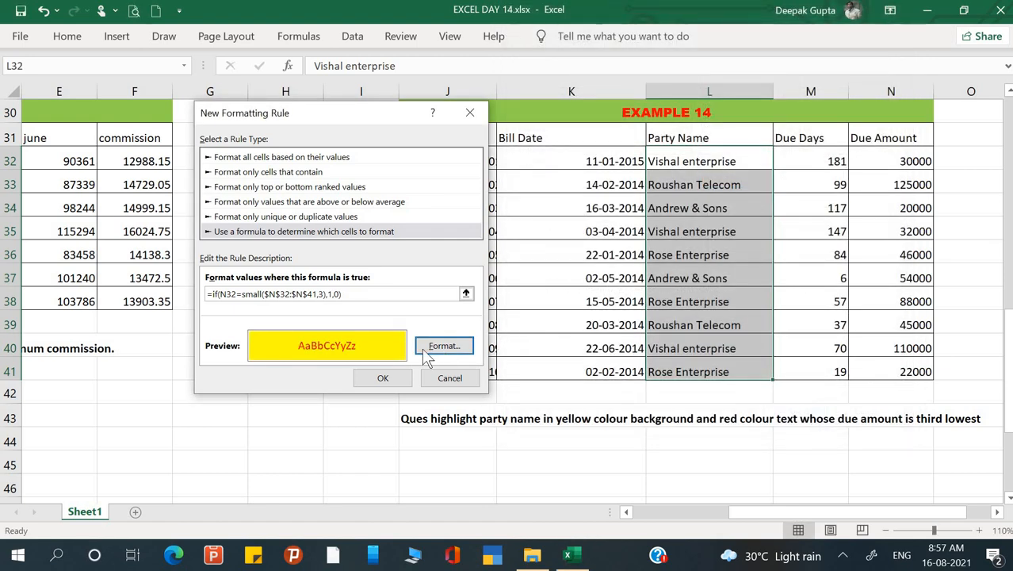
left_click(402, 376)
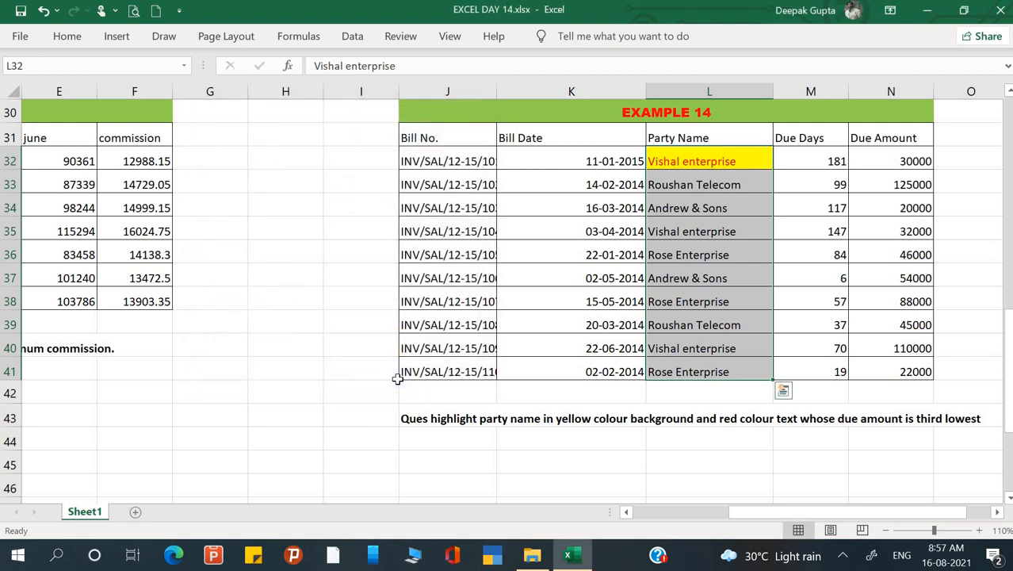
left_click(626, 300)
left_click(849, 254)
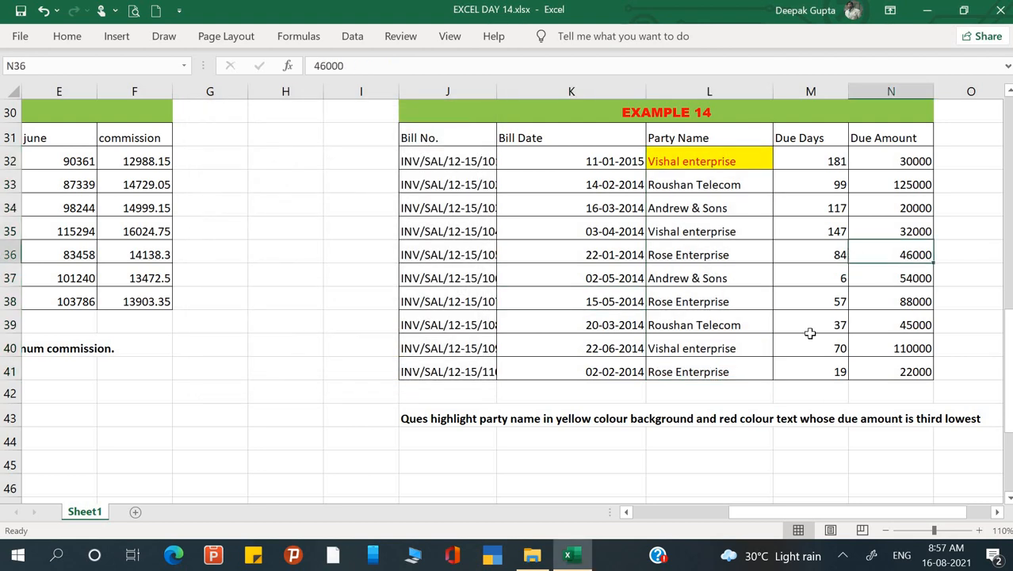
Examine the Example 15 number list and the question below it about highlighting repeated values in red.
left_click(586, 350)
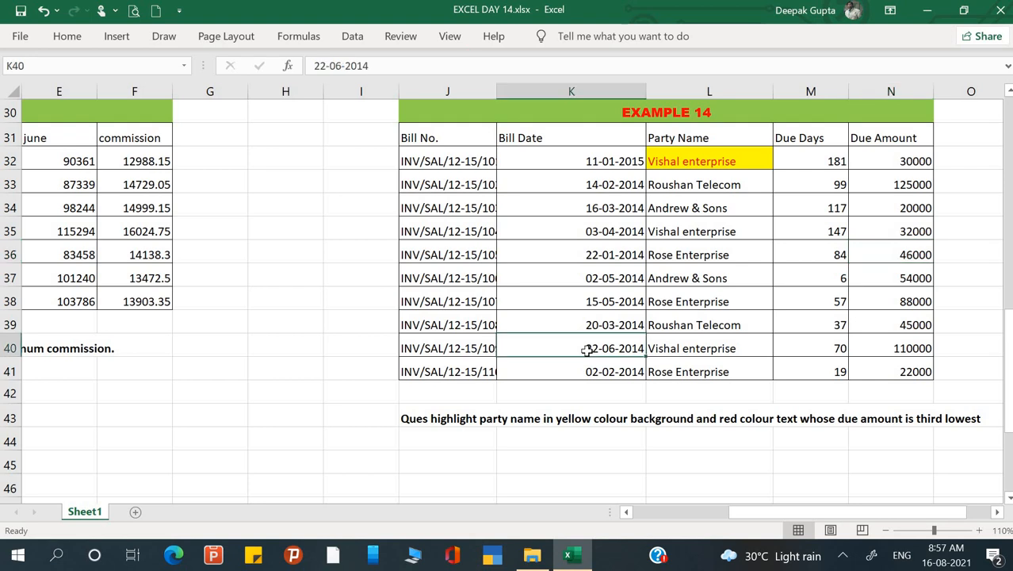
scroll(587, 350, "left", 3)
scroll(318, 356, "down", 3)
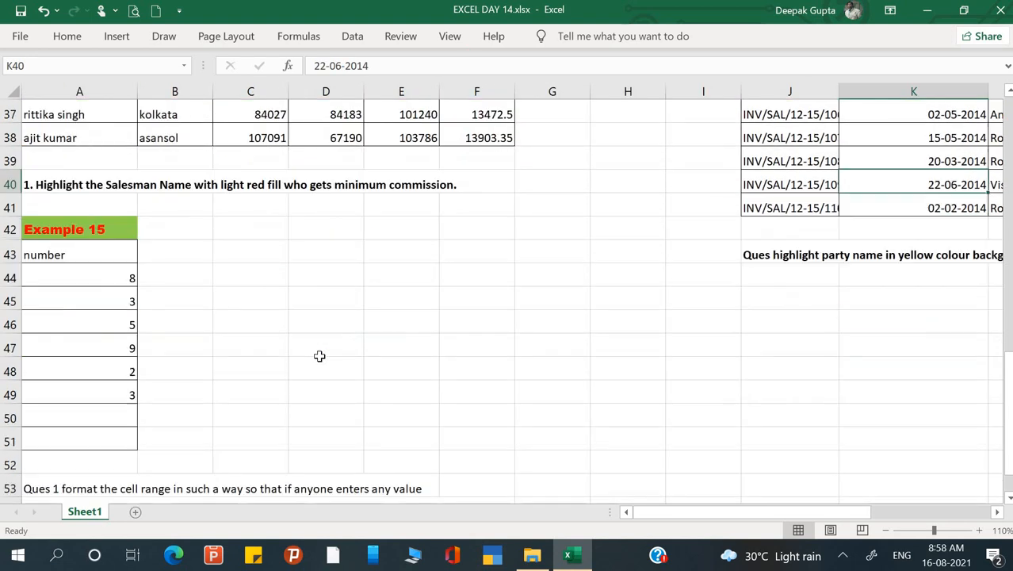
left_click_drag(94, 230, 93, 361)
left_click(93, 361)
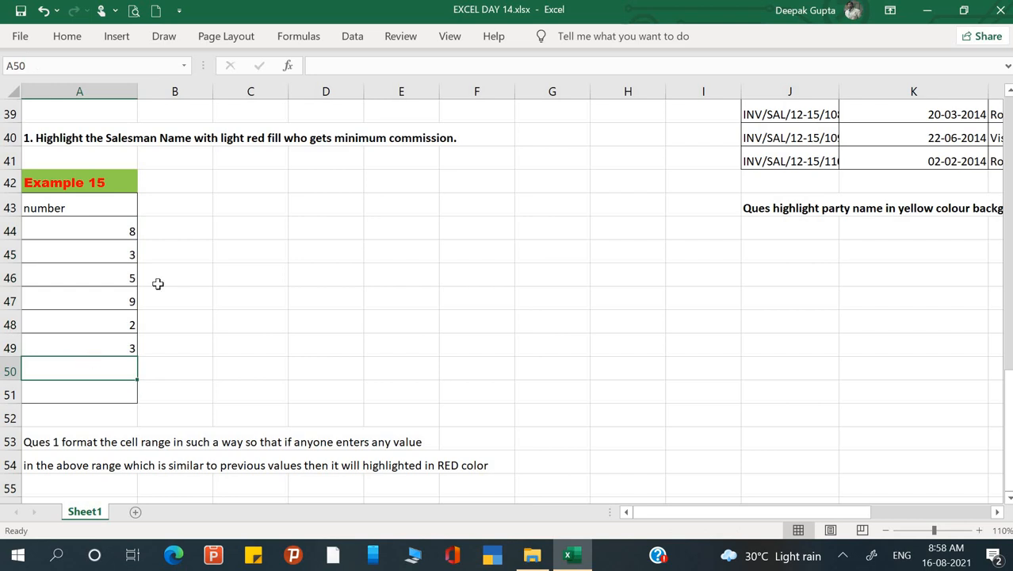
left_click(190, 247)
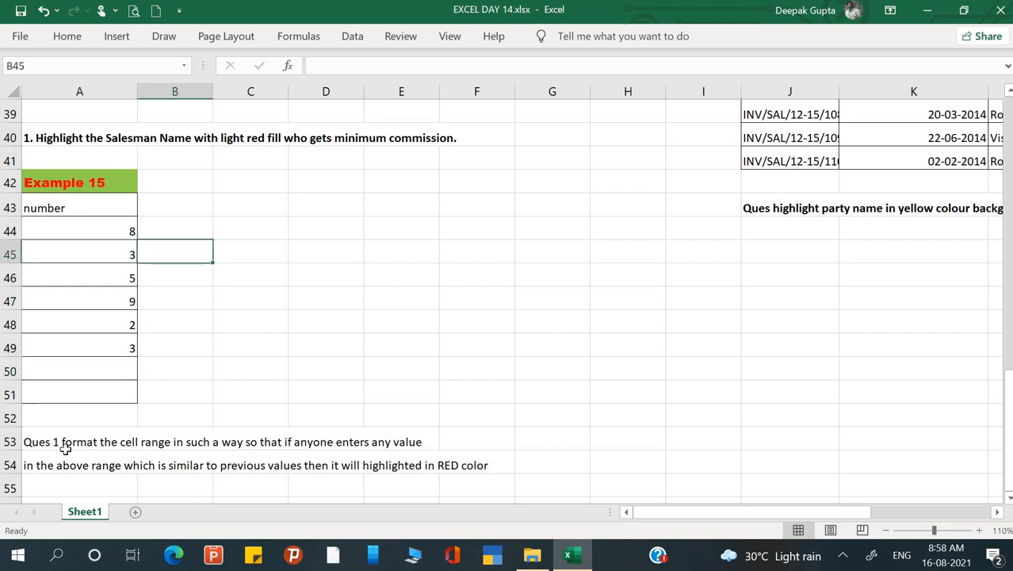
left_click(95, 446)
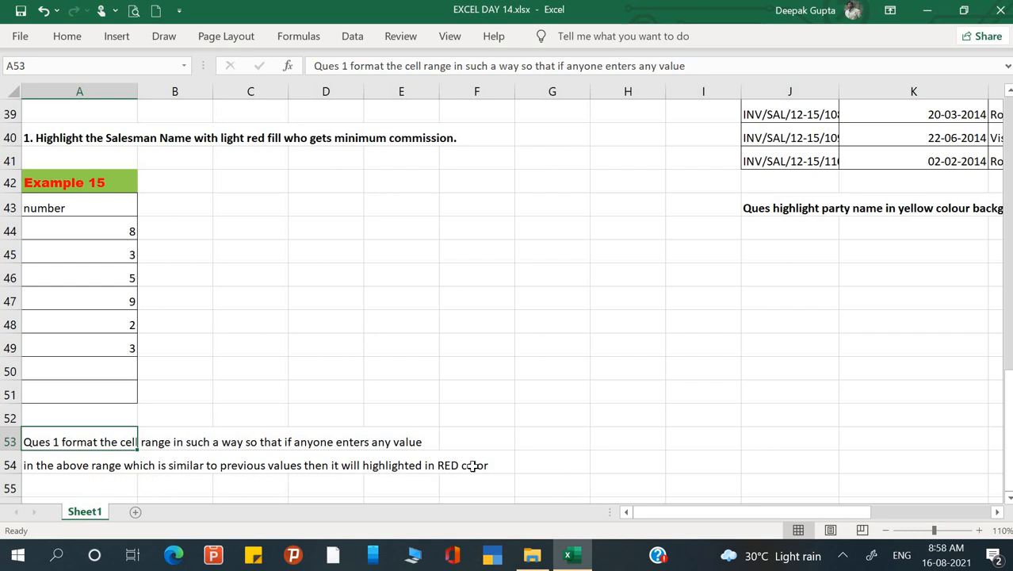
left_click(290, 284)
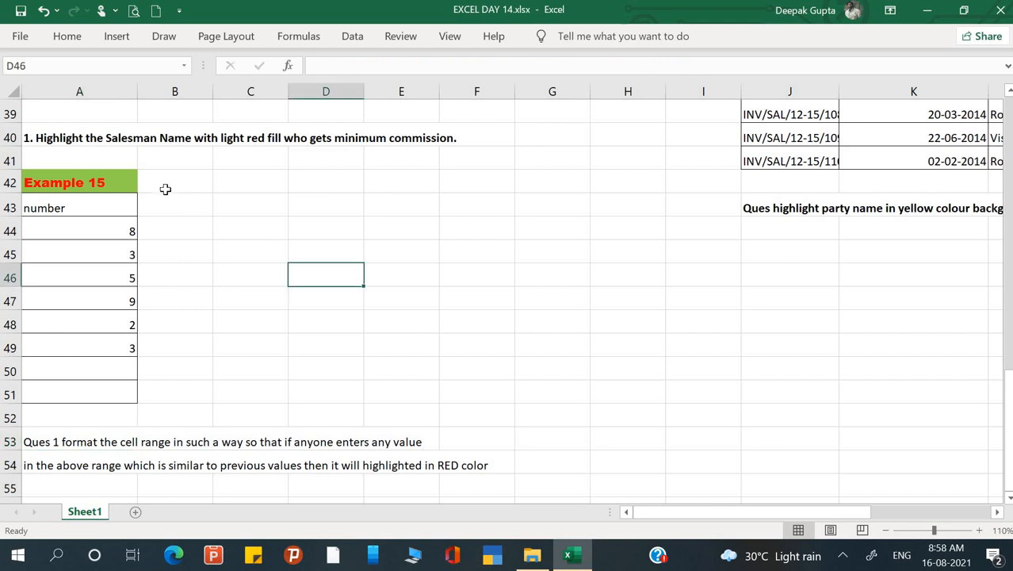
Clear the Example 15 numbers in A44:A51 and enter 1, 2, 4 and 6 in A44:A47.
left_click_drag(99, 233, 96, 392)
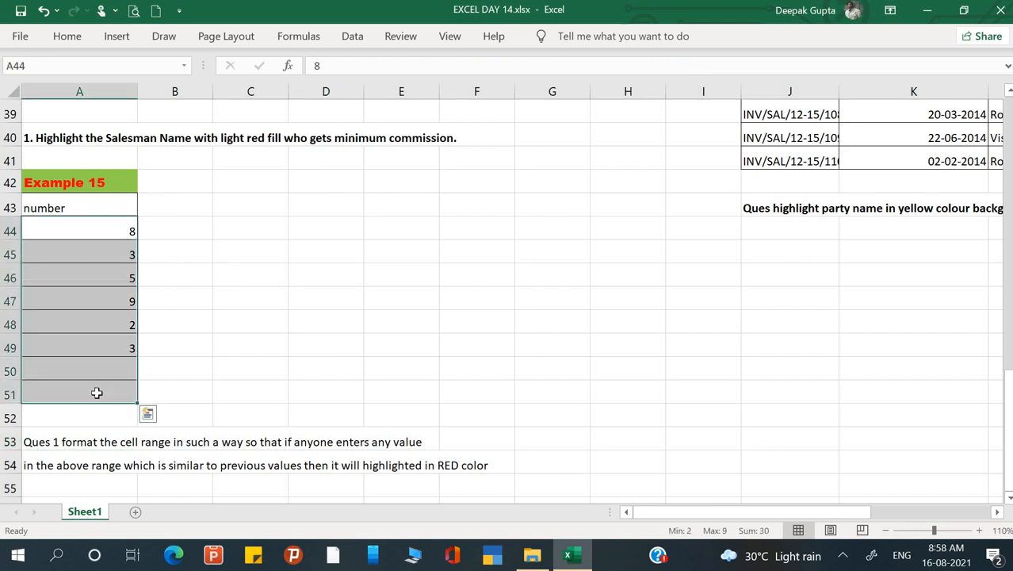
key("Delete")
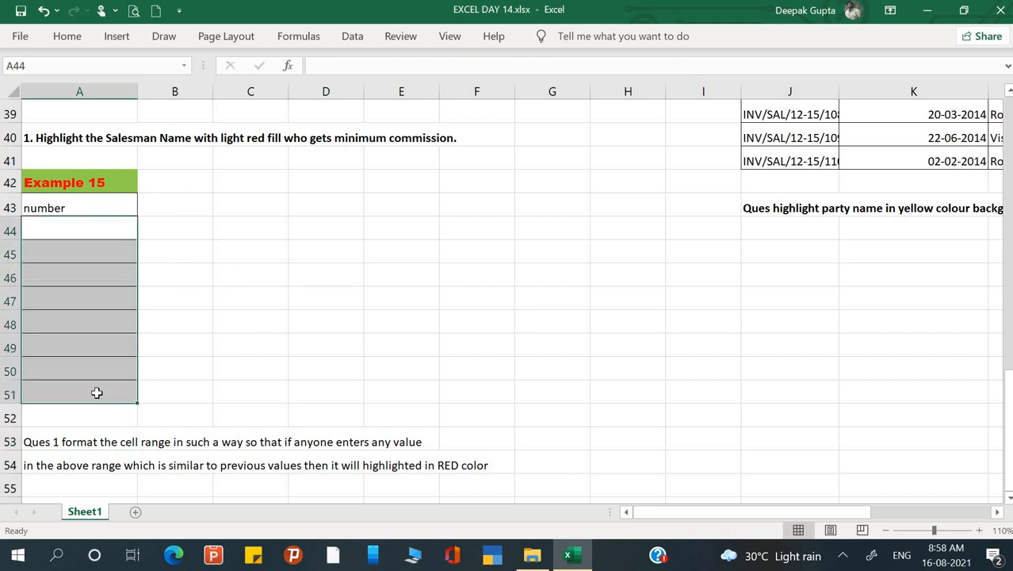
left_click(108, 228)
type("1")
key("Return")
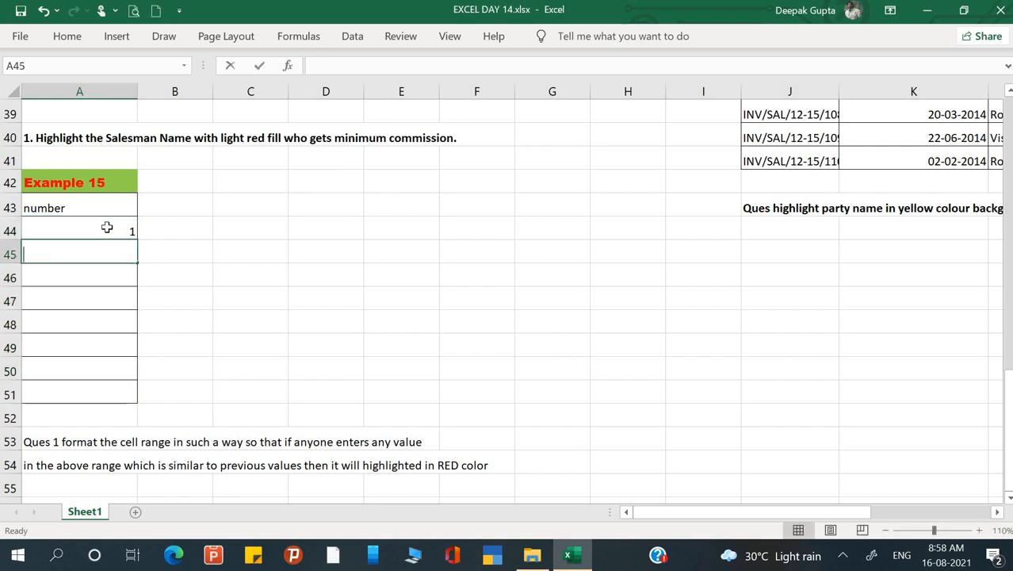
type("2")
key("Return")
type("4")
key("Return")
type("6")
key("Return")
Enter a repeated 4 in A48 and compare it with the matching value in A46.
key("Return")
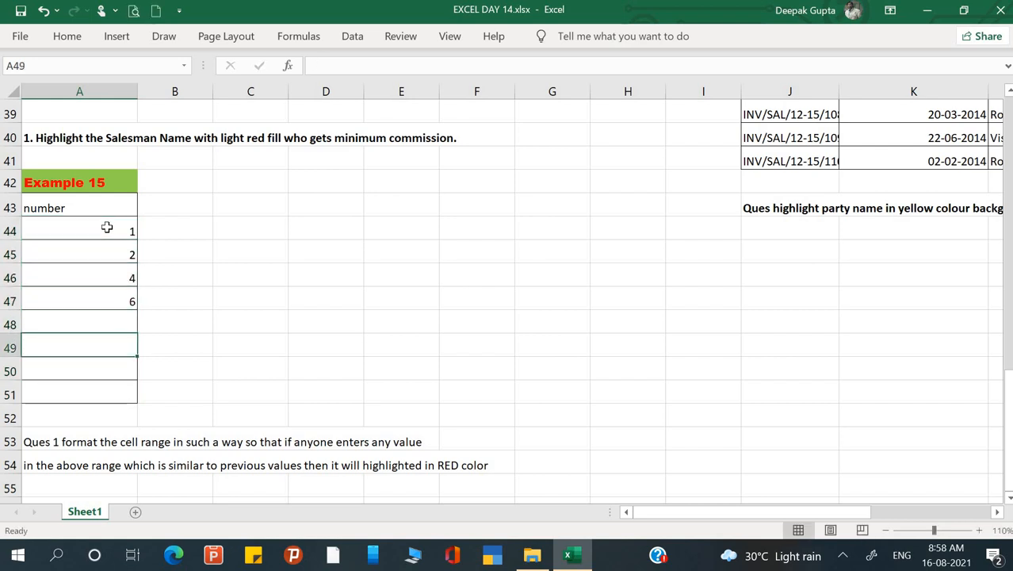
key("Up")
type("4")
key("Return")
left_click(139, 278)
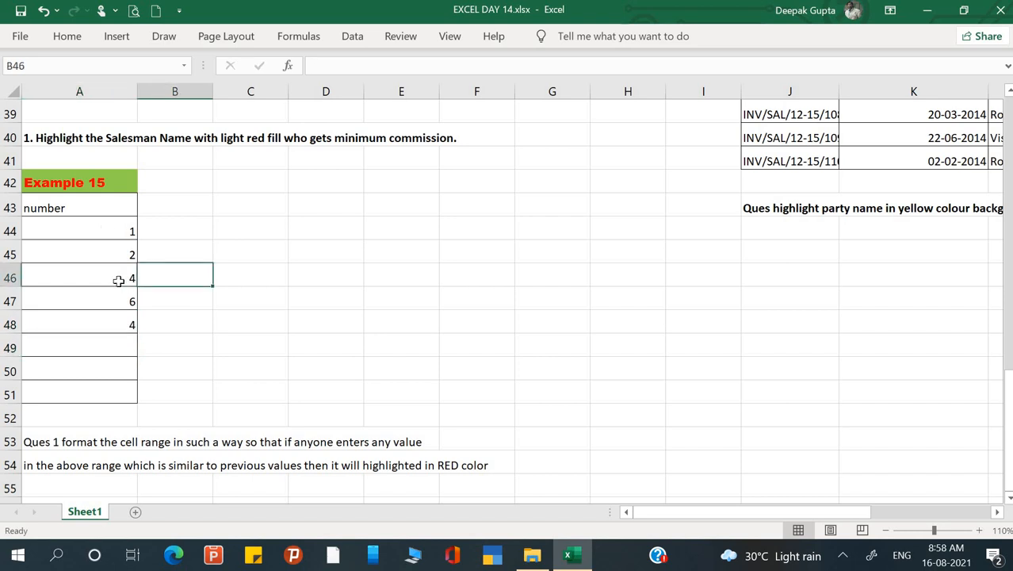
left_click(116, 280)
left_click(115, 336)
left_click(113, 324)
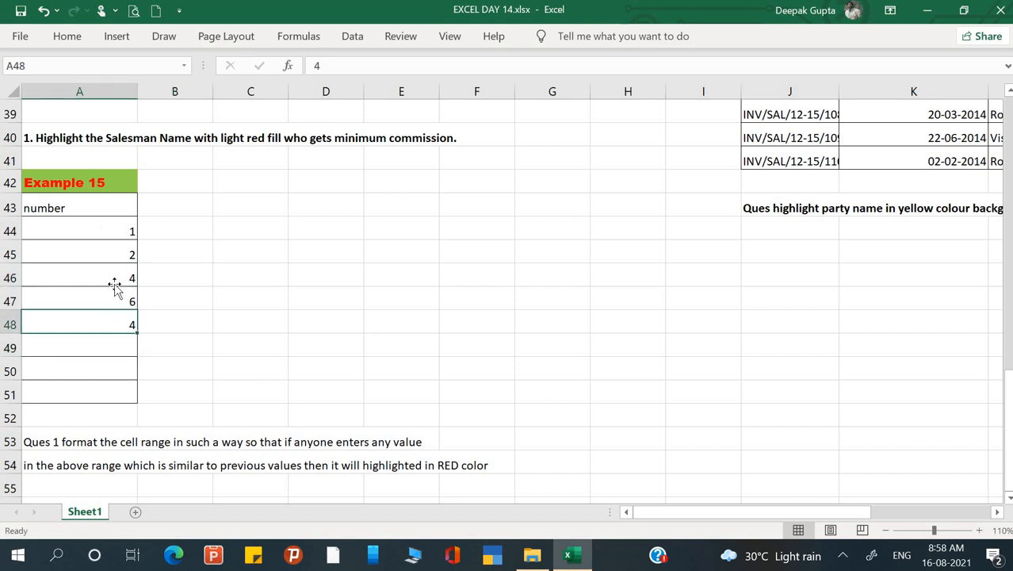
left_click(113, 283)
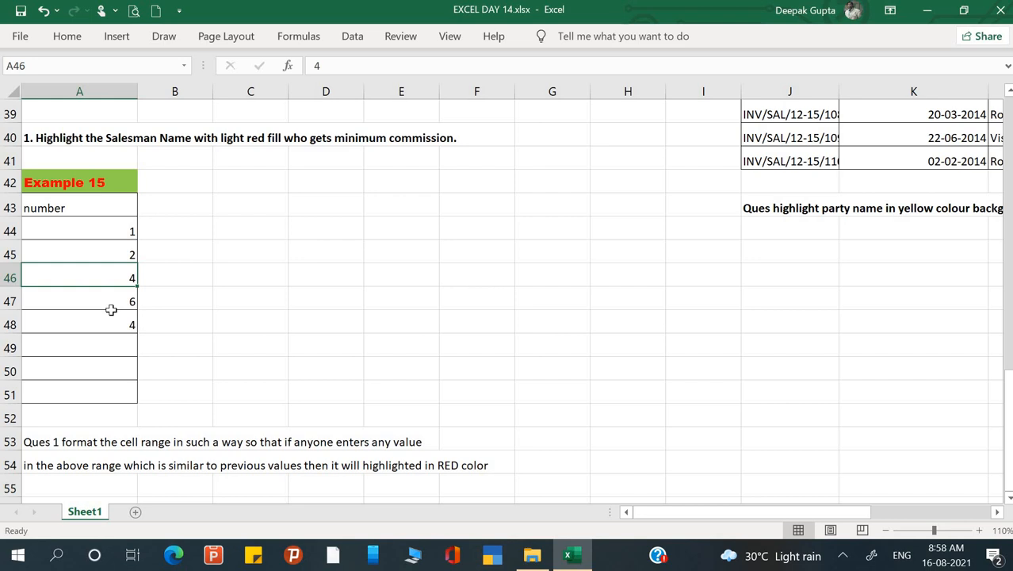
left_click(103, 329)
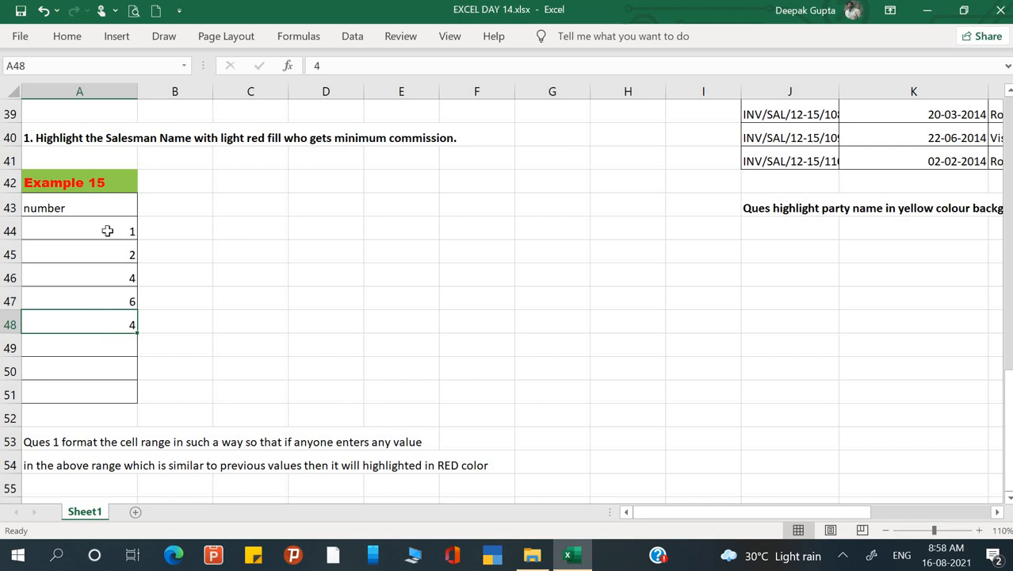
Clear the Example 15 numbers in A44:A49 and select the empty range A44:A51.
left_click_drag(106, 230, 80, 348)
key("Delete")
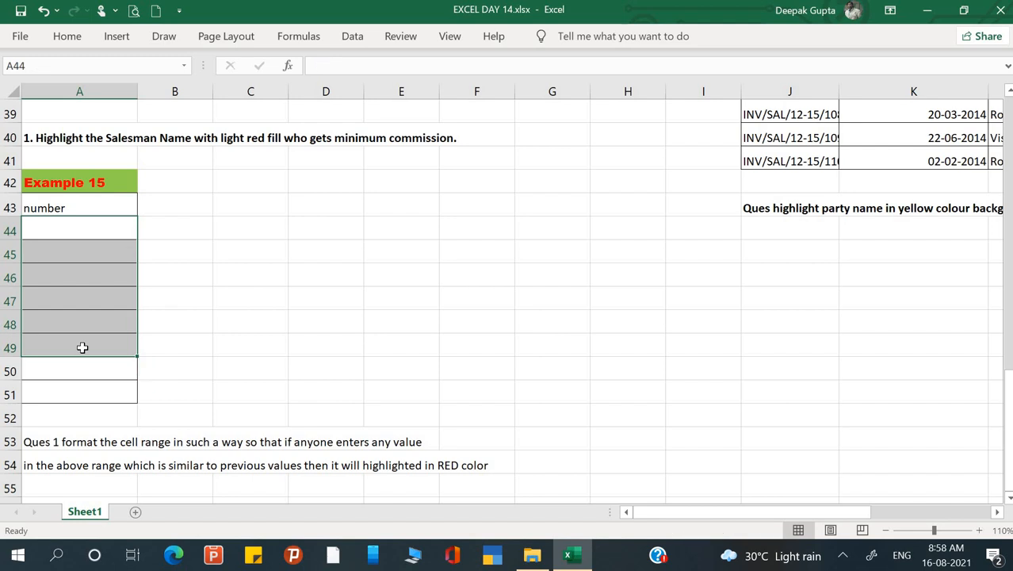
left_click(254, 308)
left_click_drag(108, 235, 83, 394)
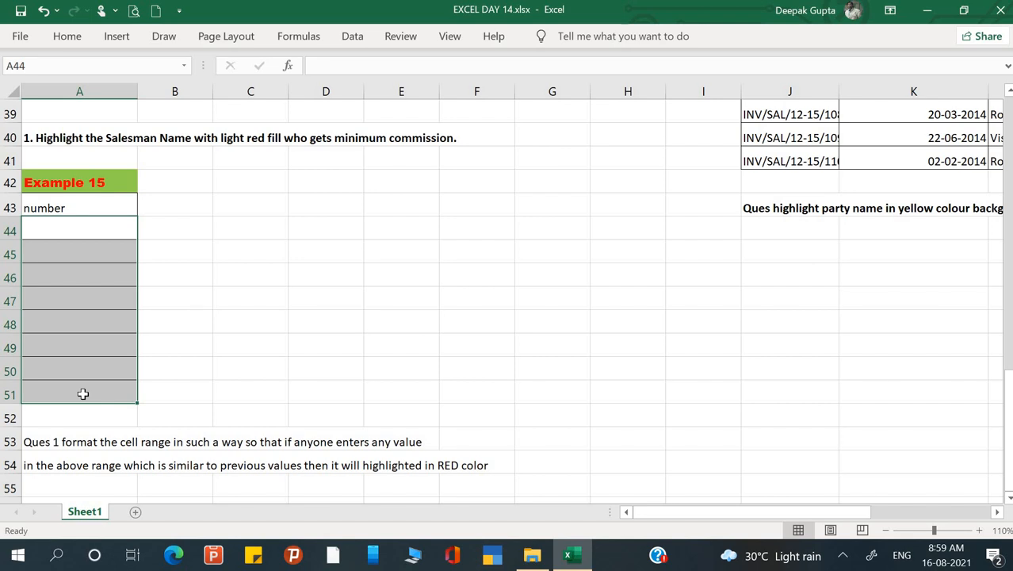
left_click(291, 380)
scroll(291, 380, "up", 13)
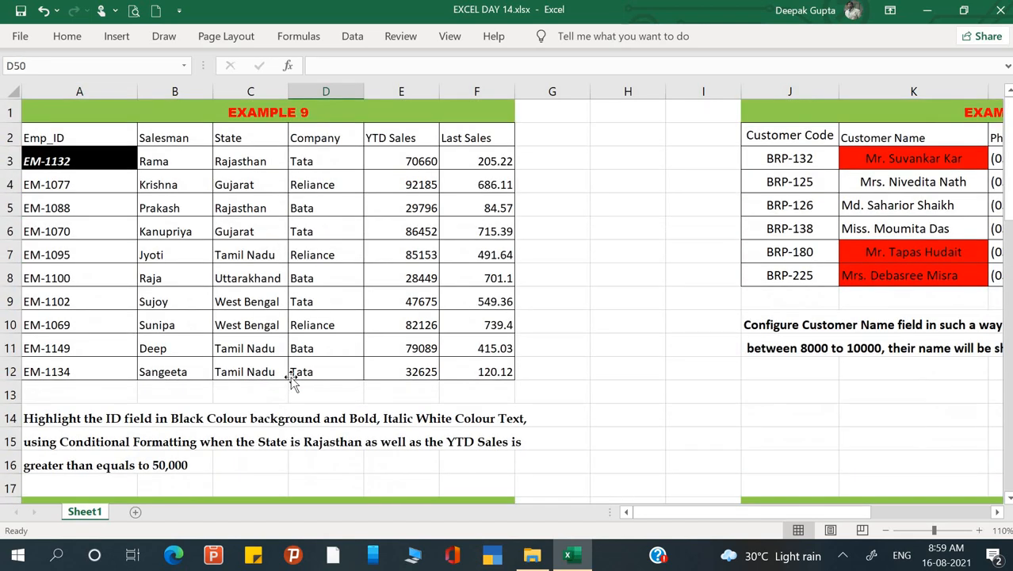
scroll(291, 380, "down", 13)
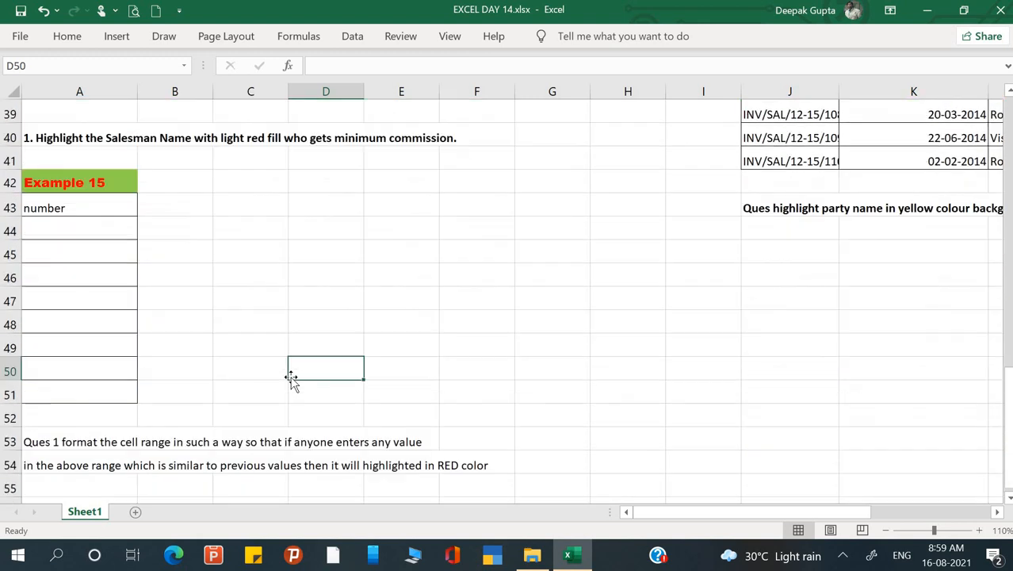
left_click(239, 312)
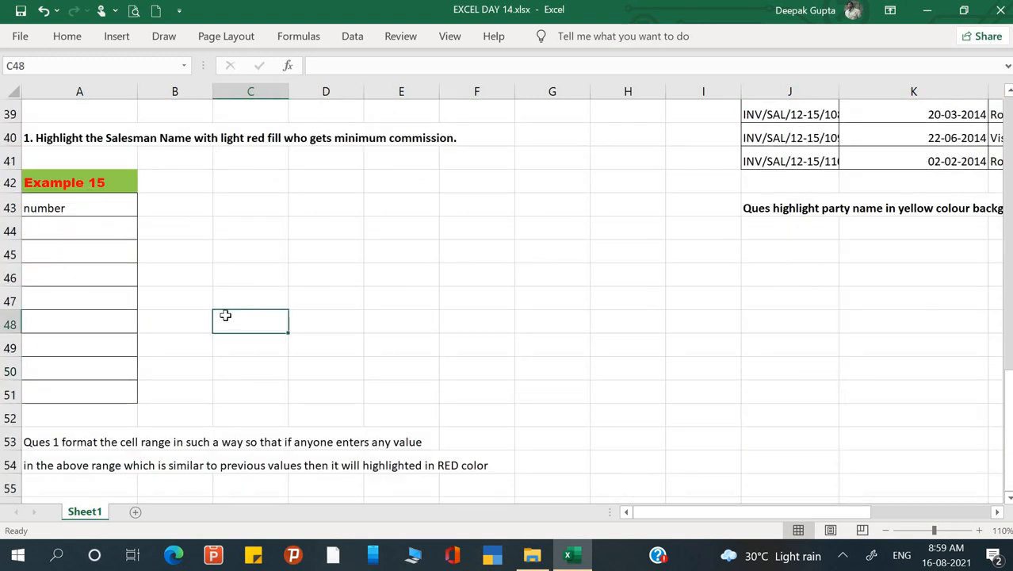
left_click(291, 267)
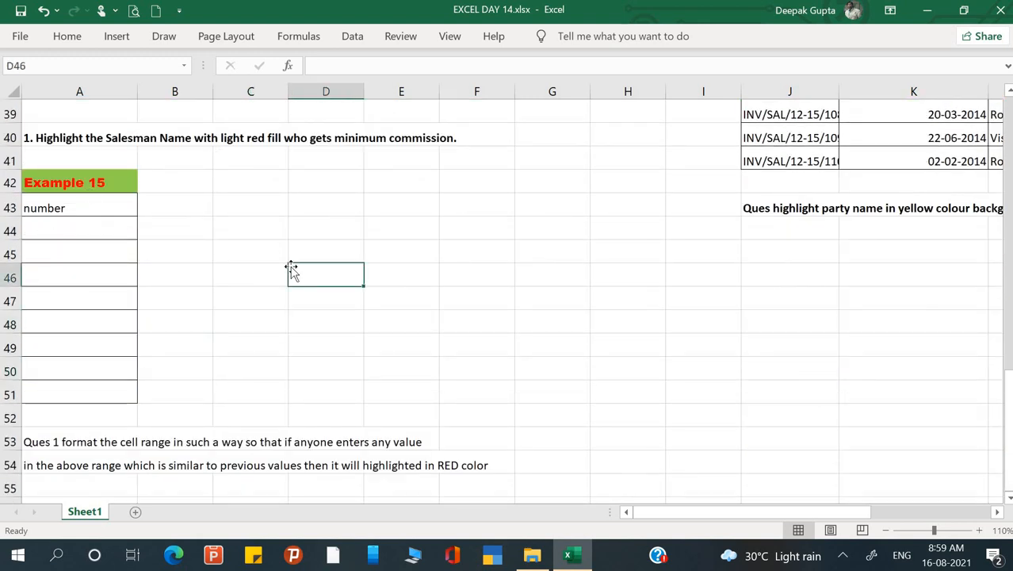
left_click(189, 224)
left_click(250, 349)
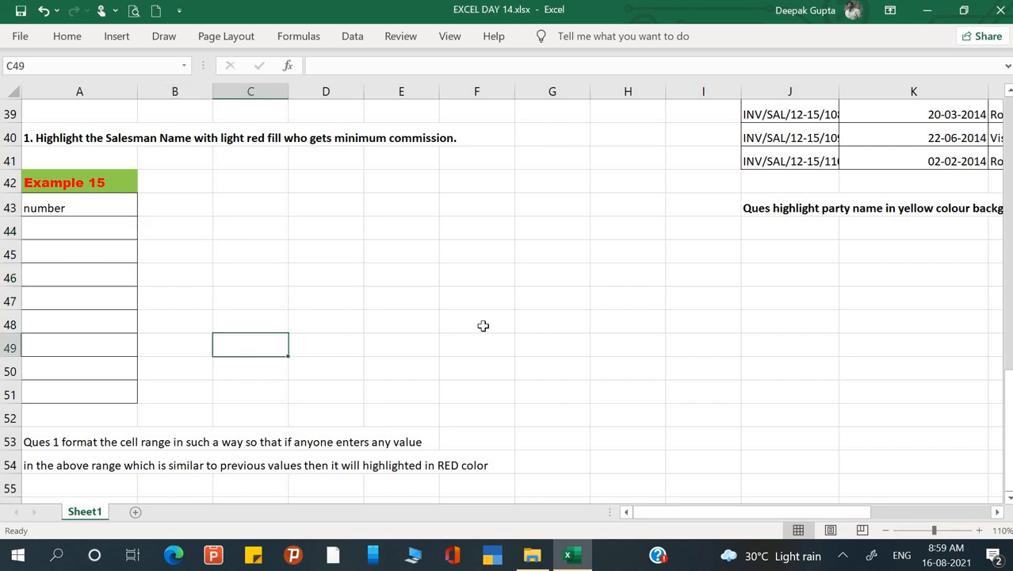
left_click(482, 326)
scroll(482, 326, "up", 1)
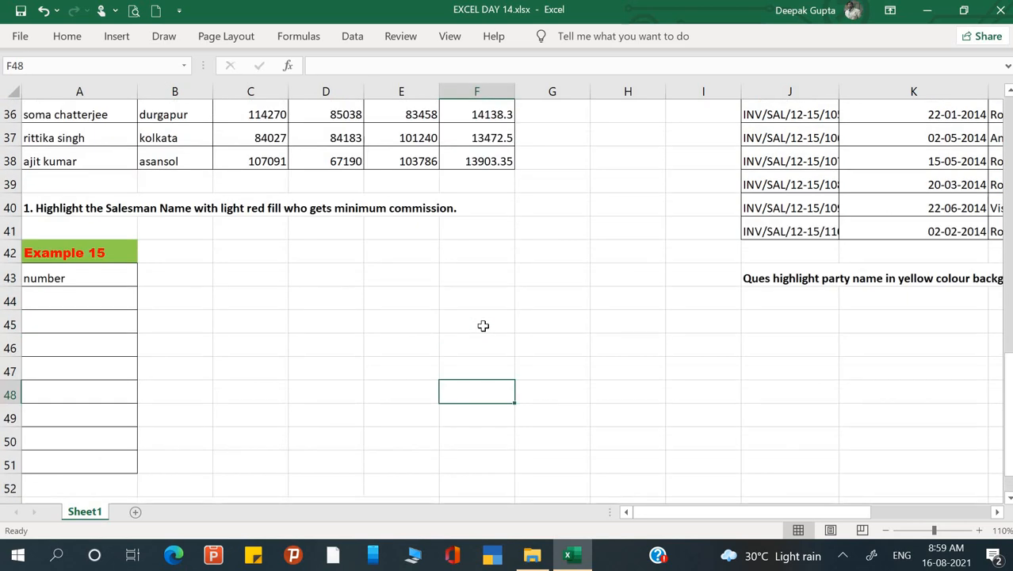
scroll(483, 326, "up", 3)
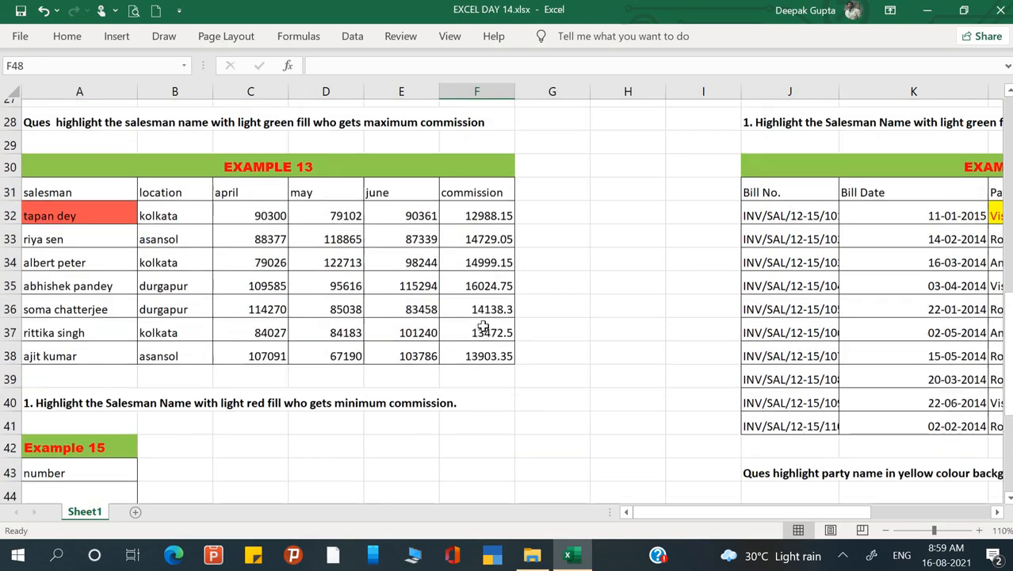
scroll(483, 326, "up", 6)
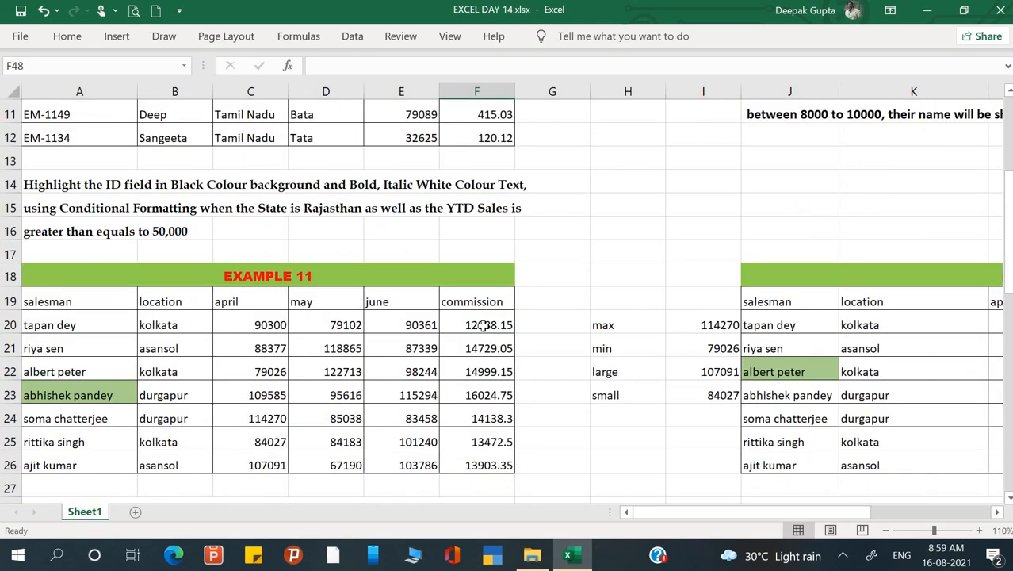